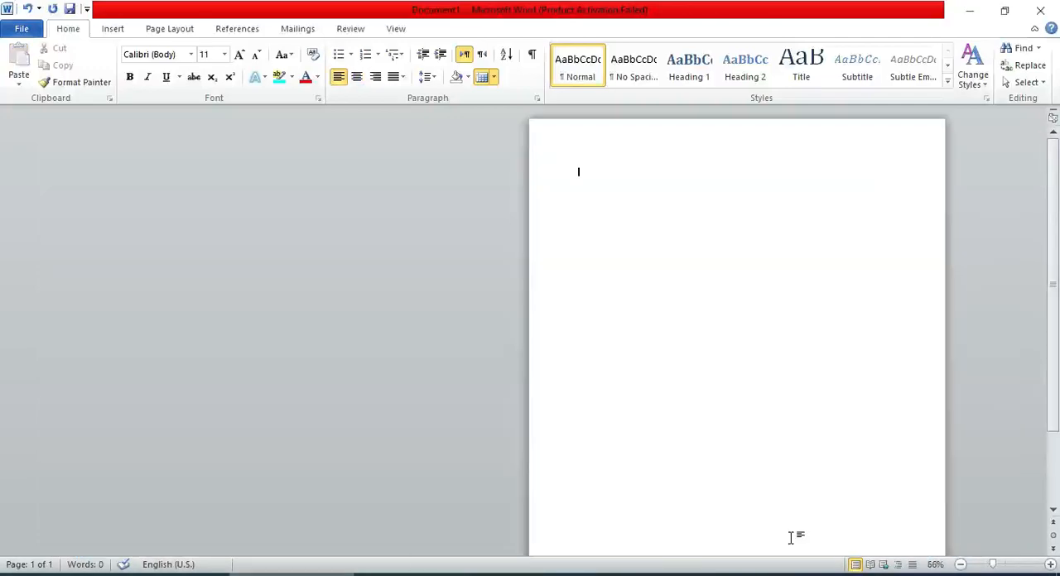
Insert the ornamental corner symbol with character code 0625 from the AlFars 16 Islamic Symbols font into the blank page.
left_click(1005, 565)
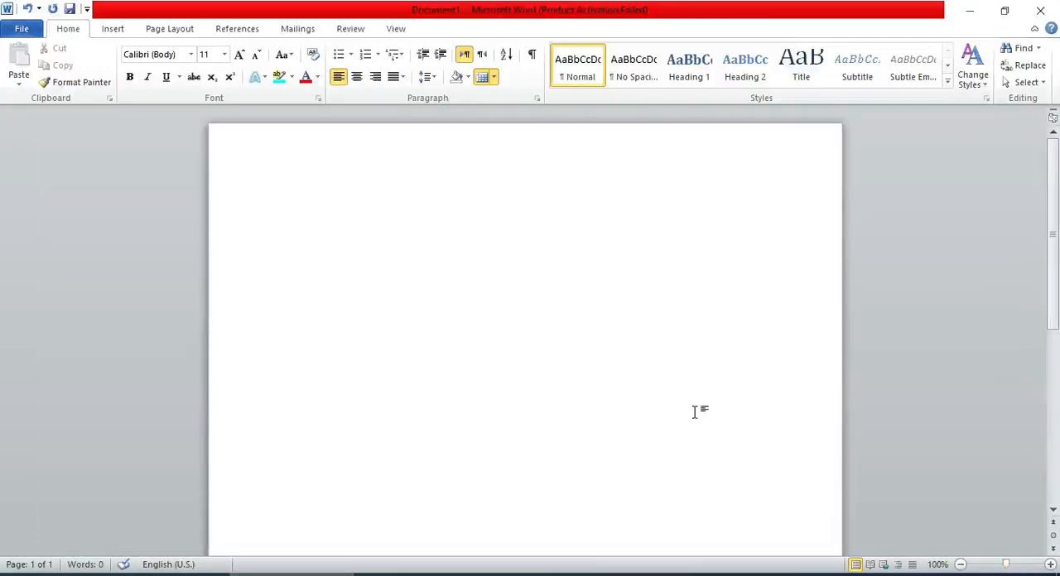
left_click(113, 29)
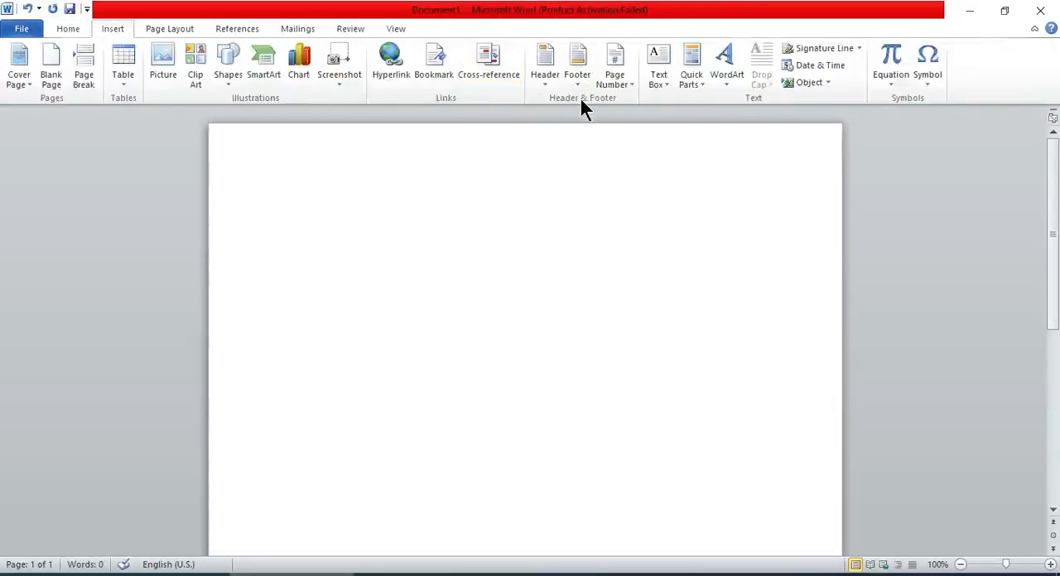
left_click(925, 70)
left_click(960, 199)
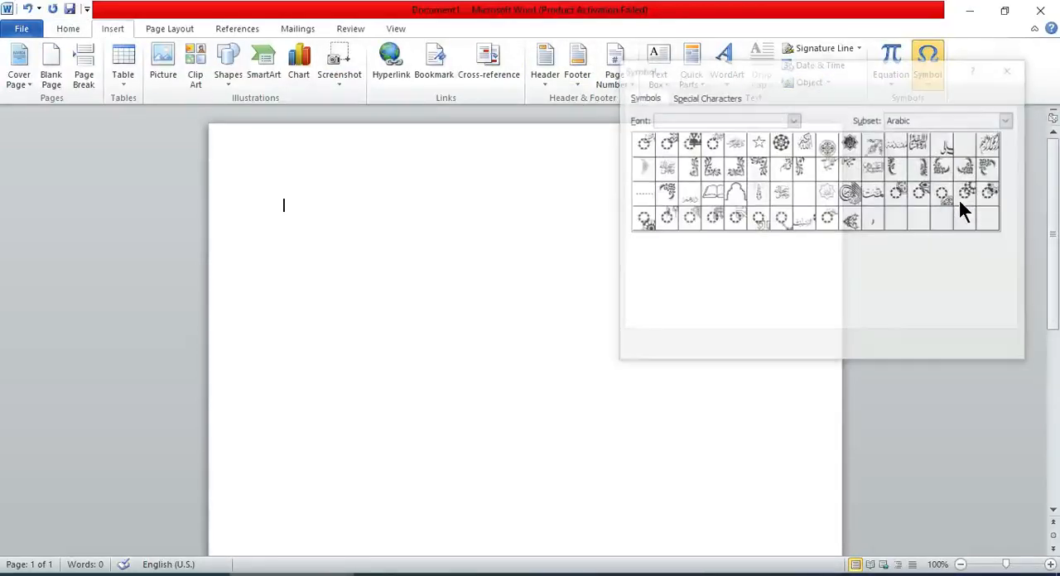
left_click(822, 149)
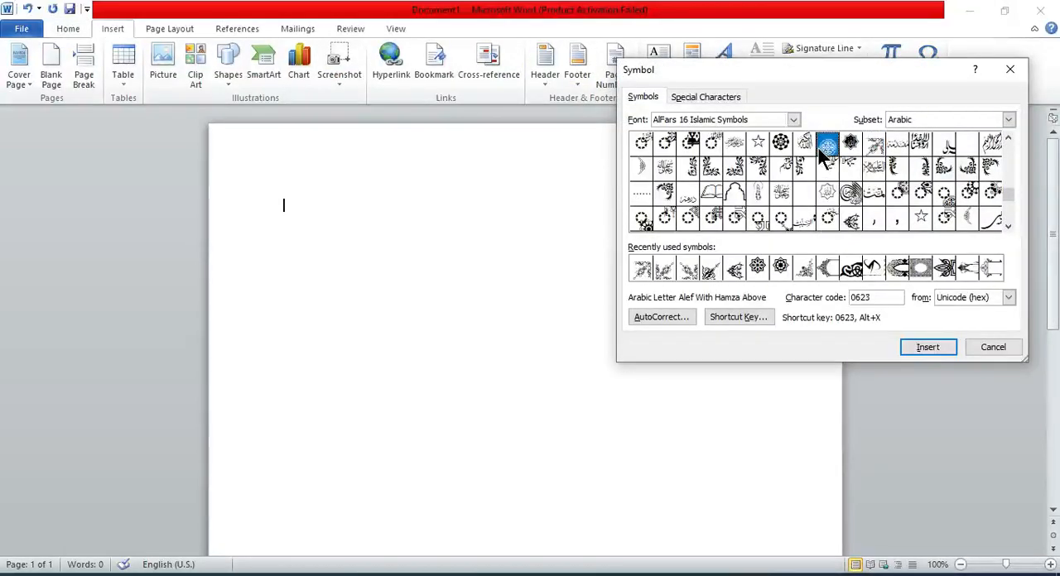
left_click(874, 147)
left_click(928, 348)
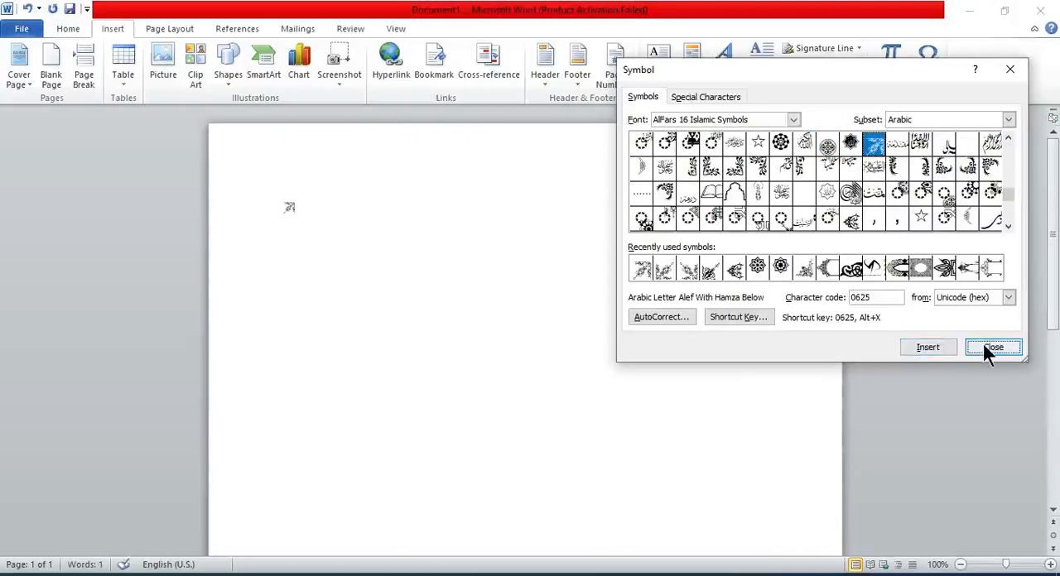
left_click(988, 352)
Select the inserted ornament symbol and set its font size to 72.
key("shift+Left")
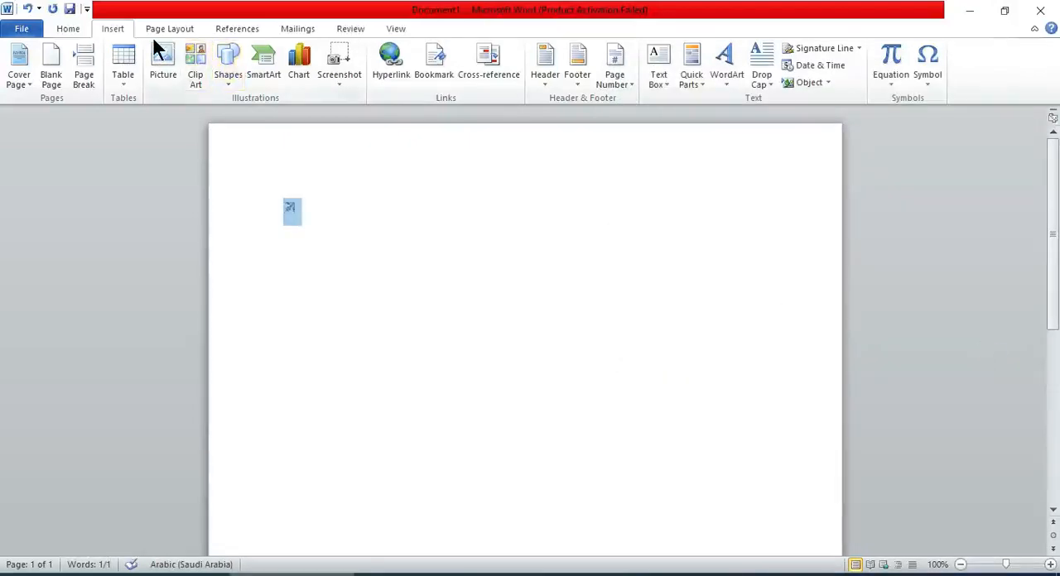
left_click(81, 28)
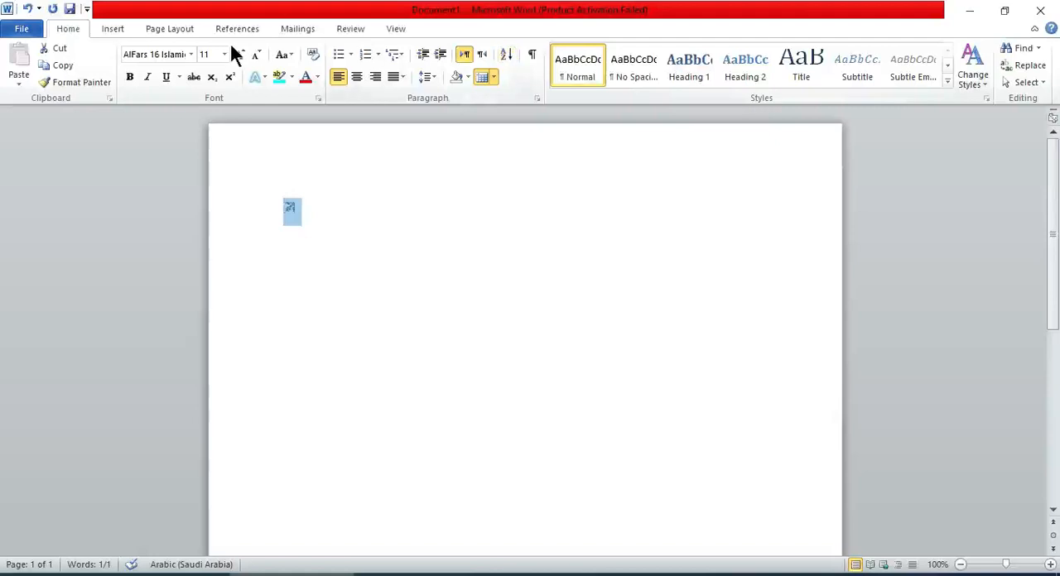
left_click(224, 54)
left_click(205, 270)
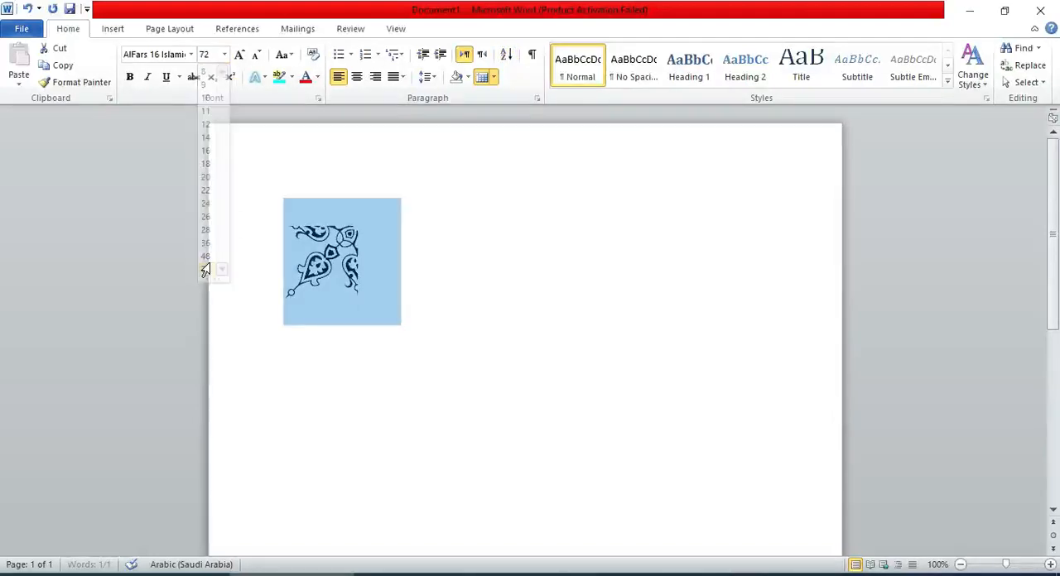
Convert the ornament symbol to WordArt using the first style in the gallery and set its font size to 72.
left_click(180, 25)
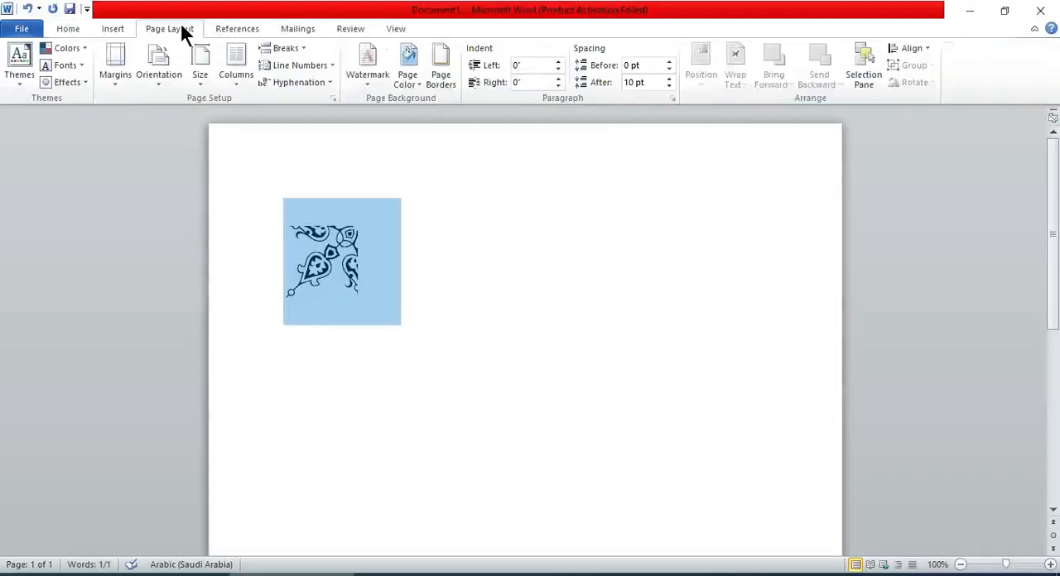
left_click(113, 29)
left_click(727, 68)
left_click(729, 122)
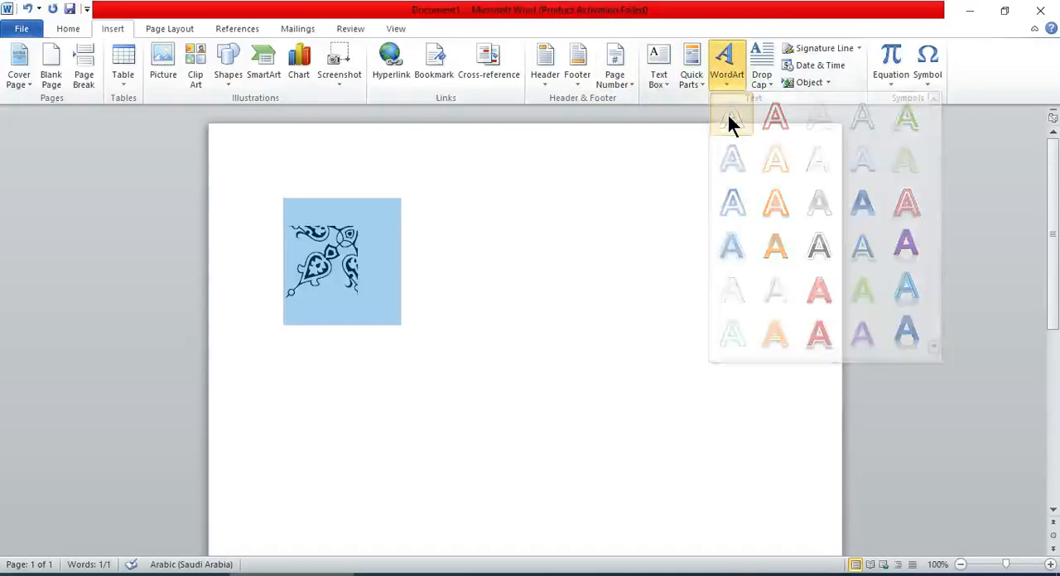
left_click(68, 28)
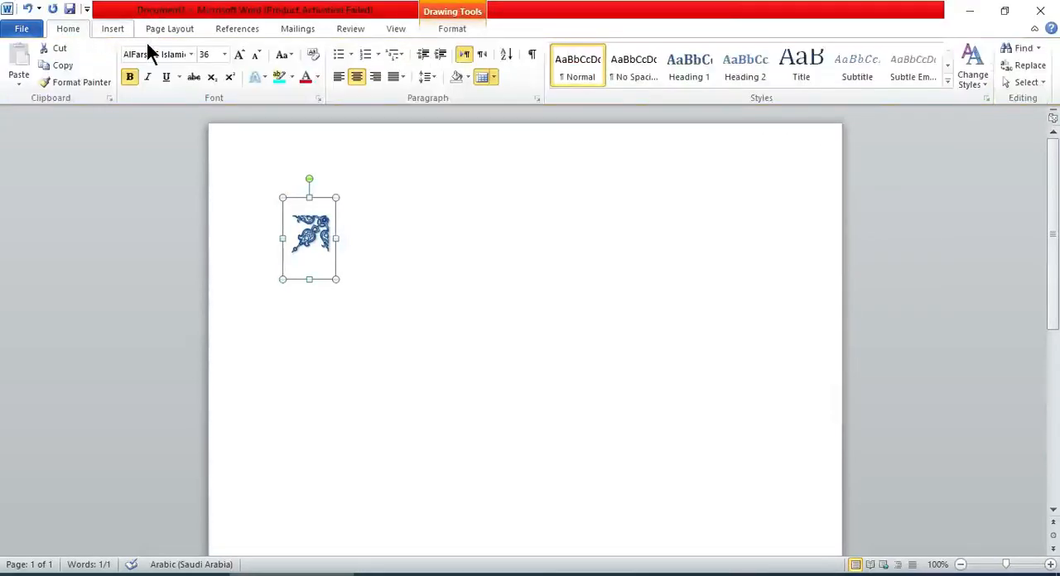
left_click(224, 54)
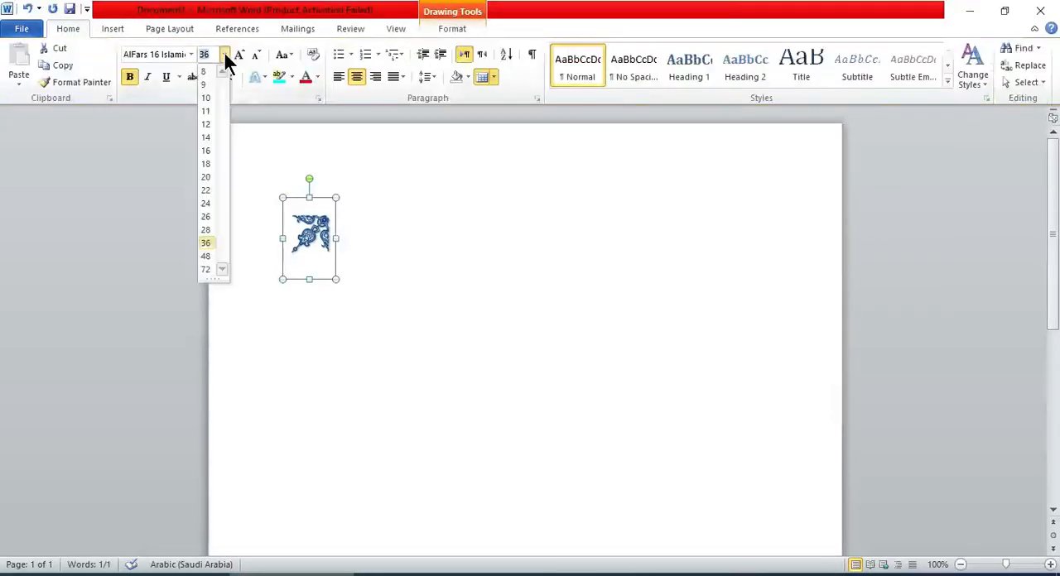
left_click(206, 271)
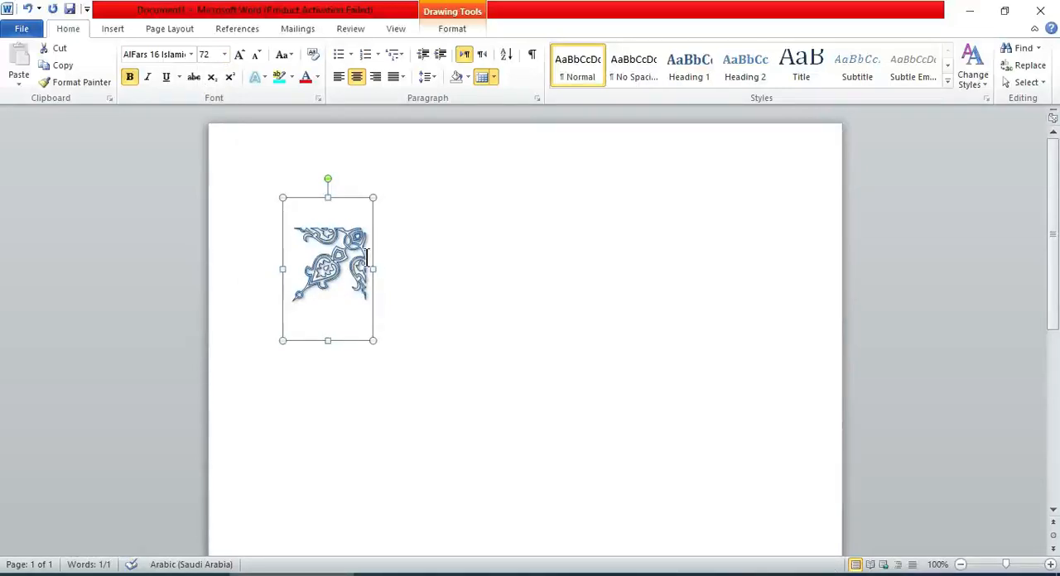
Duplicate the ornament to its right, and rotate the original a three-quarter turn clockwise so its corner faces the page's upper left.
left_click_drag(377, 262, 564, 256)
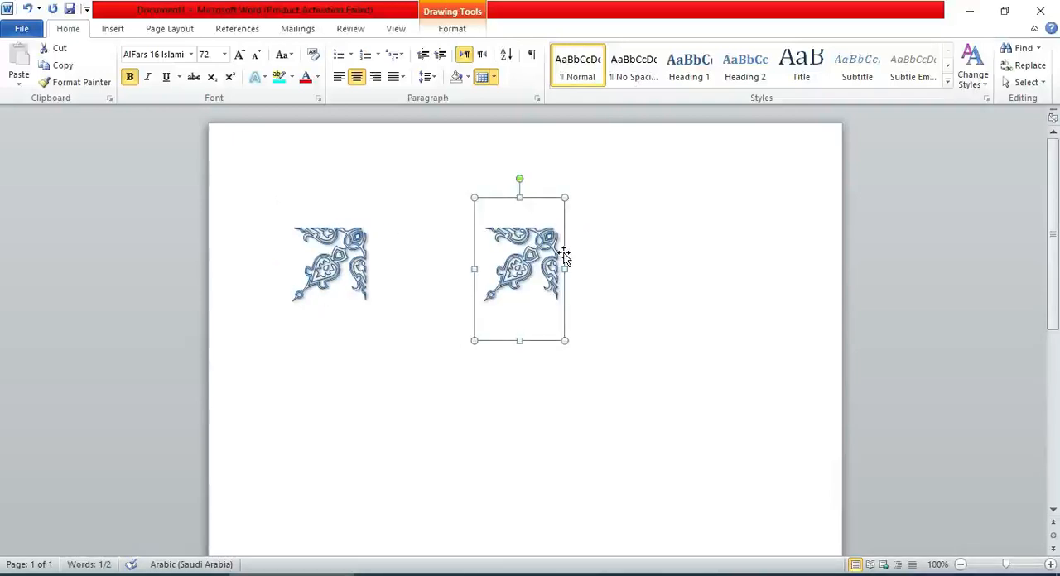
left_click(660, 338)
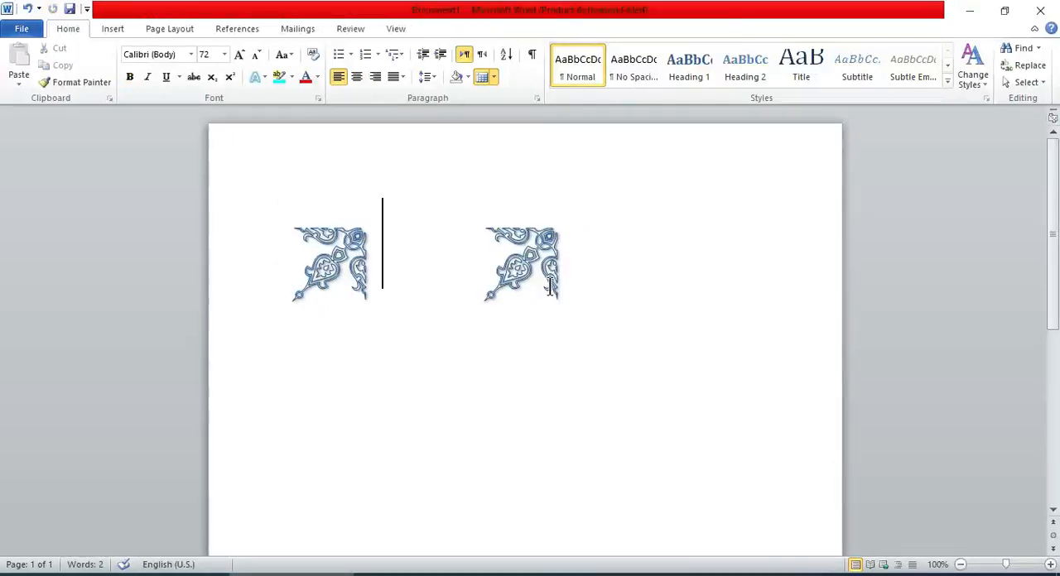
left_click(1050, 564)
left_click(1050, 565)
left_click(1051, 565)
left_click(1050, 565)
left_click(1051, 565)
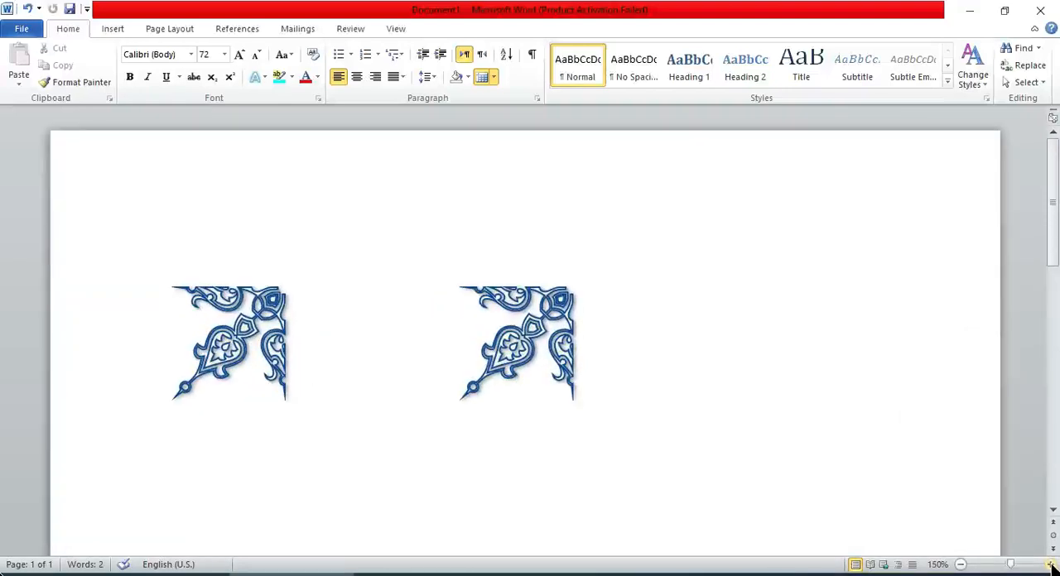
left_click(1050, 565)
left_click(961, 565)
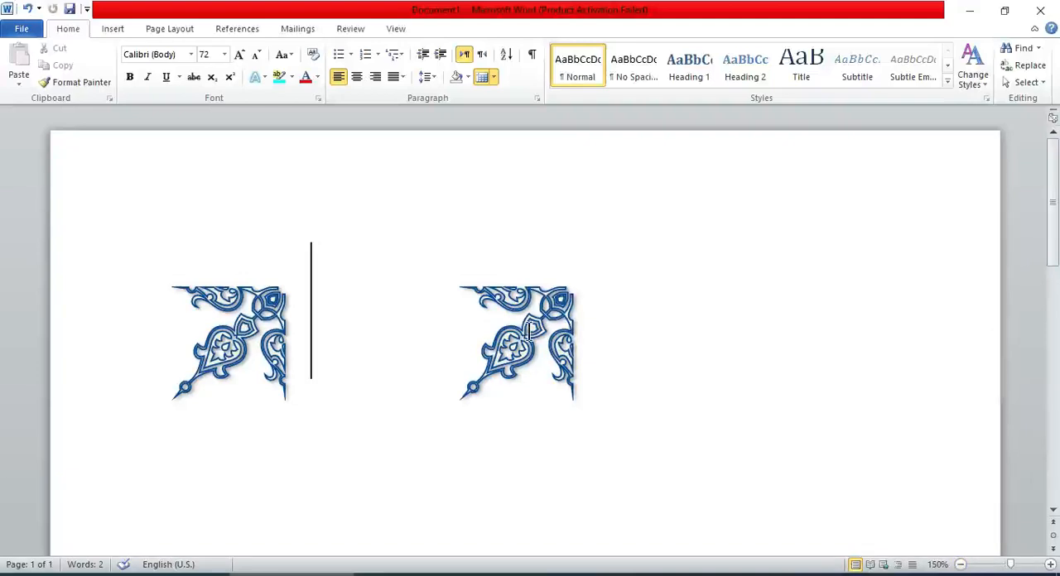
left_click(232, 339)
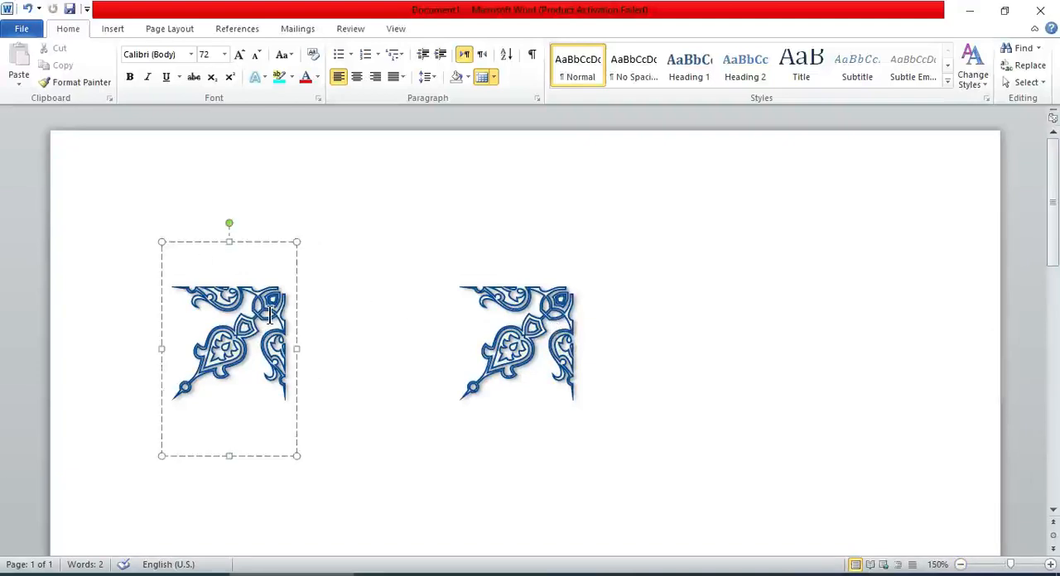
mouse_move(228, 224)
left_mouse_down()
mouse_move(200, 529)
mouse_move(221, 543)
left_mouse_up()
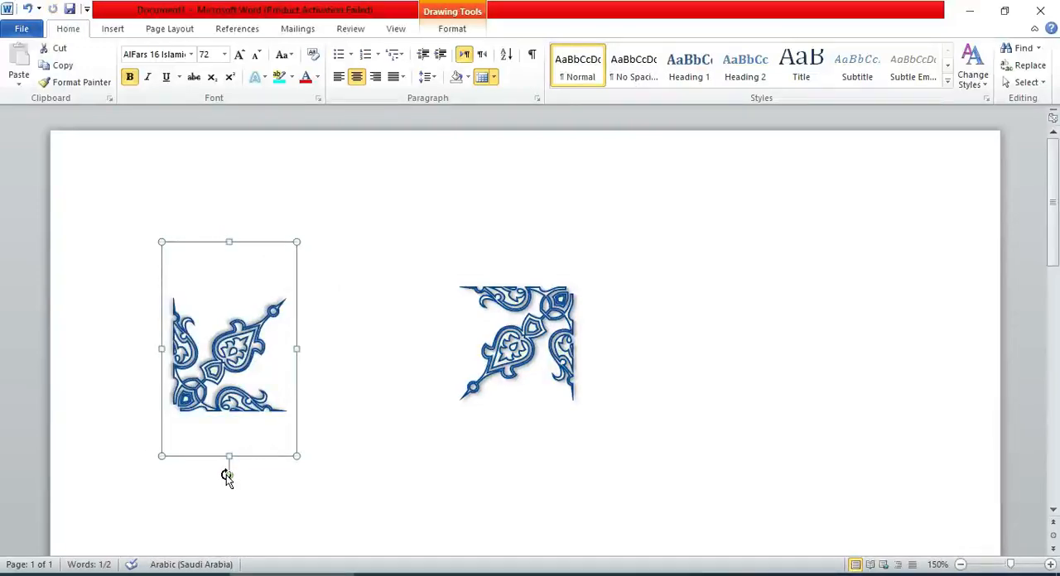
left_click_drag(226, 477, 37, 358)
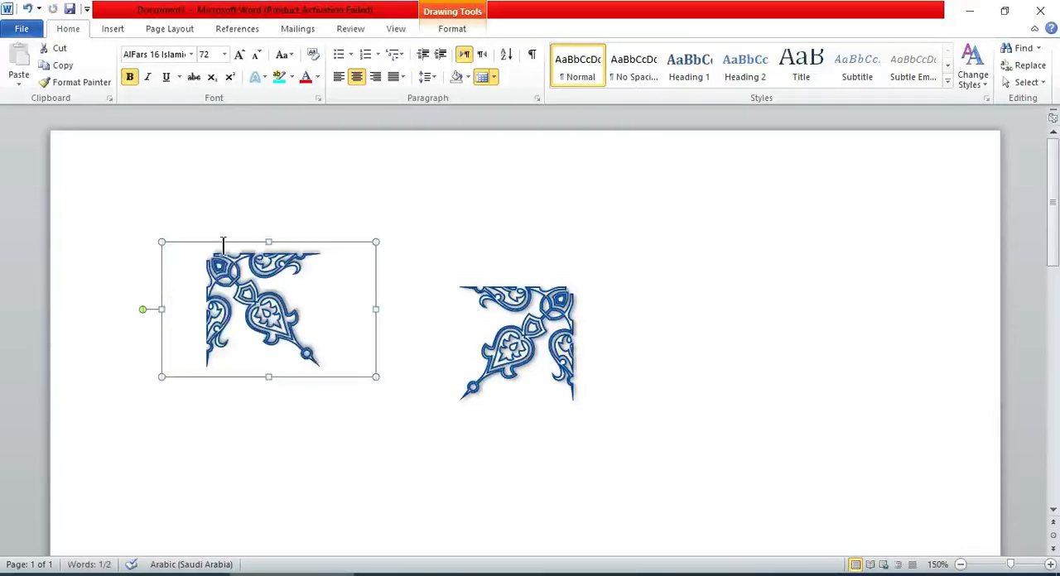
Move the rotated ornament to the page's top-left corner and the other ornament to the top-right corner.
left_click_drag(213, 244, 103, 150)
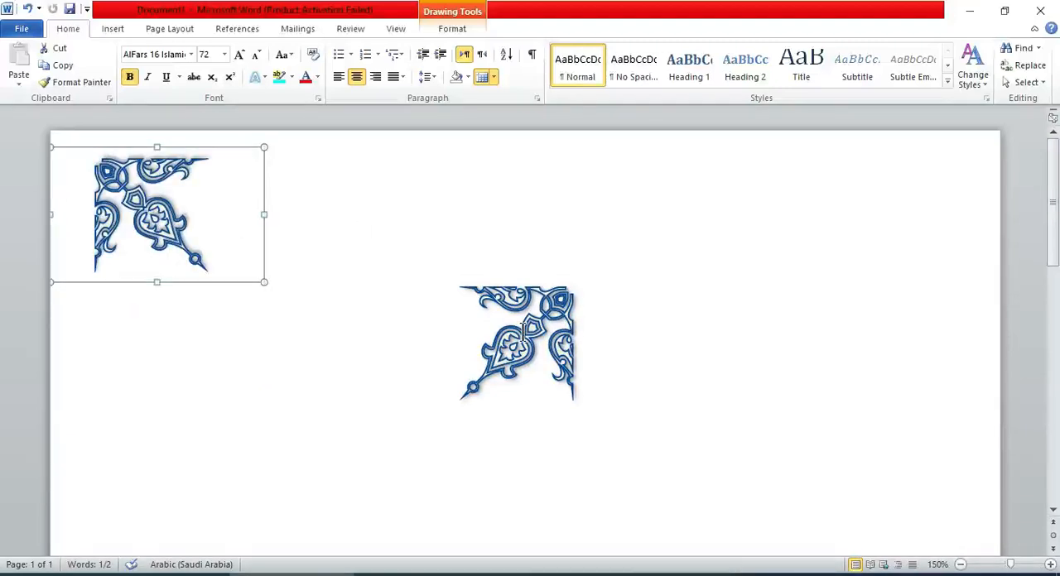
left_click(524, 327)
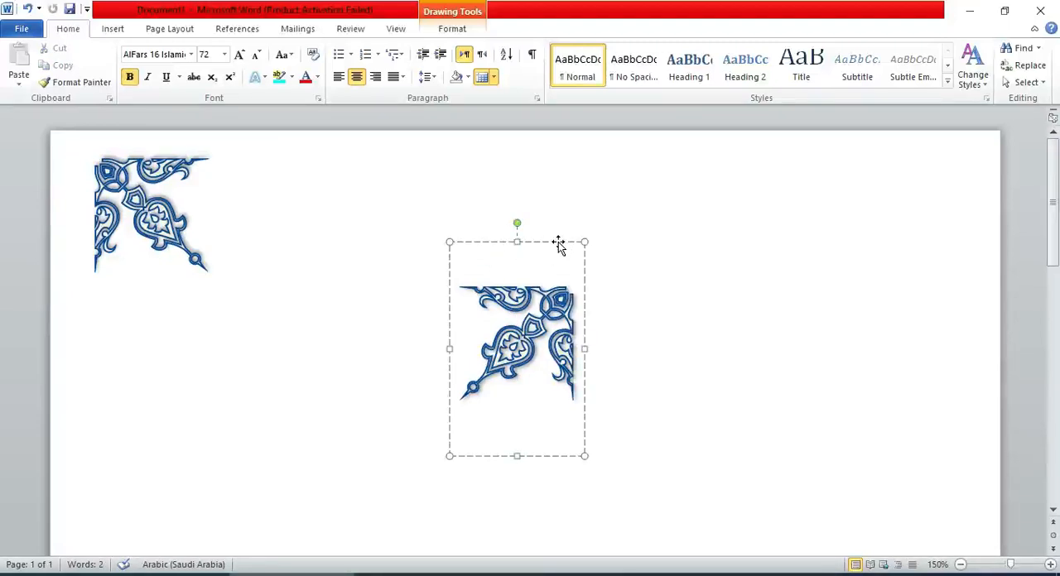
left_click_drag(558, 241, 974, 133)
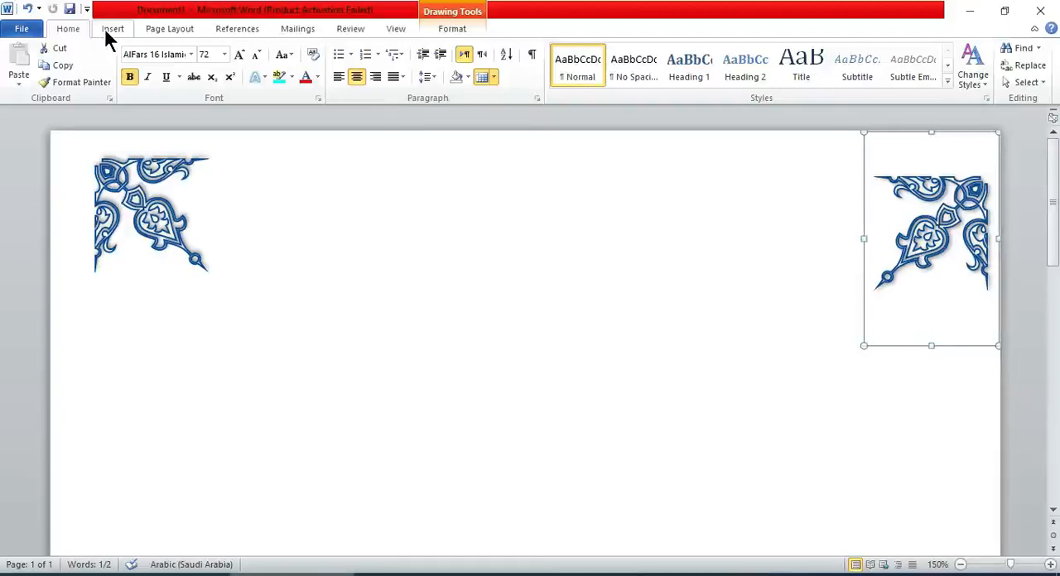
left_click(1050, 565)
left_click(1050, 564)
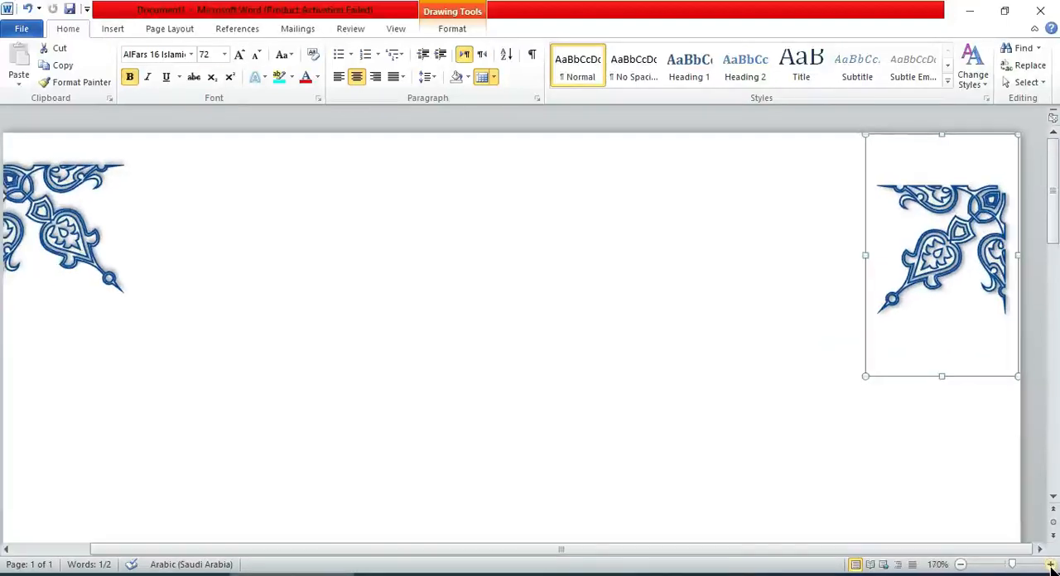
left_click(112, 29)
left_click(225, 66)
left_click(237, 113)
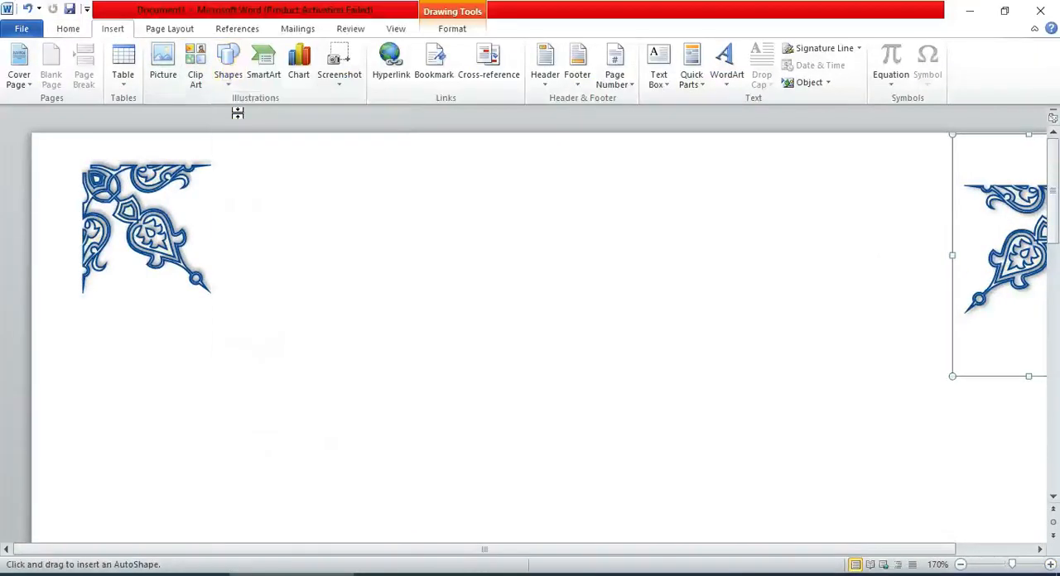
left_click_drag(32, 195, 87, 201)
key("ctrl+z")
Draw a horizontal guide line about 0.41 inch long from the page's left edge to the left ornament.
left_click_drag(282, 550, 199, 549)
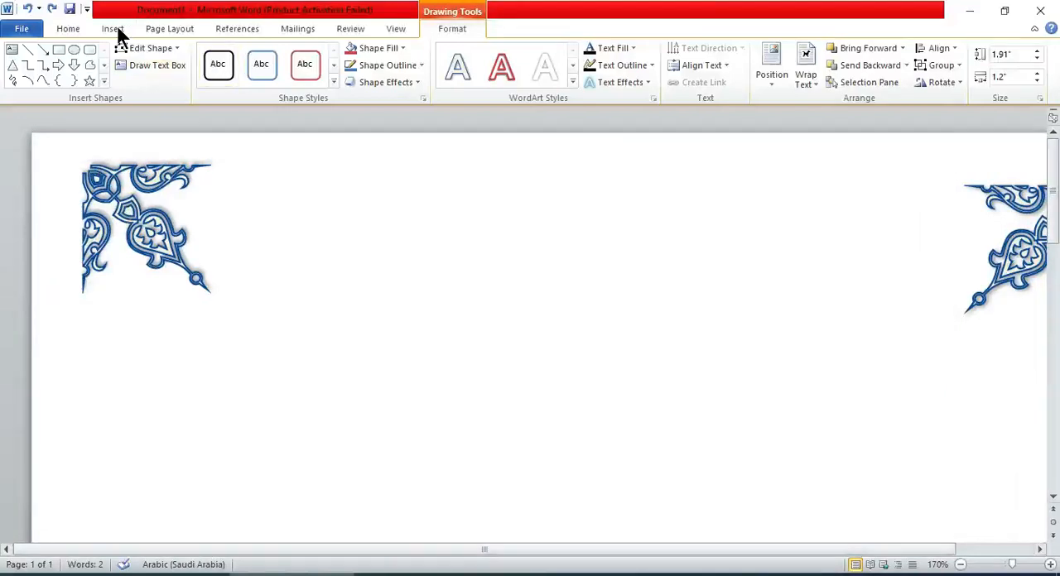
left_click(27, 49)
left_click_drag(33, 206, 84, 205)
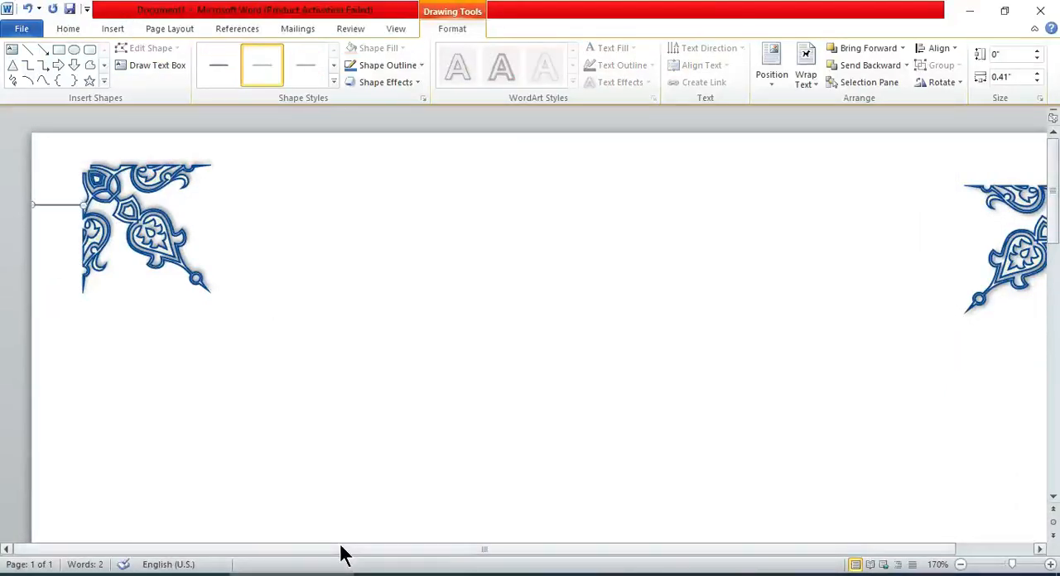
Draw a vertical guide line about 0.4 inch long from the page's top edge to the right ornament.
left_click_drag(340, 550, 390, 549)
left_click(30, 51)
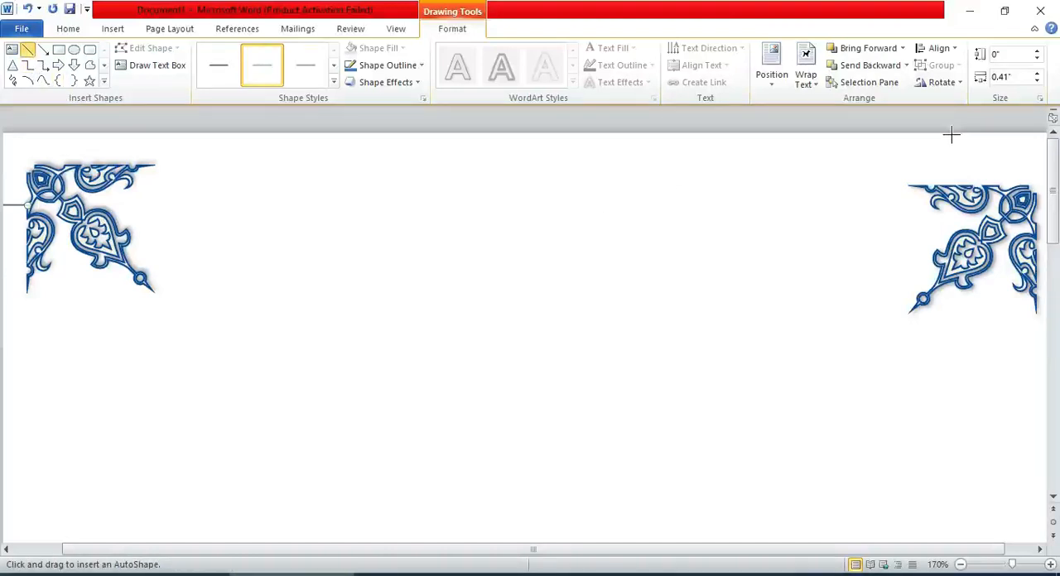
left_click_drag(951, 133, 950, 186)
Nudge the left ornament straight down until it is roughly level with the right ornament.
left_click(961, 565)
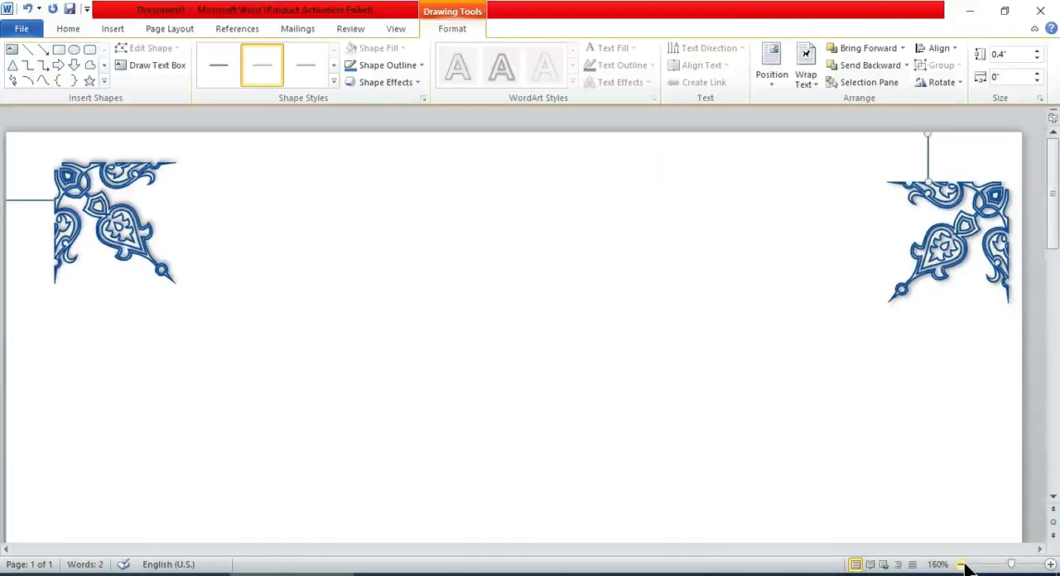
left_click(961, 565)
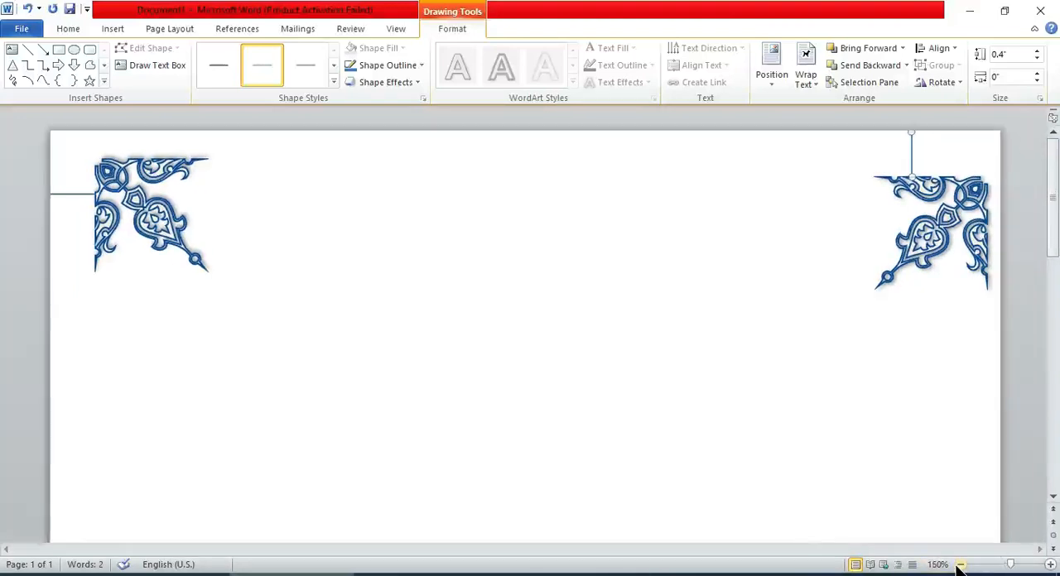
left_click(128, 155)
left_click(175, 323)
key("ctrl+Down")
key("ctrl+Down")
key("ctrl+Down")
key("ctrl+Down")
key("ctrl+Down")
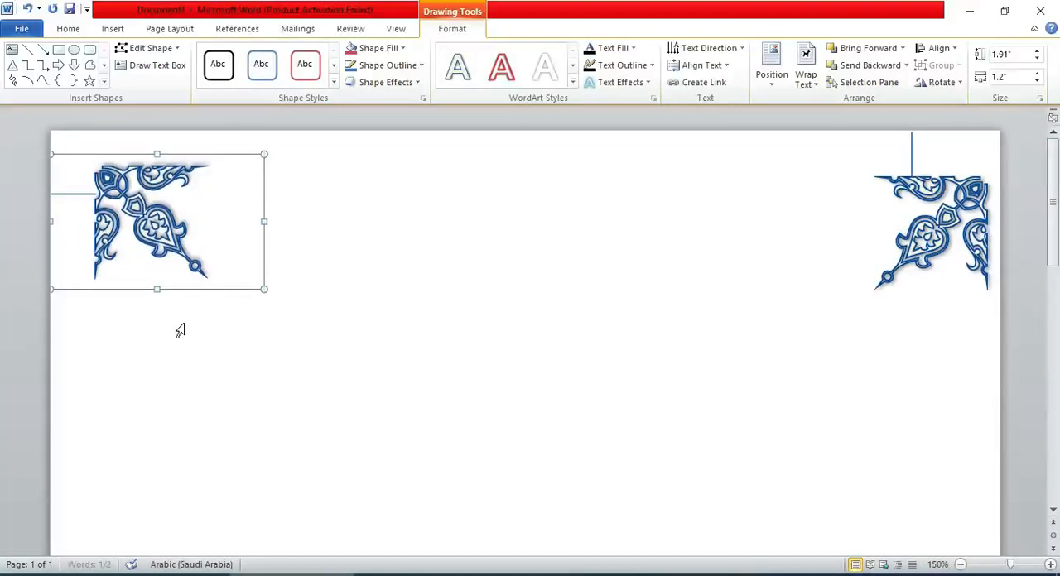
key("ctrl+Down")
key("ctrl+Down")
key("ctrl+Down")
key("ctrl+Down")
key("ctrl+Down")
key("ctrl+Down")
key("ctrl+Down")
key("ctrl+Down")
key("ctrl+Down")
key("ctrl+Down")
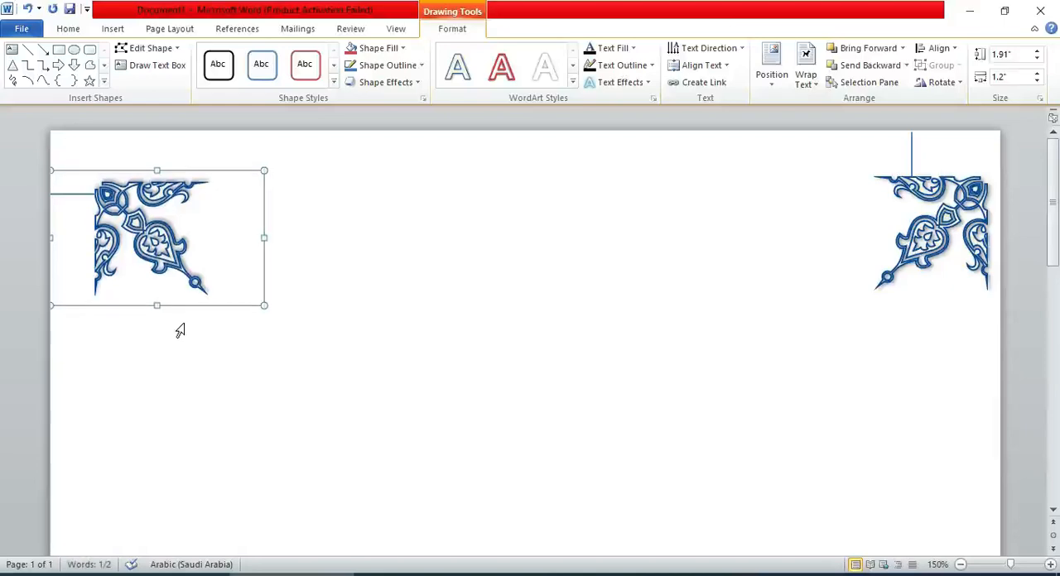
left_click_drag(912, 156, 698, 186)
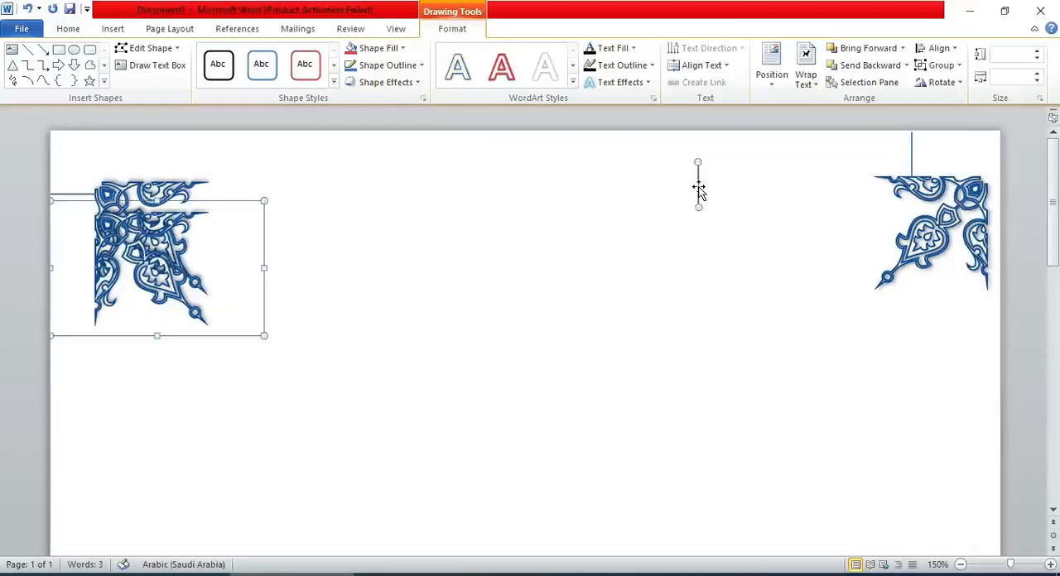
key("ctrl+z")
left_click(755, 246)
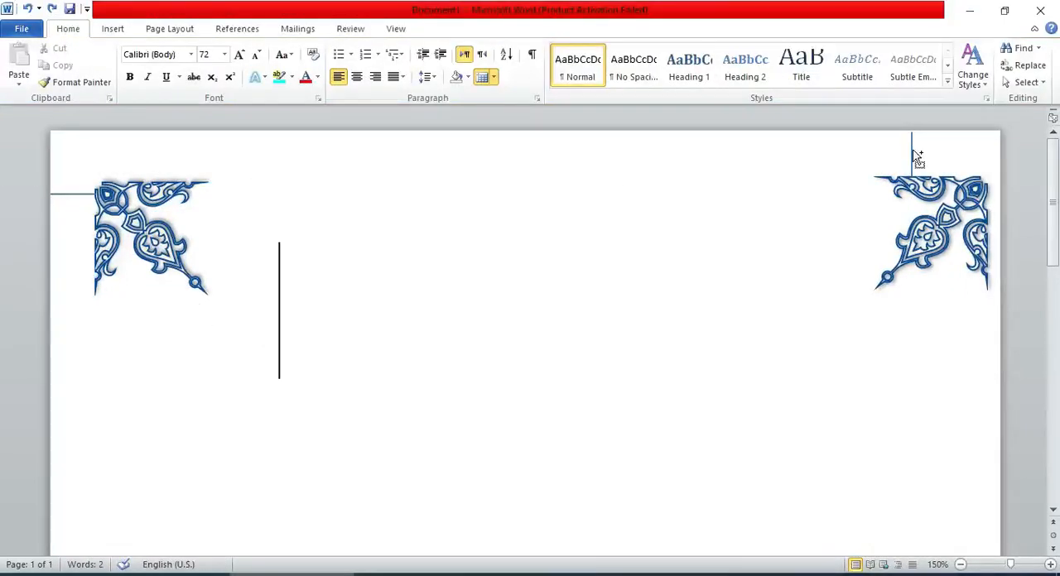
Copy the vertical guide line above the left ornament and raise that ornament until its top edge meets the guide's lower end.
left_click_drag(912, 154, 325, 150)
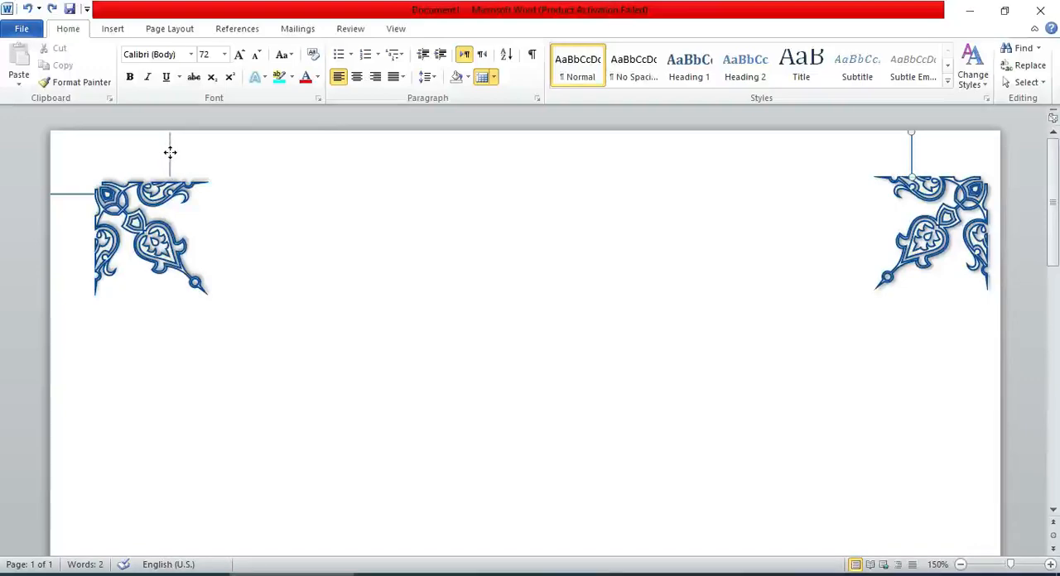
left_click(170, 149)
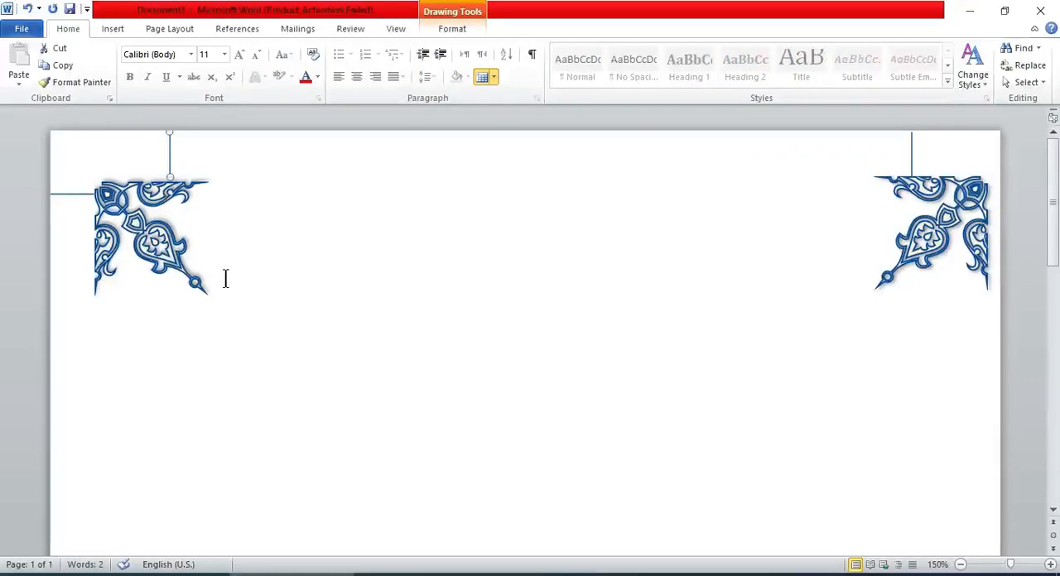
left_click(174, 266)
left_click_drag(174, 266, 545, 274)
left_click(545, 273)
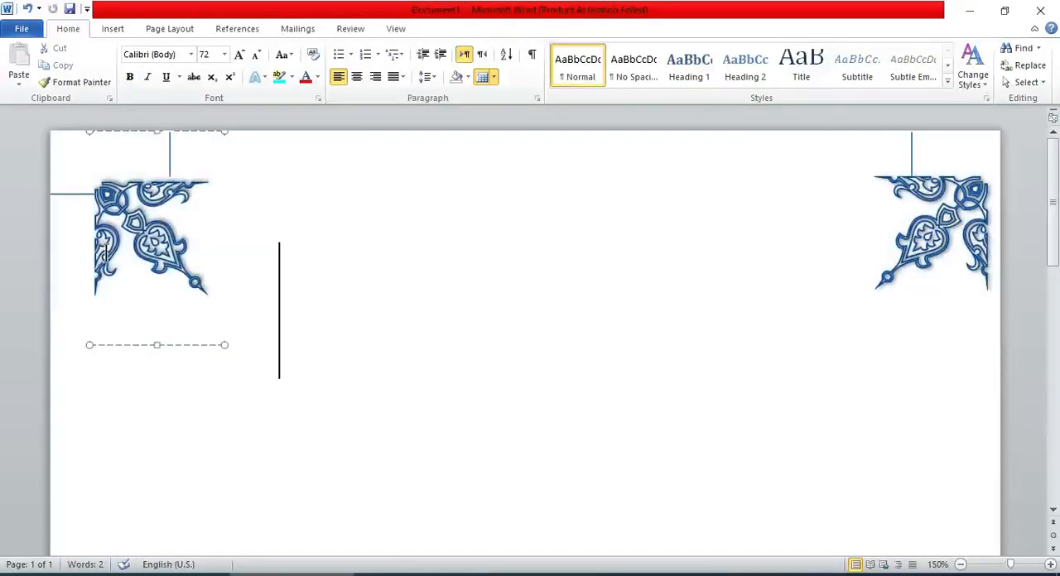
left_click(135, 216)
left_click(107, 347)
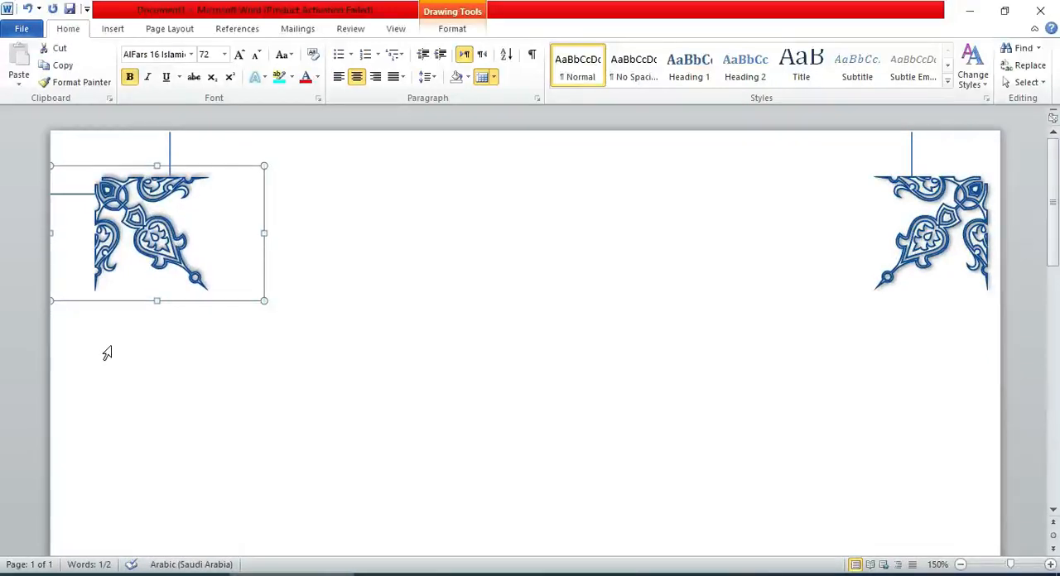
left_click(515, 452)
Nudge the right ornament horizontally to the left, away from the page's right edge.
left_click(909, 240)
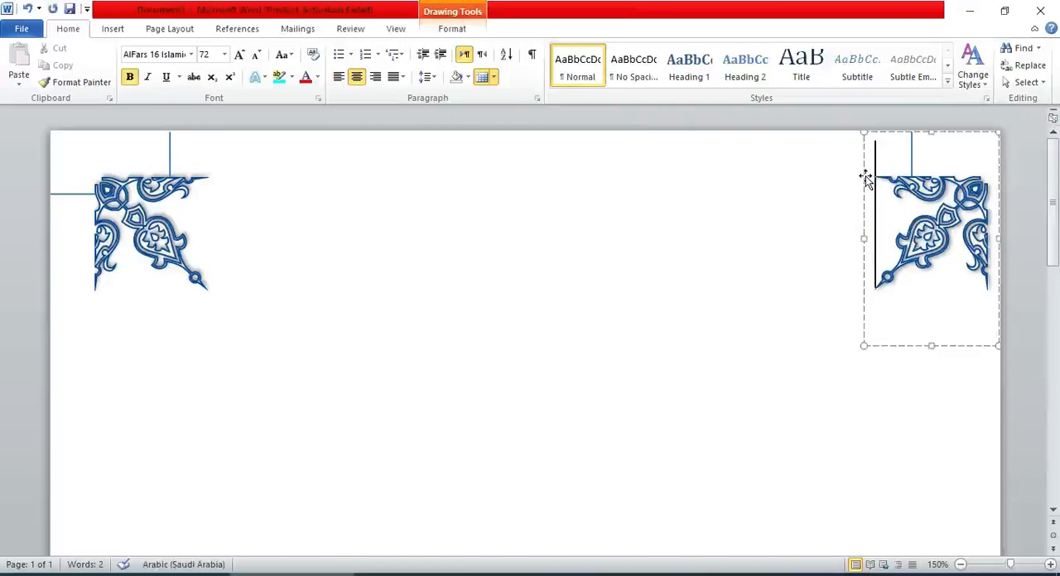
left_click(863, 179)
key("Left")
key("Left")
key("Left")
key("Left")
key("Left")
key("Left")
key("Left")
key("Left")
key("Left")
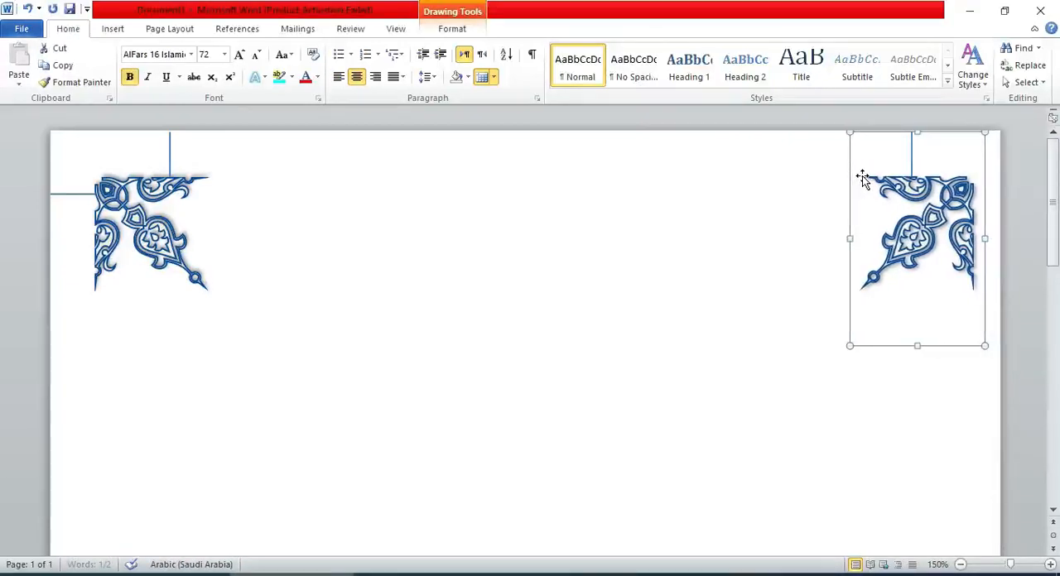
key("Left")
key("Left")
key("Left")
key("Left")
key("Left")
key("Left")
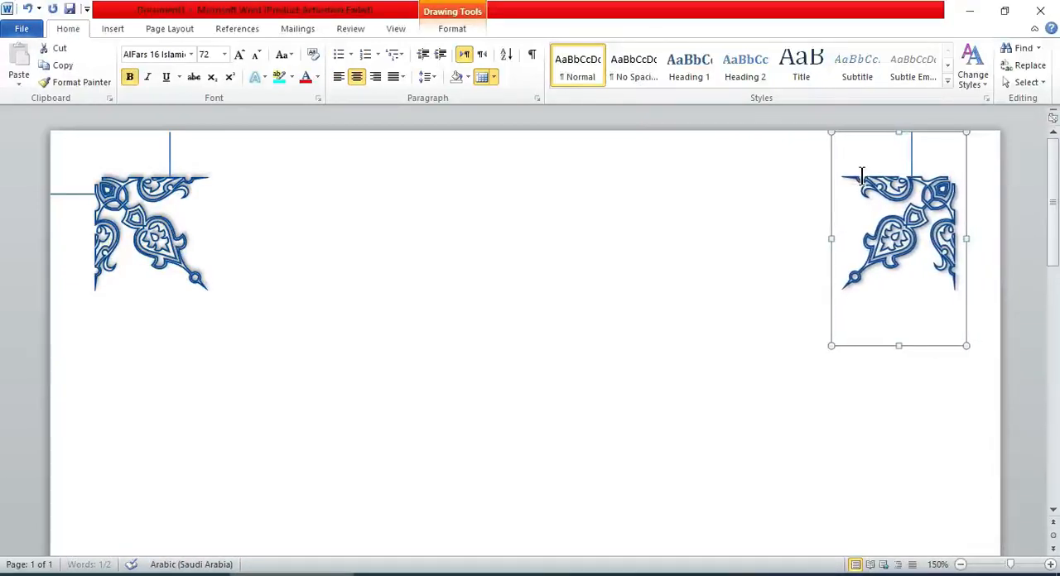
Lower the horizontal guide line beside the left ornament and copy it level to the page's right edge.
left_click(65, 201)
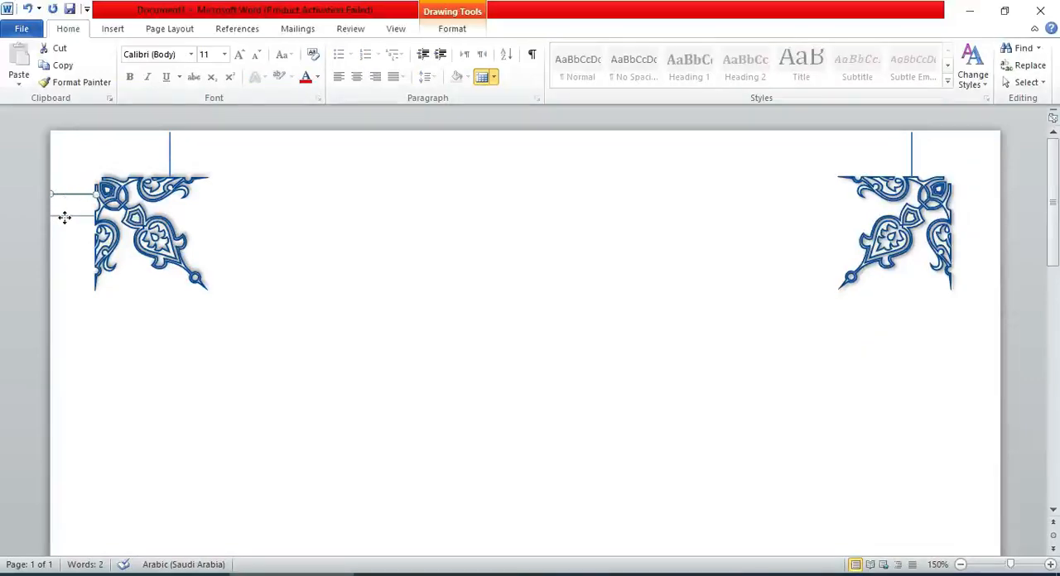
left_click_drag(65, 217, 65, 218)
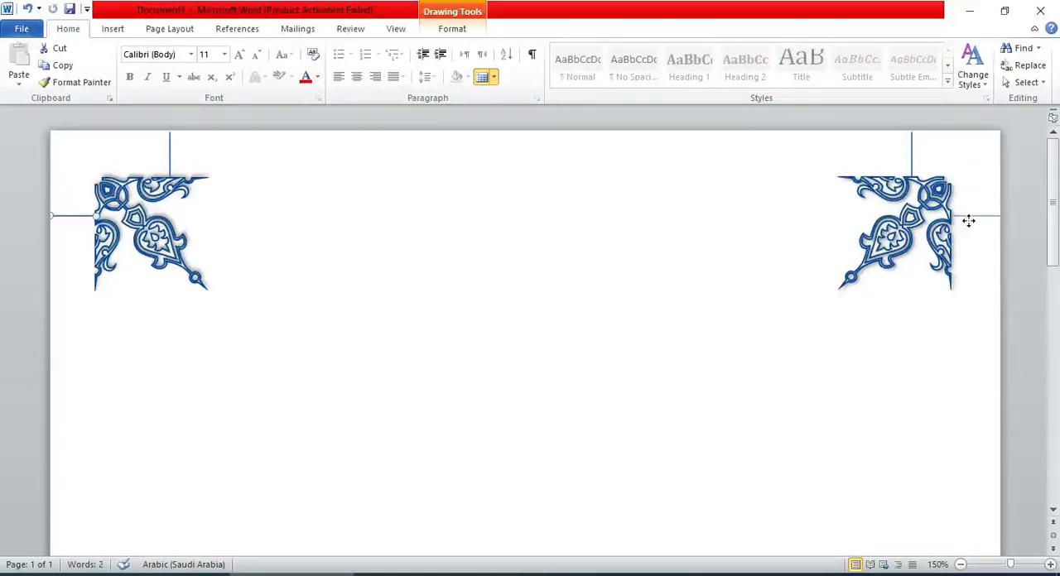
left_click(829, 228)
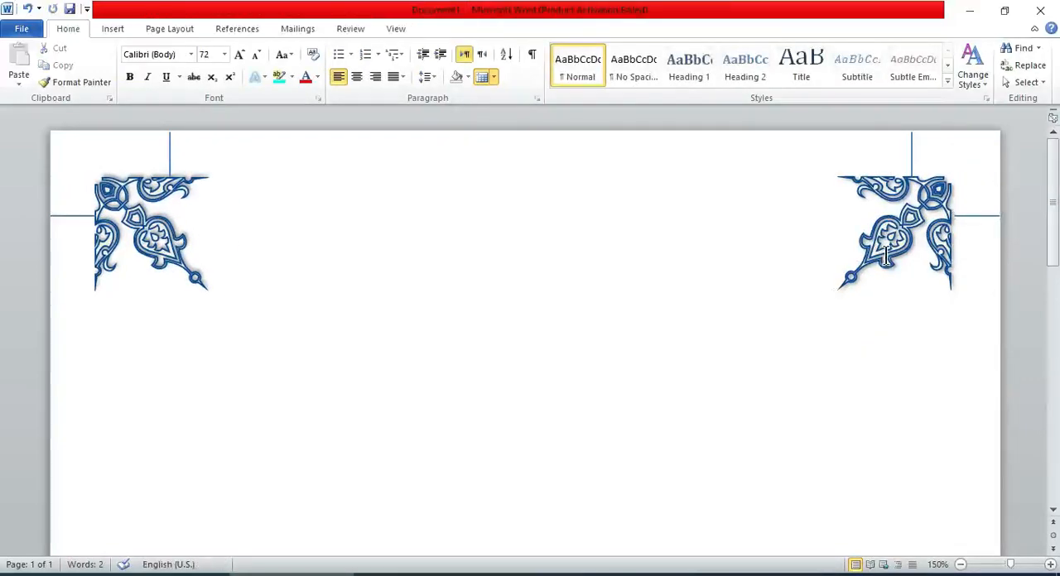
Nudge the right ornament to the right until its outer edge meets the horizontal guide line.
left_click(829, 227)
key("Right")
key("Right")
key("Right")
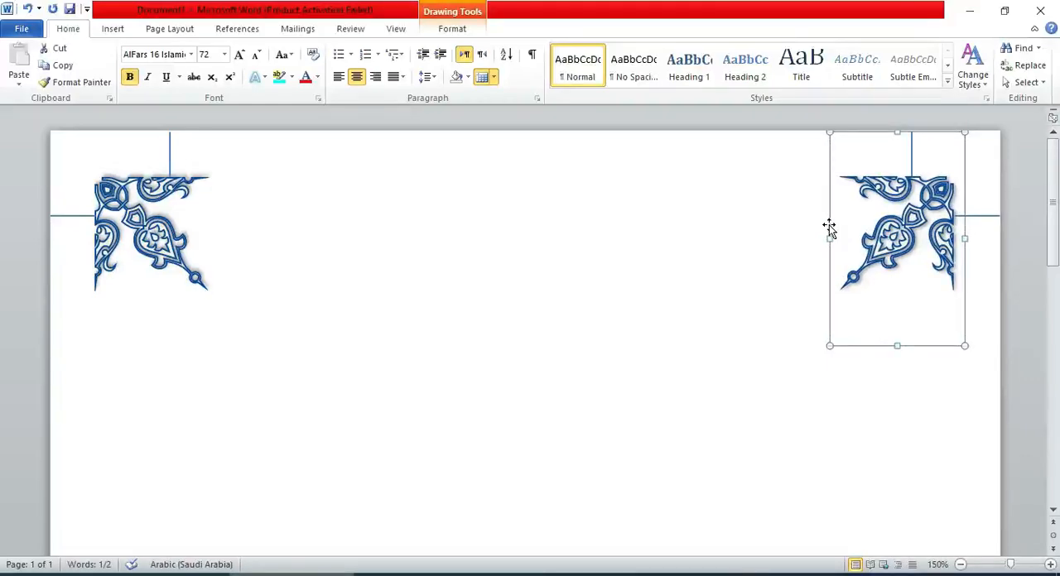
left_click(592, 291)
Duplicate both top ornaments and place the copies near the bottom of the page.
left_click(960, 565)
left_click(961, 565)
left_click(961, 565)
left_click(961, 566)
left_click(961, 565)
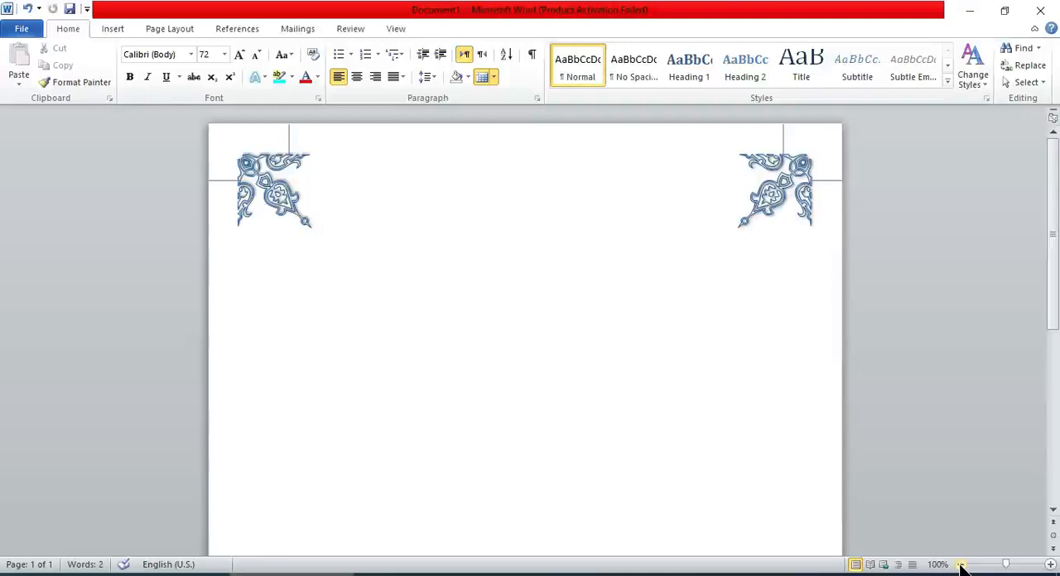
left_click(312, 232)
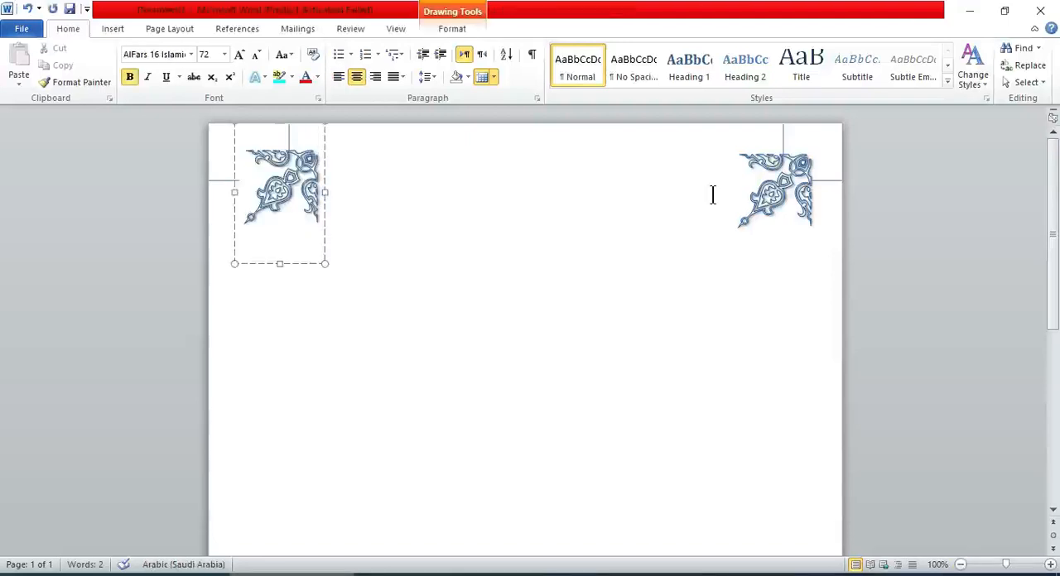
left_click(746, 219, "shift")
left_click_drag(741, 271, 748, 481)
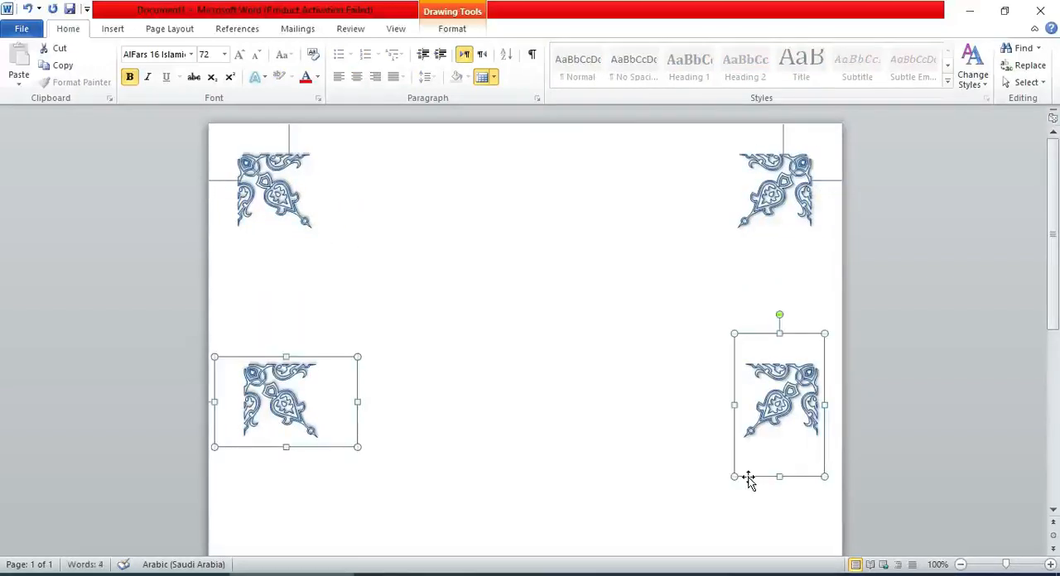
left_click_drag(1056, 218, 1054, 338)
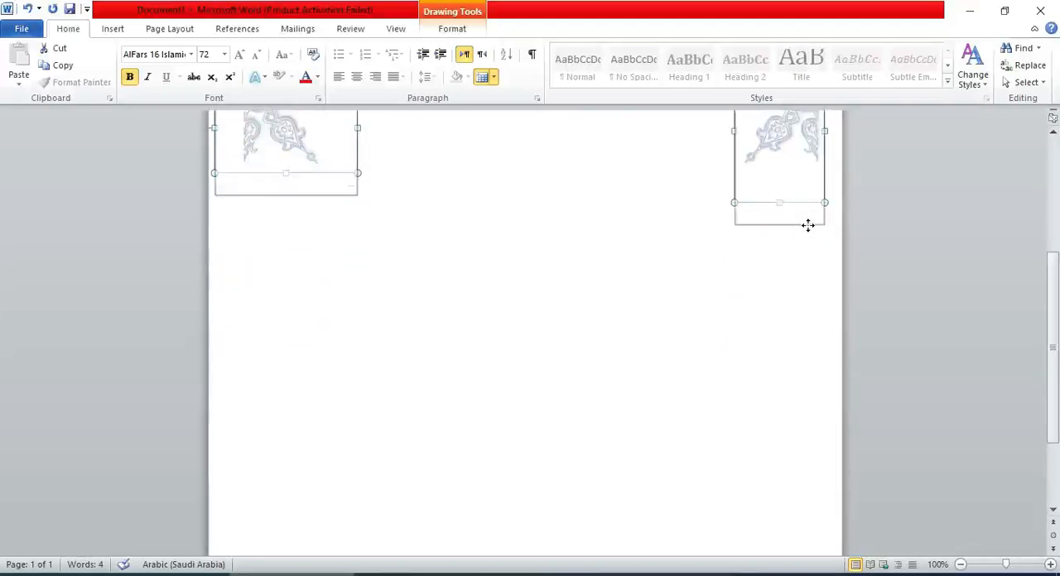
left_click_drag(808, 226, 819, 543)
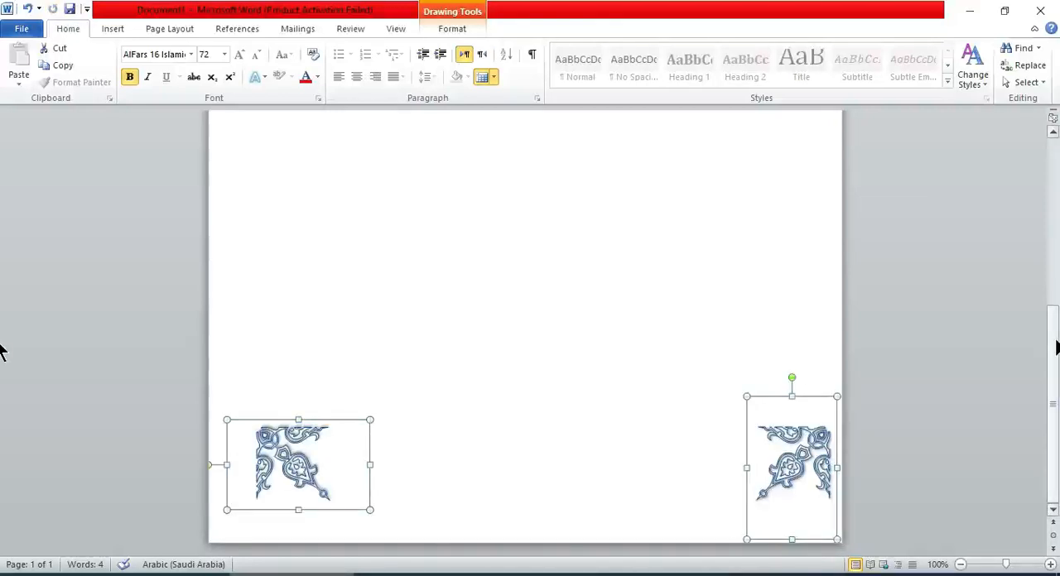
Rotate the two copied ornaments so they face the bottom-left and bottom-right page corners, and place each near its corner.
left_click_drag(792, 378, 881, 478)
left_click_drag(271, 379, 294, 555)
left_click(927, 358)
left_click_drag(1054, 252, 1039, 419)
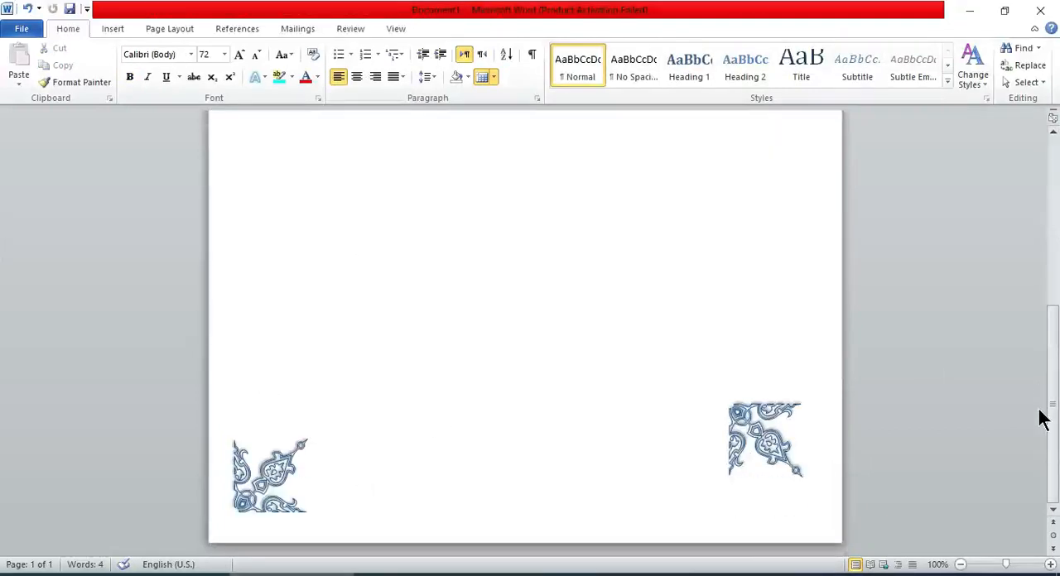
left_click(770, 438)
left_click_drag(770, 355, 808, 439)
left_click_drag(792, 379, 861, 467)
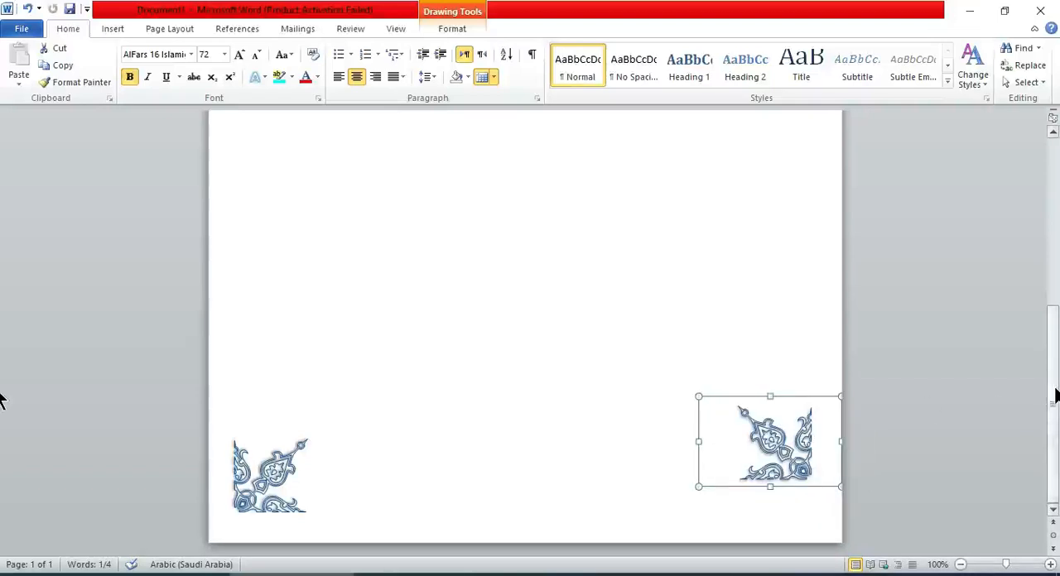
Copy the two left guide lines to the page's bottom-left corner, with the vertical one running up from the bottom edge.
left_click_drag(1053, 395, 1046, 189)
left_click(226, 180)
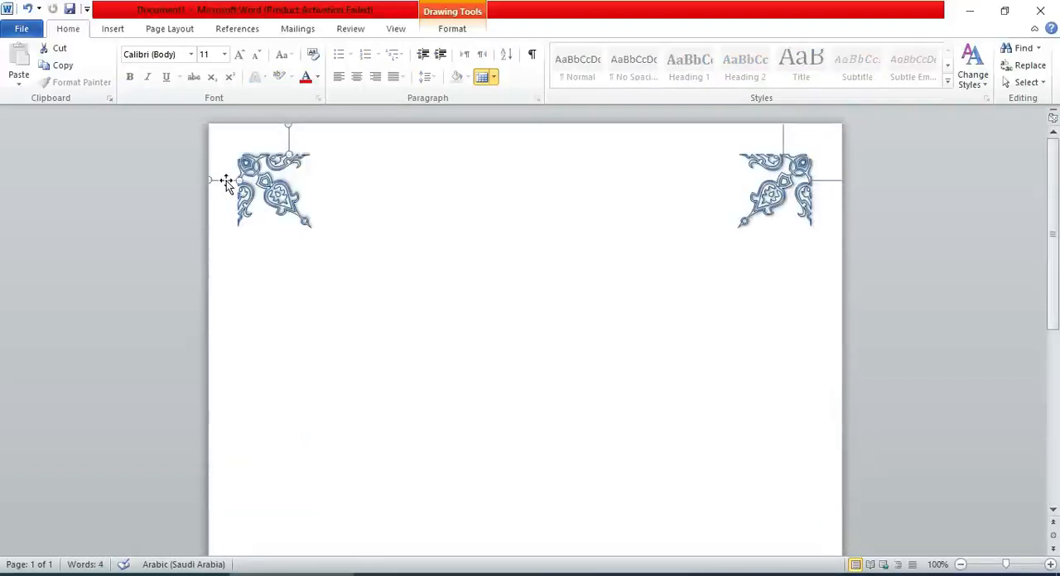
mouse_move(241, 547)
left_mouse_down()
mouse_move(249, 558)
mouse_move(241, 453)
mouse_move(227, 503)
left_mouse_up()
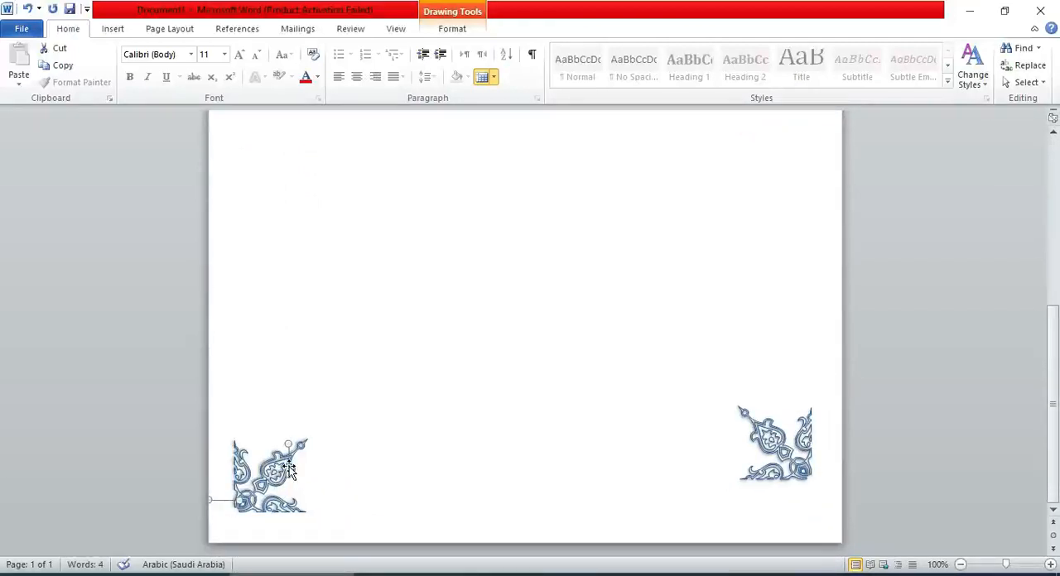
left_click(618, 378)
scroll(618, 379, "down", 5)
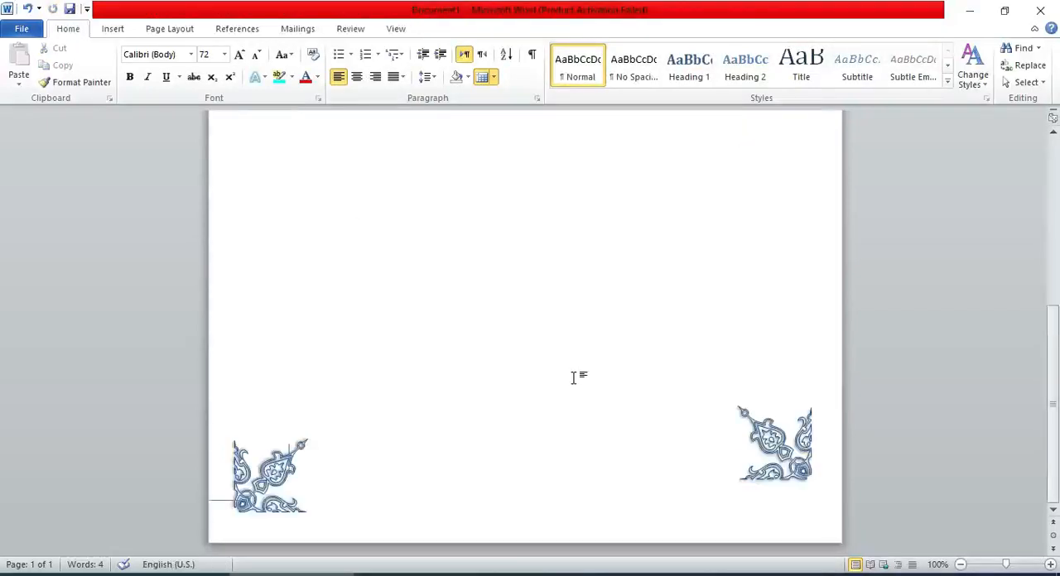
left_click(264, 514)
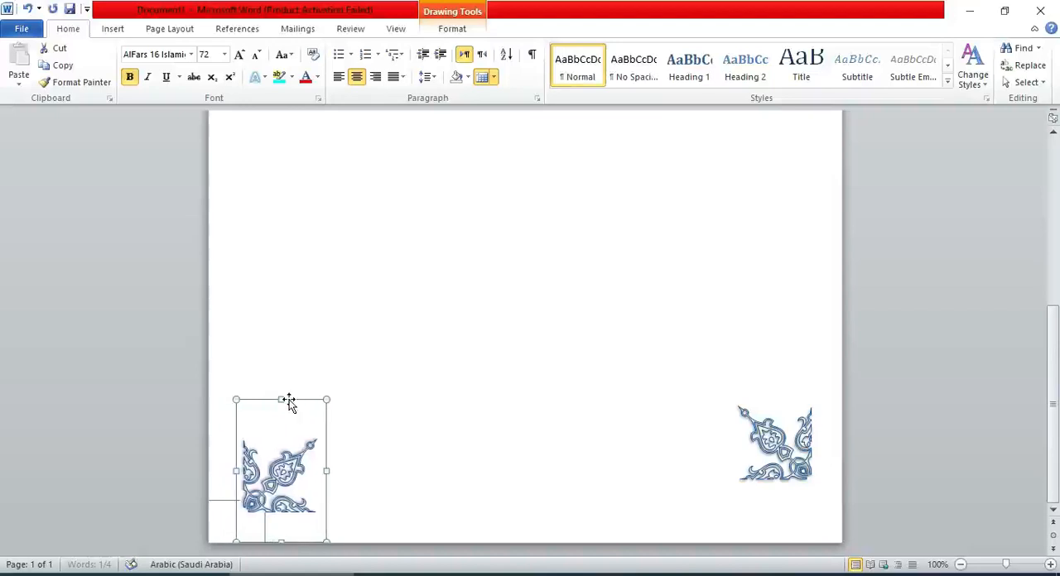
Raise the bottom-left horizontal guide slightly and nudge the bottom-left ornament until its outer edge meets the guide's end.
left_click(219, 503)
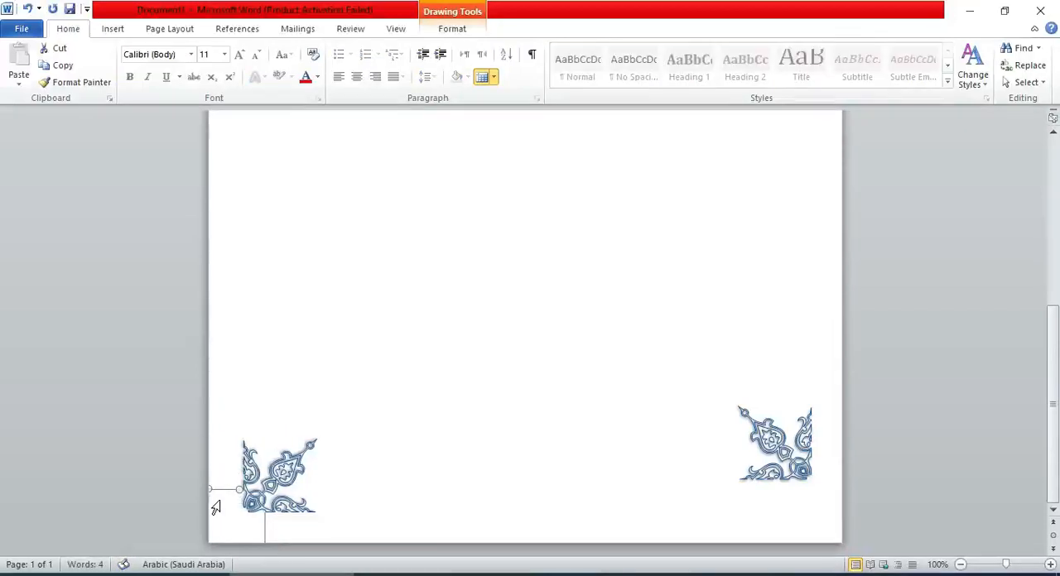
left_click(374, 470)
scroll(373, 471, "down", 5)
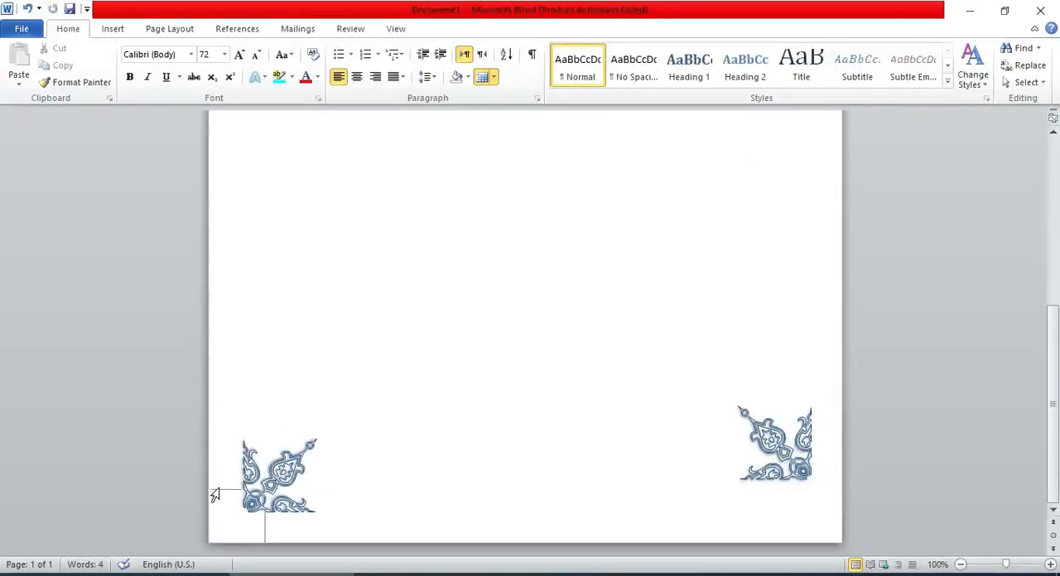
left_click(220, 492)
left_click(362, 478)
scroll(352, 490, "down", 5)
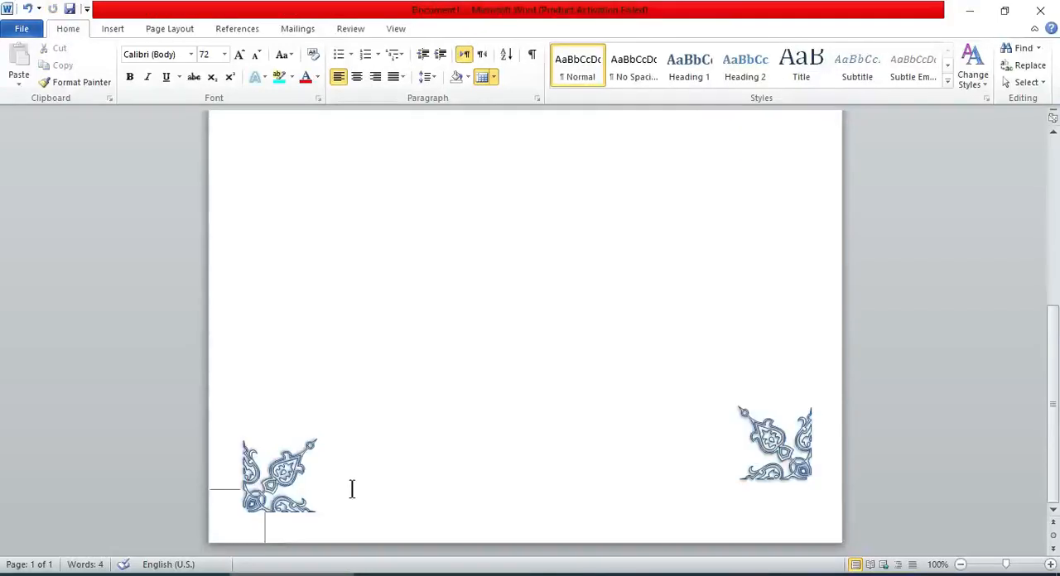
left_click(287, 467)
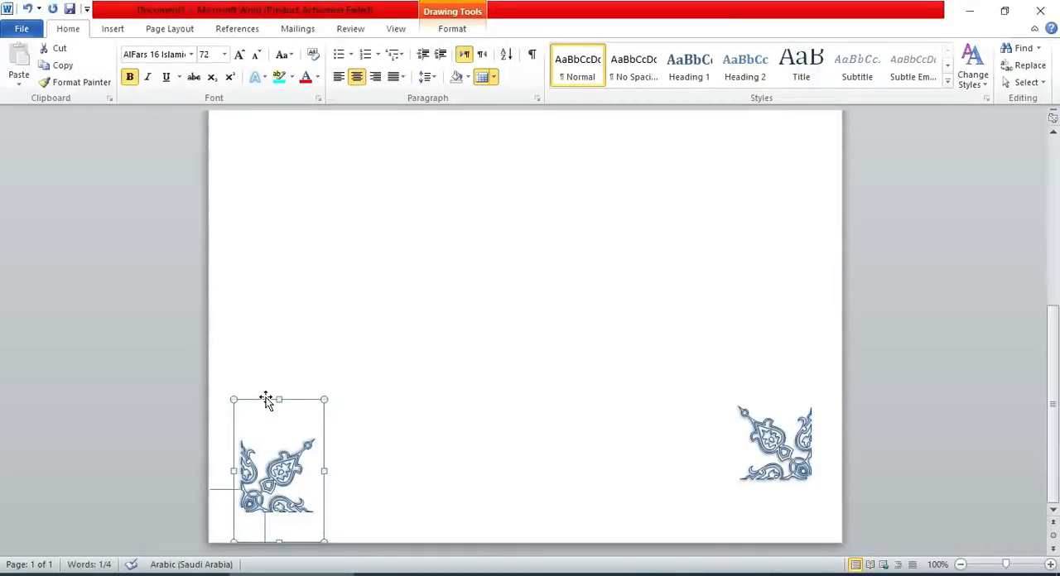
left_click(429, 442)
scroll(429, 444, "down", 5)
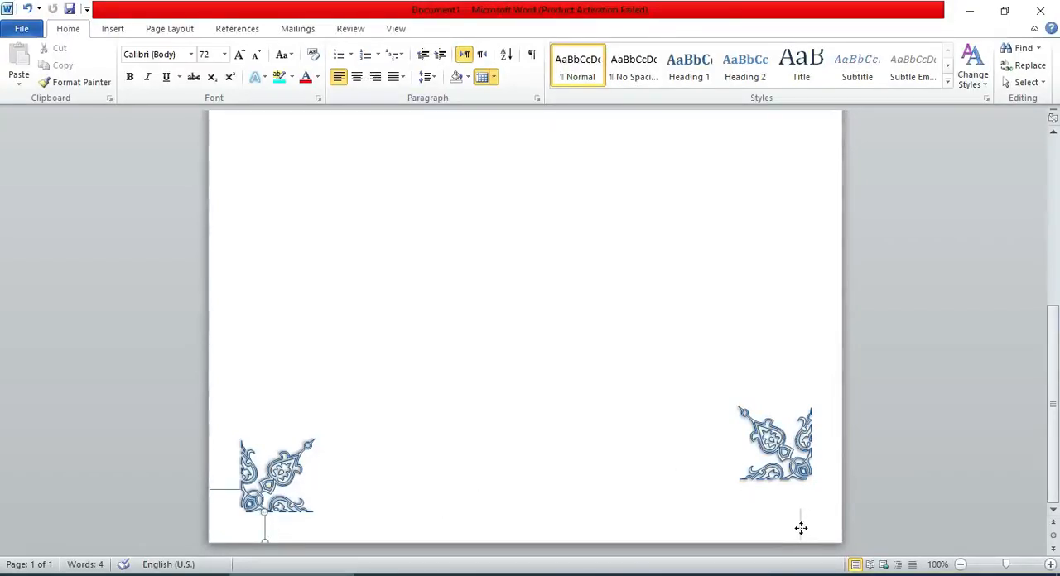
Copy the bottom vertical guide below the bottom-right ornament and nudge that ornament down until it meets the guide.
left_click(801, 529)
left_click(780, 454)
left_click(761, 371)
key("Down")
key("Down")
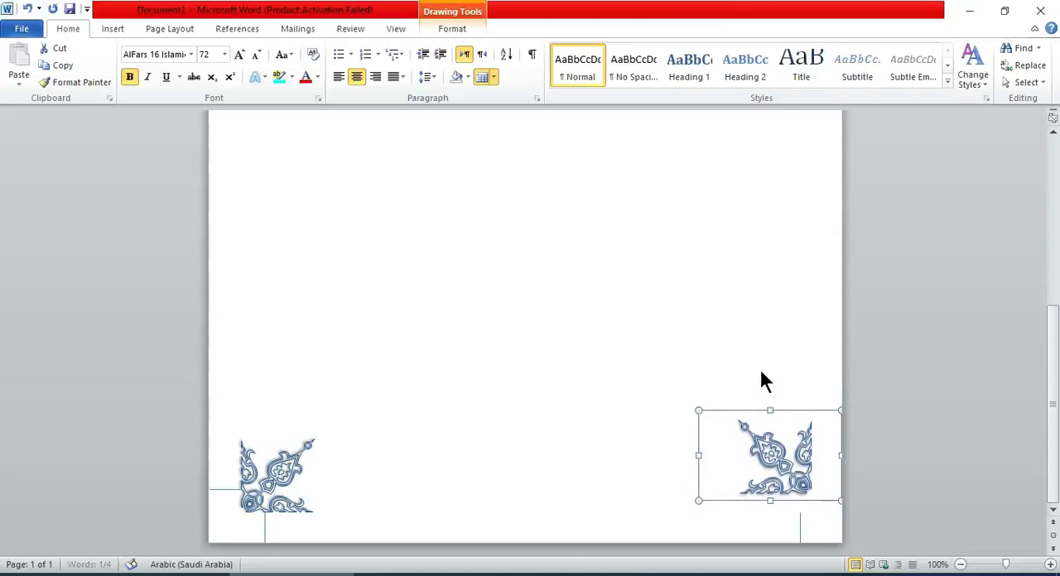
key("Down")
key("Down")
key("Down")
key("Down")
key("Down")
key("Down")
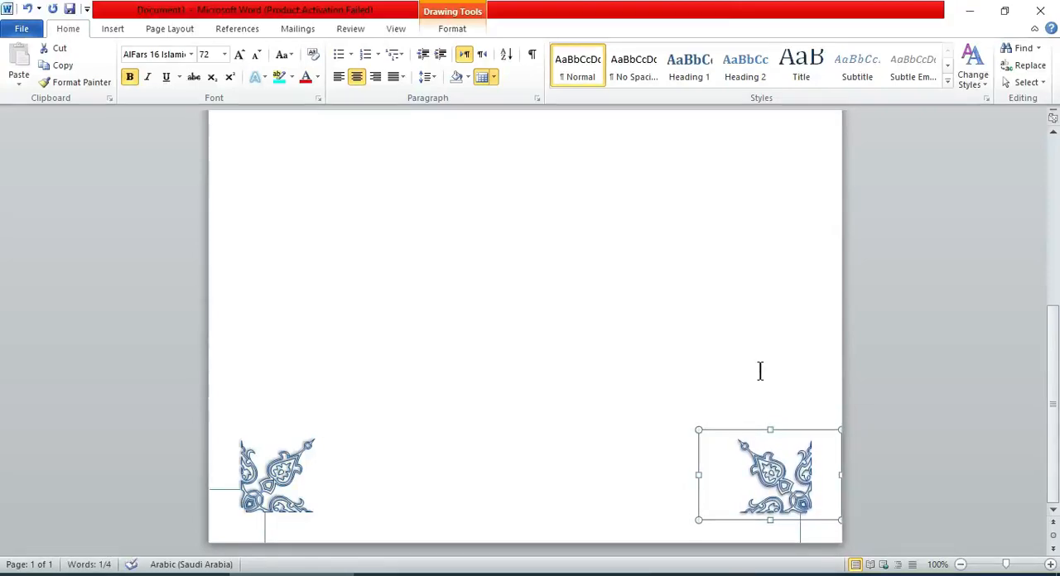
key("Up")
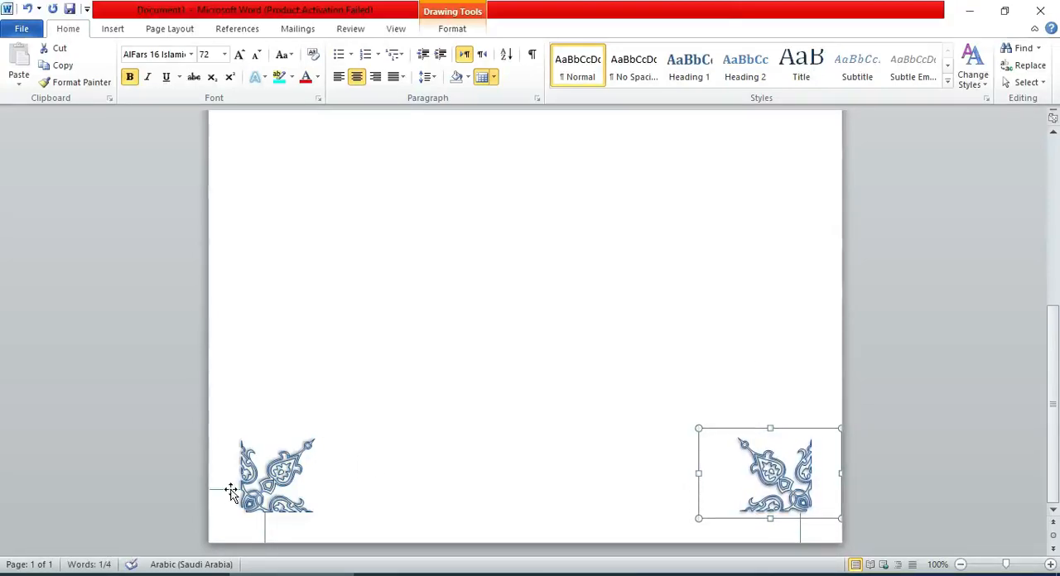
left_click_drag(232, 491, 249, 491)
double_click(388, 445)
key("ctrl+z")
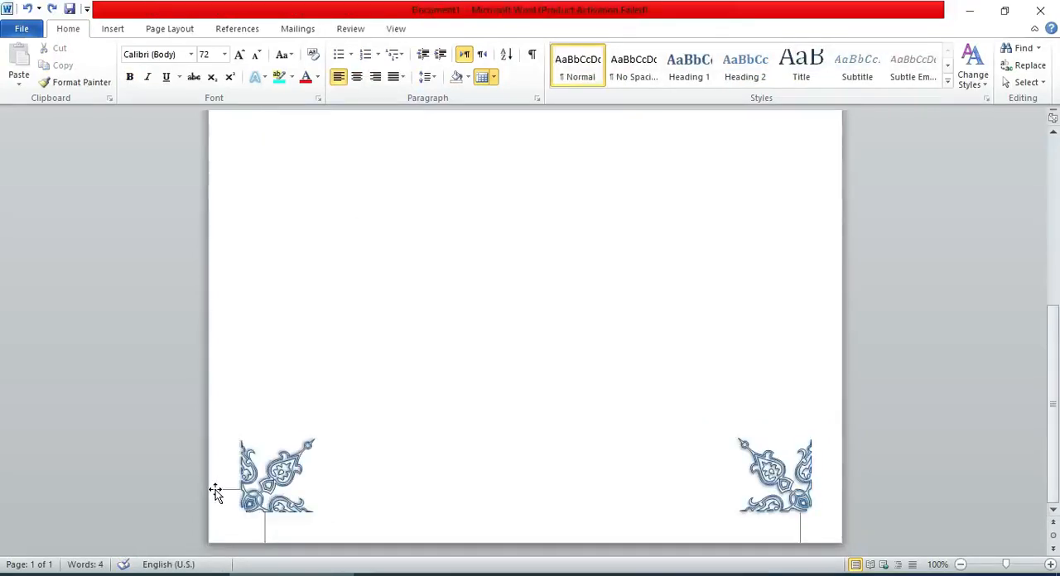
Copy the bottom-left horizontal guide to the page's right edge and nudge the bottom-right ornament left to meet it.
left_click(216, 493)
scroll(308, 508, "up", 8)
left_click(217, 490)
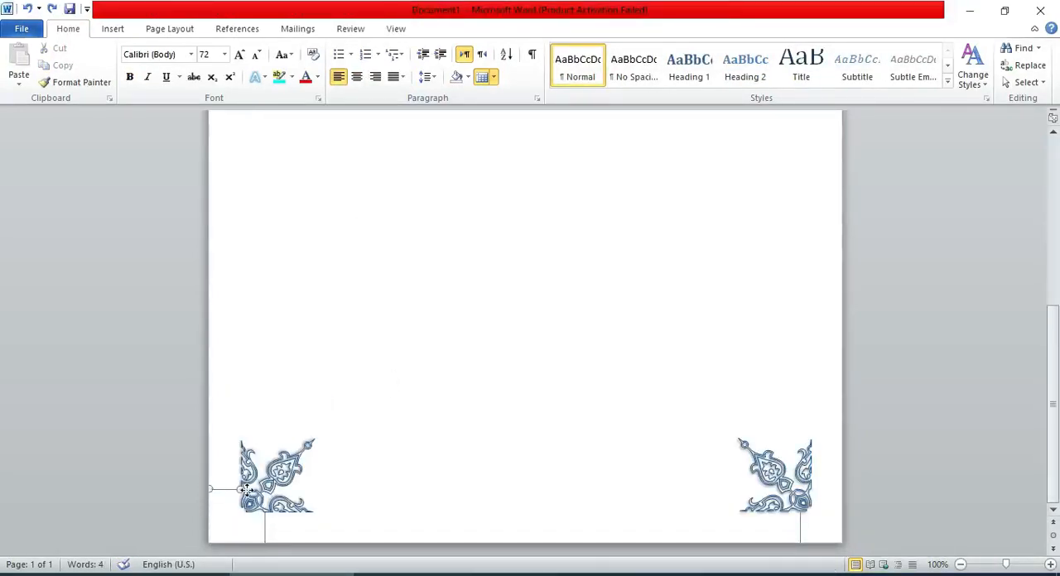
left_click(816, 487)
left_click(585, 317)
left_click(762, 453)
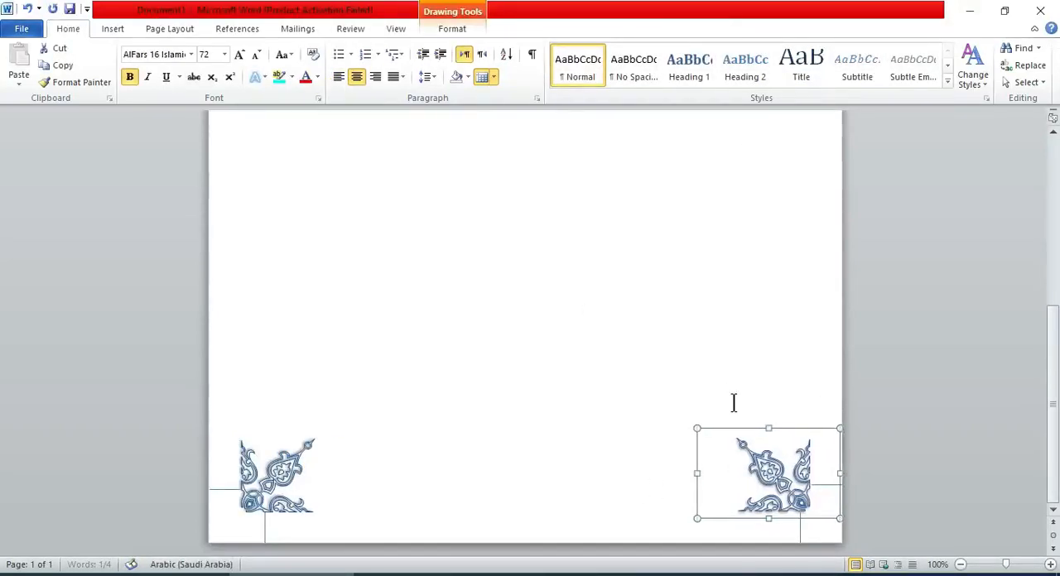
left_click(661, 385)
Draw a straight horizontal line about 5.68" long along the top, connecting the two top corner ornaments.
left_click(961, 565)
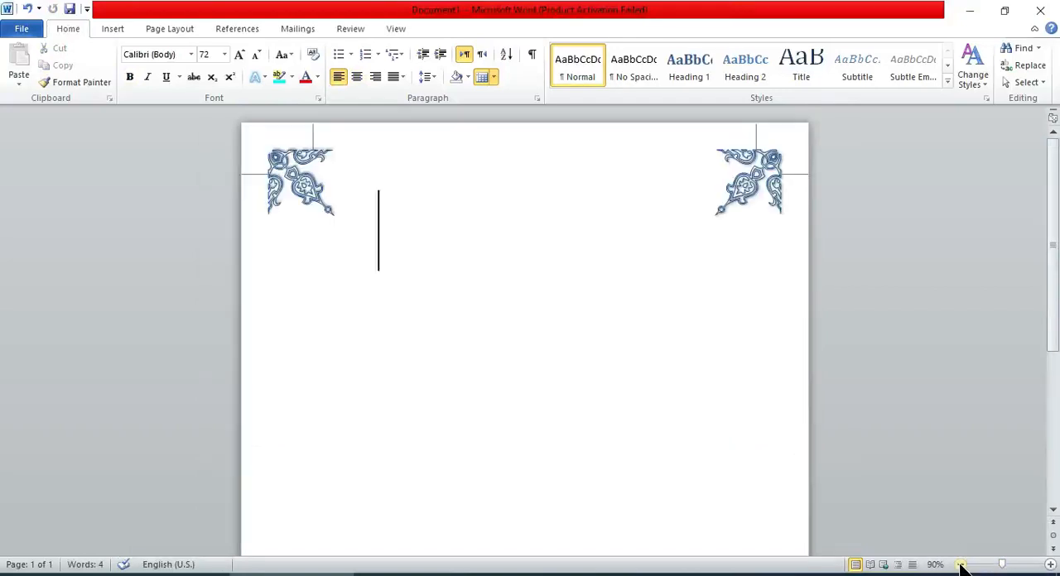
scroll(2, 323, "down", 5)
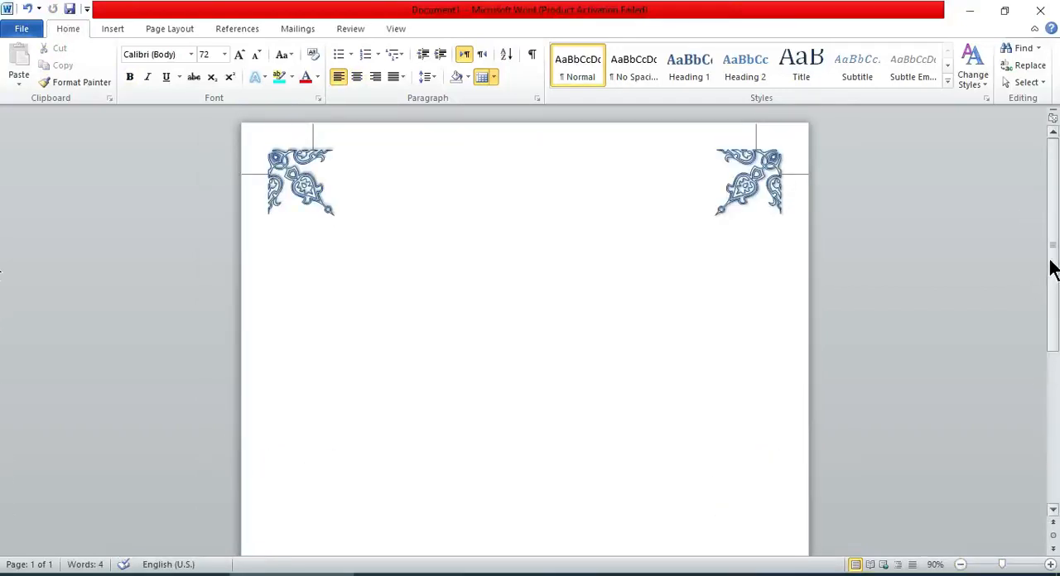
left_click_drag(1052, 269, 1049, 419)
left_click(776, 497)
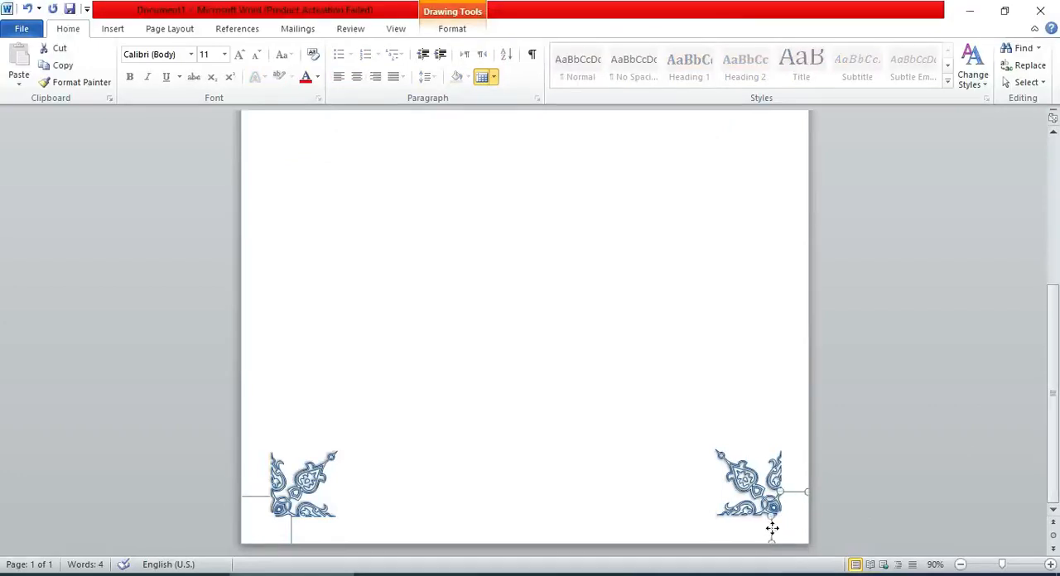
key("ctrl+Home")
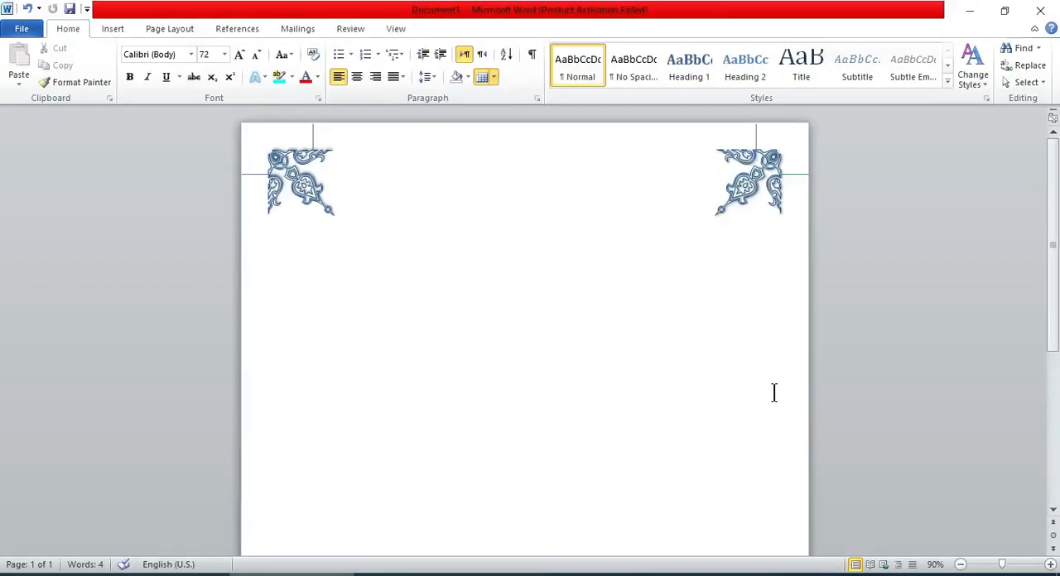
left_click(1051, 565)
left_click(1050, 565)
left_click(1050, 565)
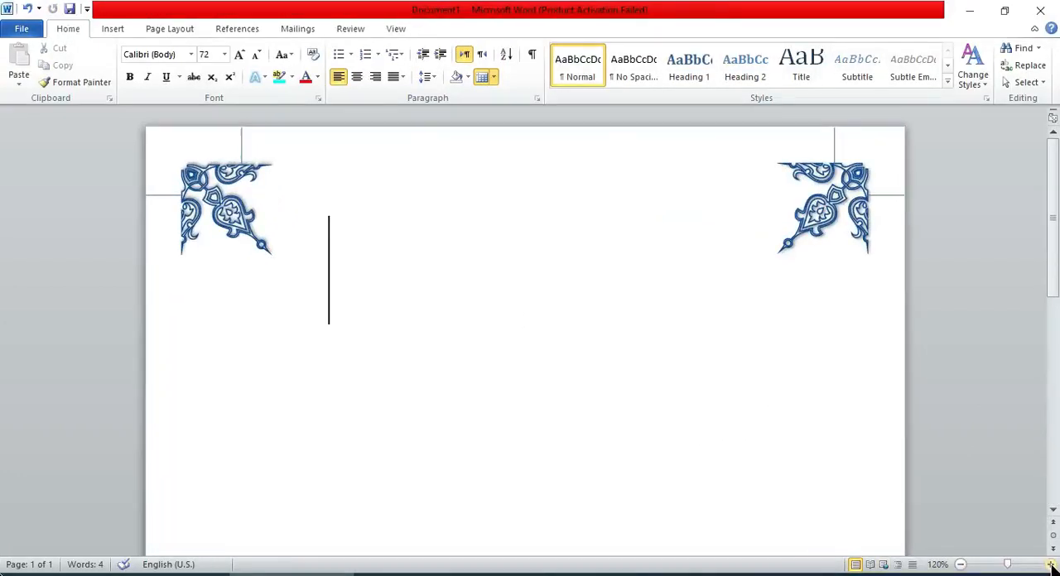
left_click(114, 29)
left_click(226, 70)
left_click(238, 127)
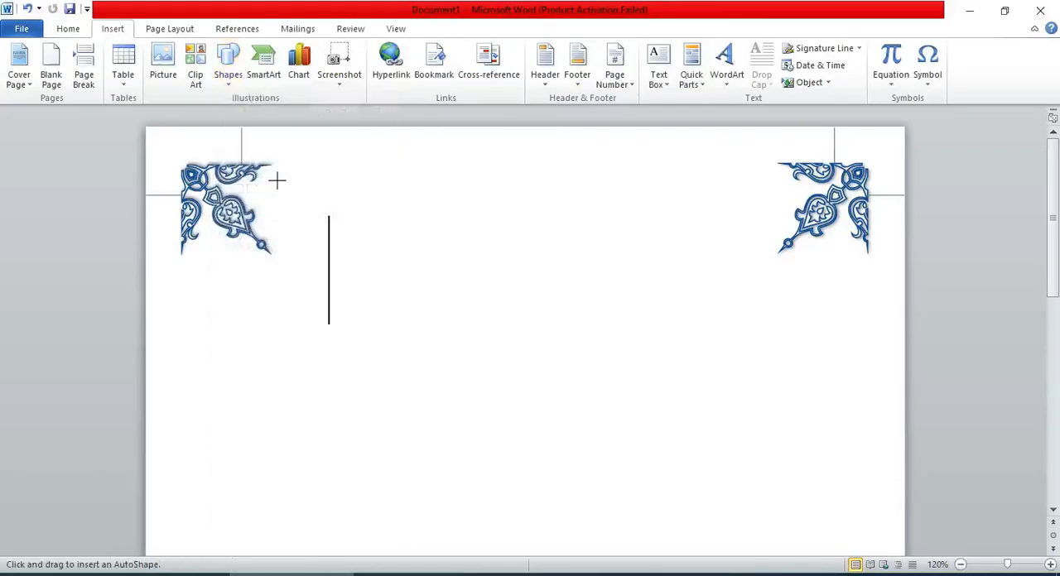
left_click_drag(271, 164, 778, 147)
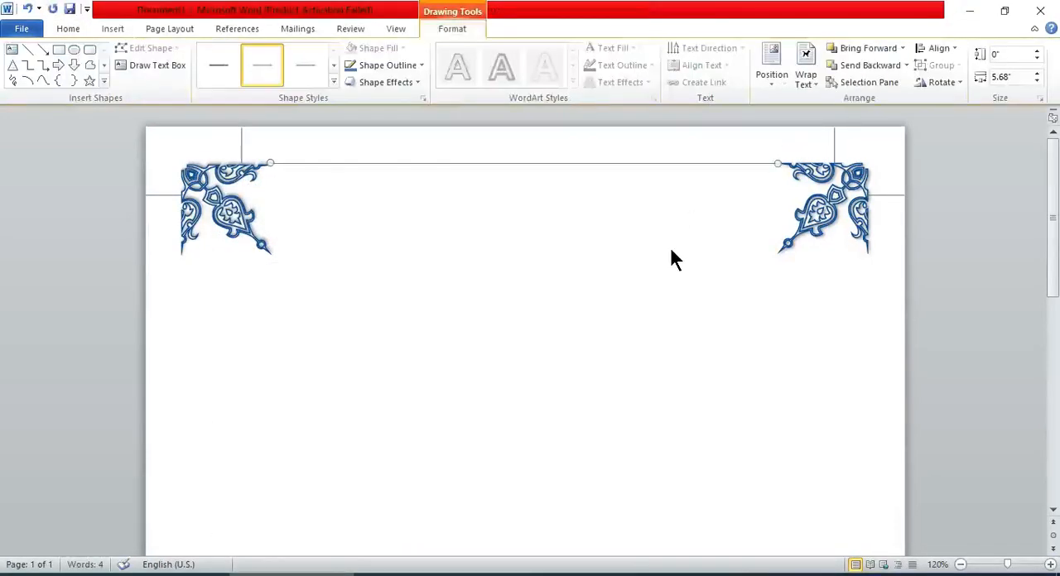
left_click(669, 245)
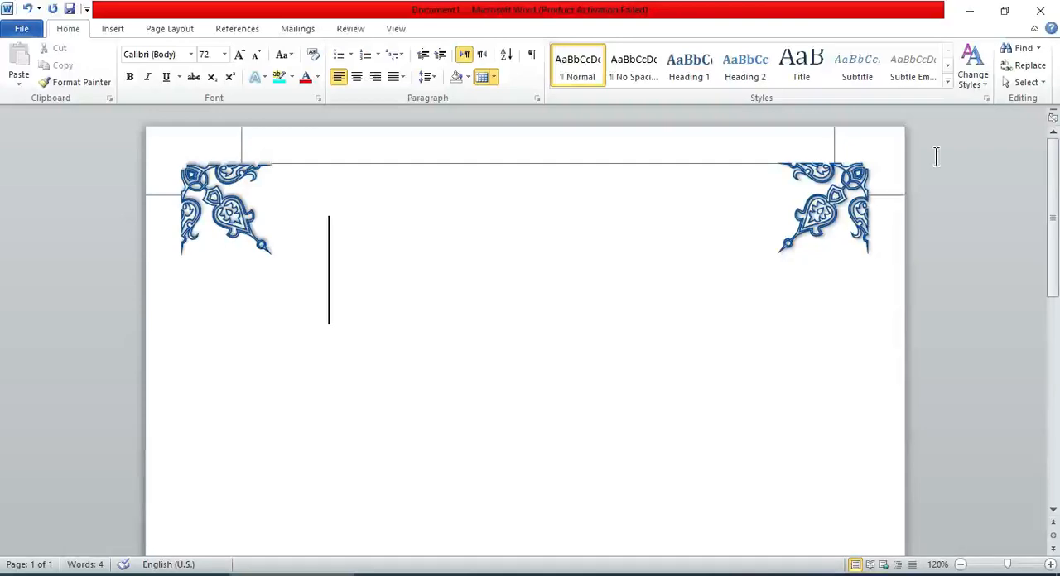
Draw a straight vertical line about 8.17" long connecting the top-right ornament to the bottom-right ornament.
left_click(114, 30)
left_click(228, 71)
left_click(232, 126)
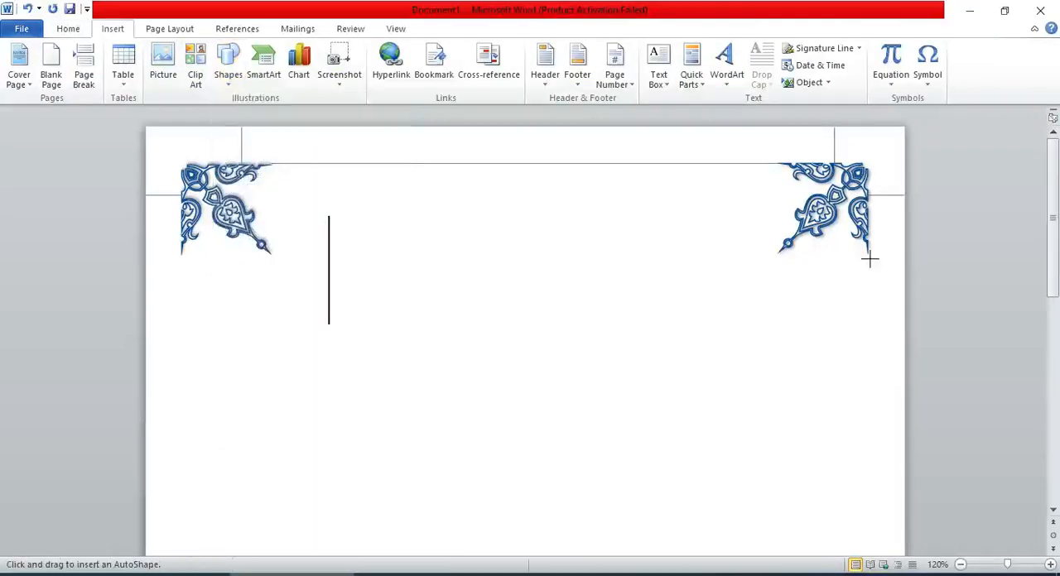
left_click_drag(868, 255, 874, 558)
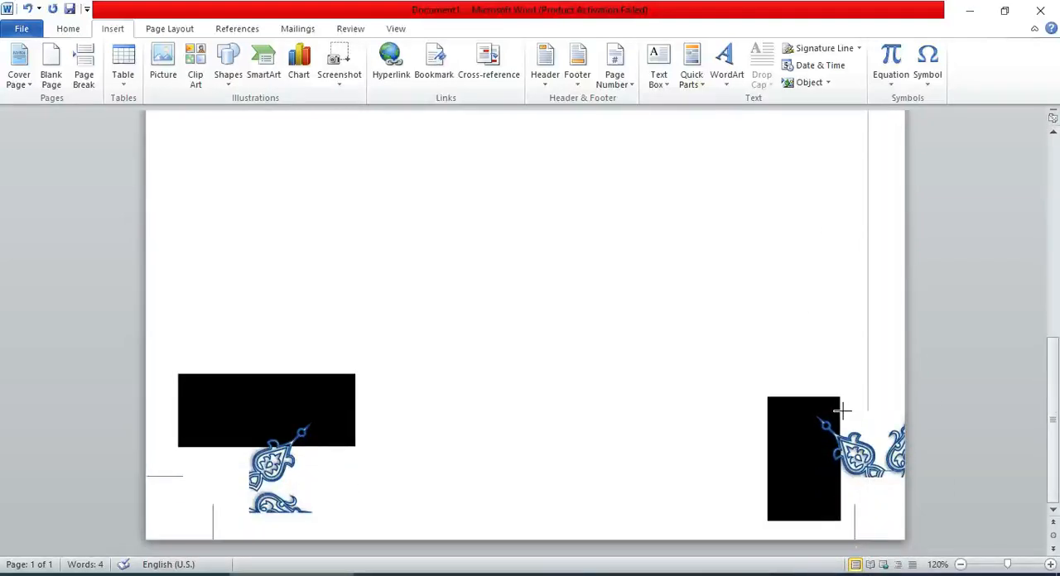
left_click_drag(843, 410, 842, 414)
mouse_move(1052, 267)
left_mouse_down()
mouse_move(1, 435)
mouse_move(1, 424)
mouse_move(1, 486)
left_mouse_up()
Draw a line about 5.7" long between the bottom ornaments and one about 8.17" long between the left ornaments.
left_click(29, 50)
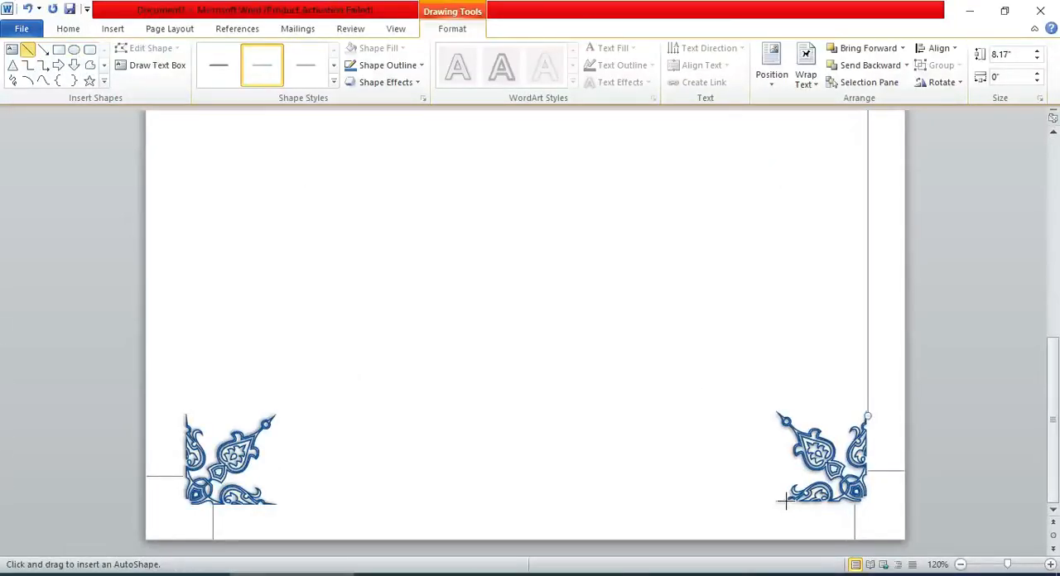
left_click_drag(785, 500, 274, 507)
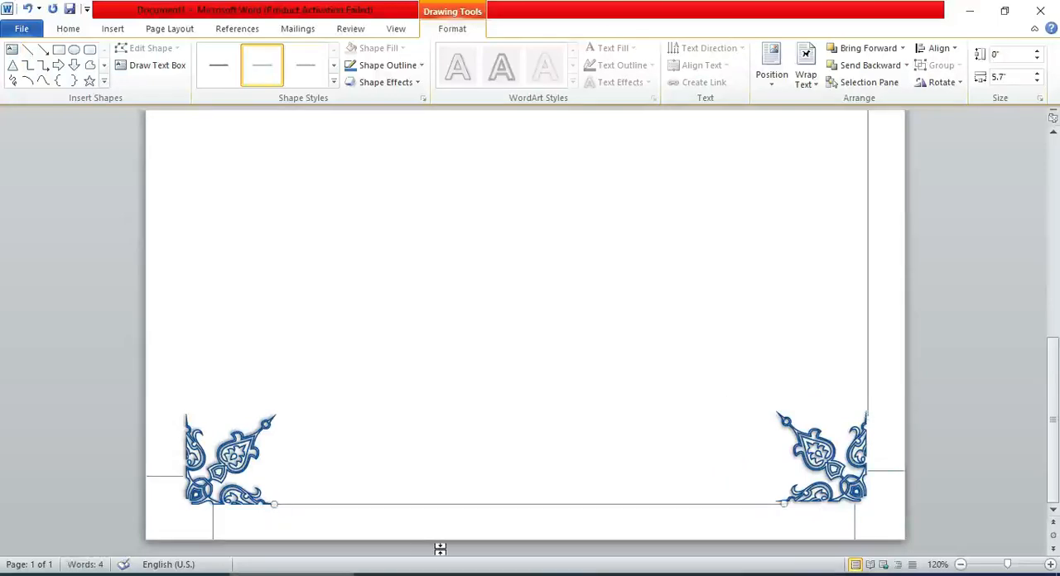
left_click(29, 53)
mouse_move(185, 411)
left_mouse_down()
mouse_move(182, 175)
mouse_move(215, 12)
mouse_move(218, 190)
mouse_move(202, 15)
left_mouse_up()
left_click_drag(202, 143, 272, 175)
left_click_drag(245, 251, 243, 253)
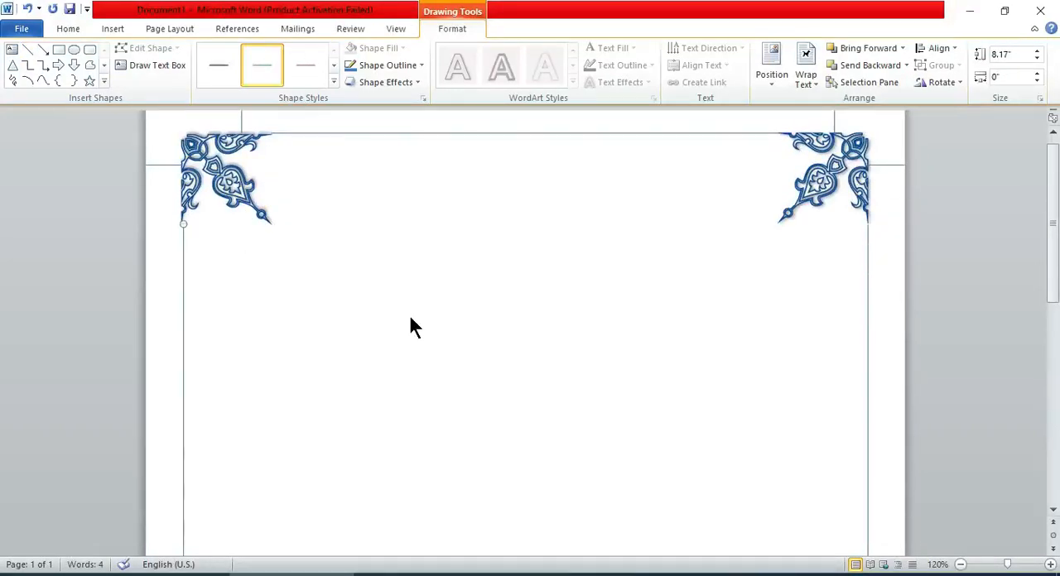
left_click_drag(1054, 236, 1054, 194)
left_click(496, 363)
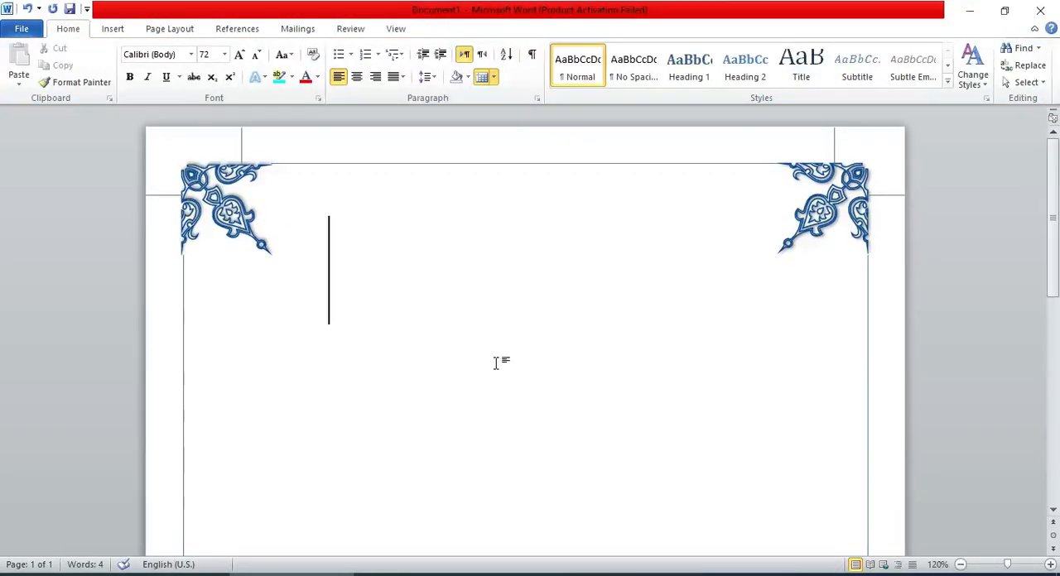
Delete the vertical and horizontal guide lines at the page's top-right corner.
left_click(1053, 564)
left_click(1053, 565)
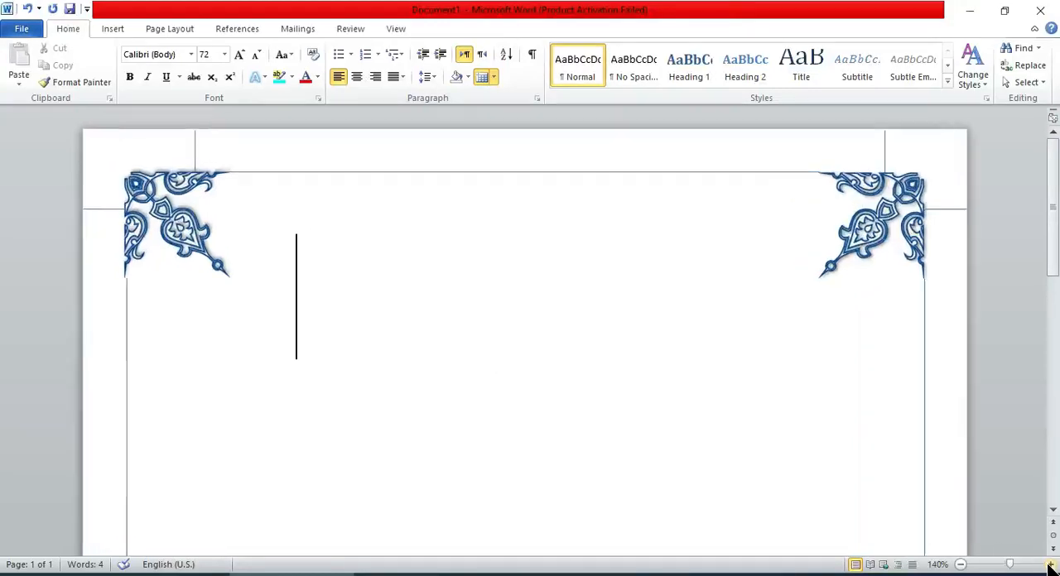
left_click(1053, 564)
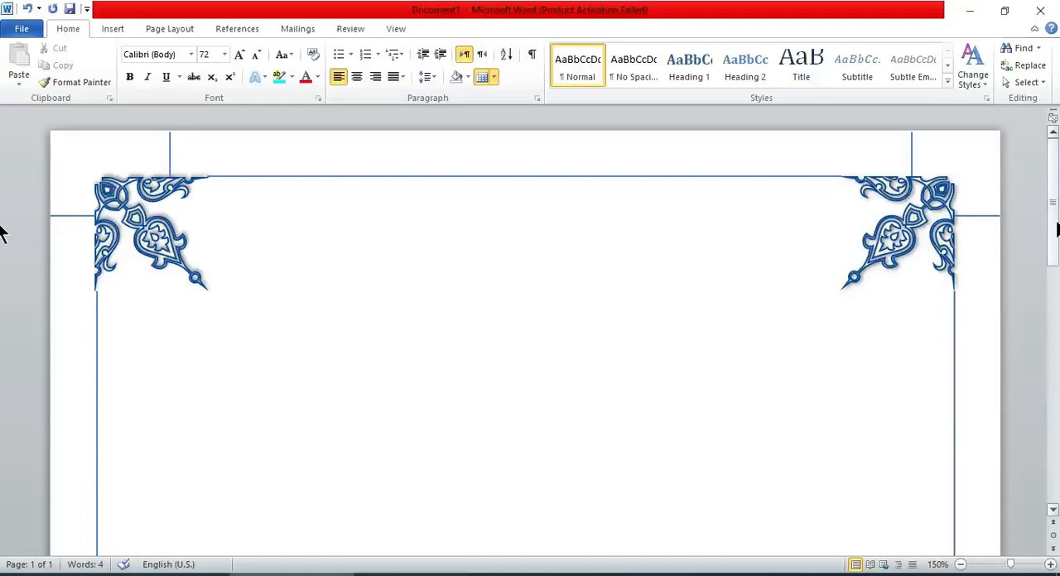
left_click_drag(1054, 229, 1005, 236)
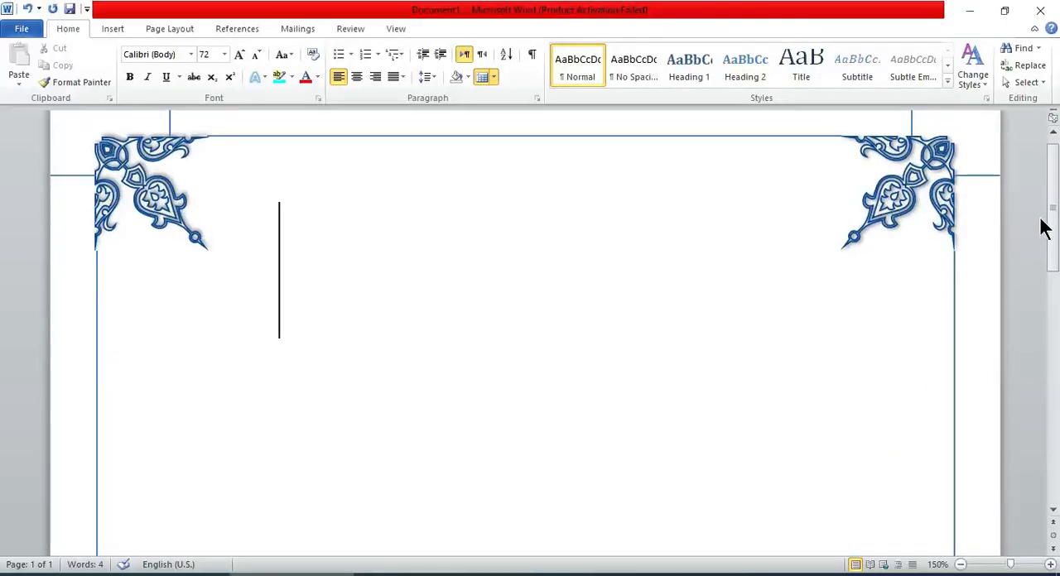
left_click_drag(1054, 207, 894, 172)
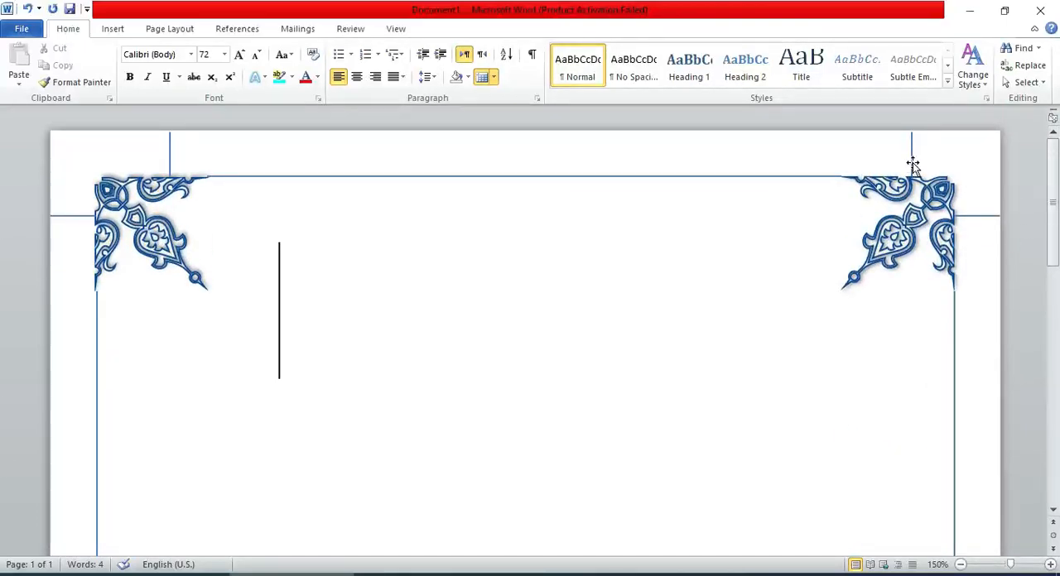
left_click(913, 164)
key("Delete")
left_click(991, 217)
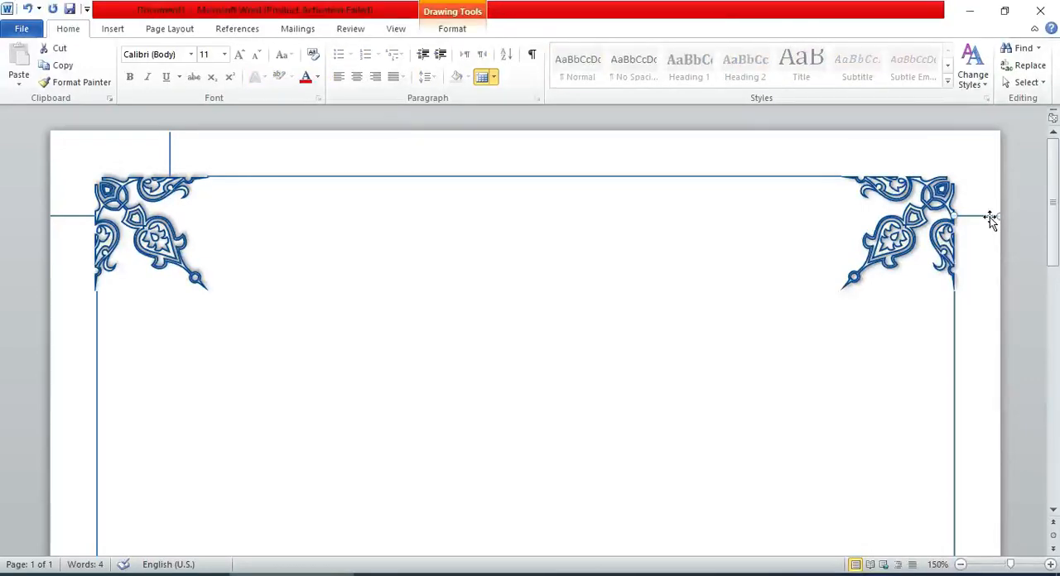
key("Delete")
Delete the vertical and horizontal guide lines at the page's top-left corner.
left_click(170, 162)
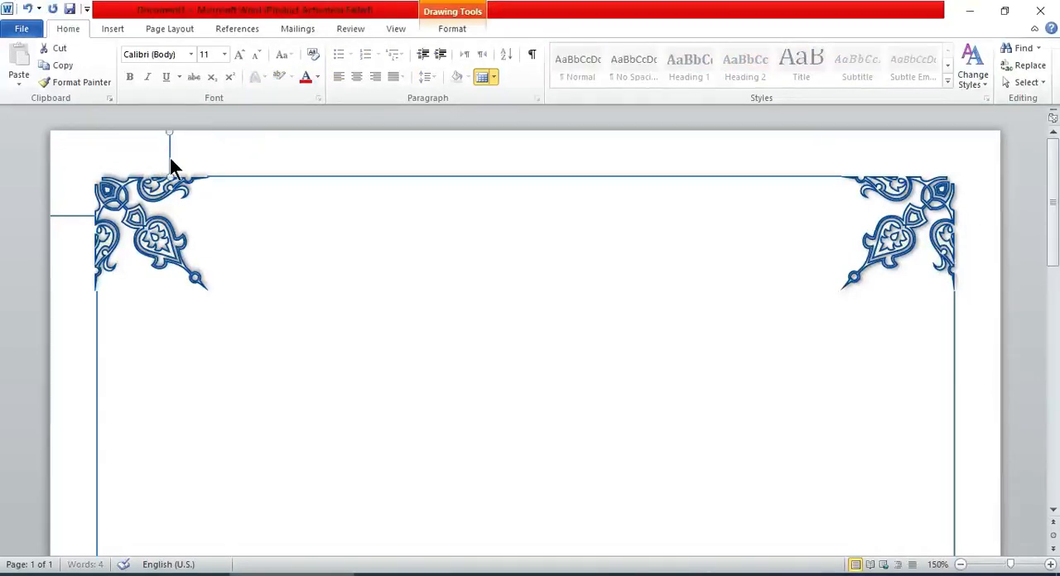
key("Delete")
left_click(55, 218)
left_click(54, 219)
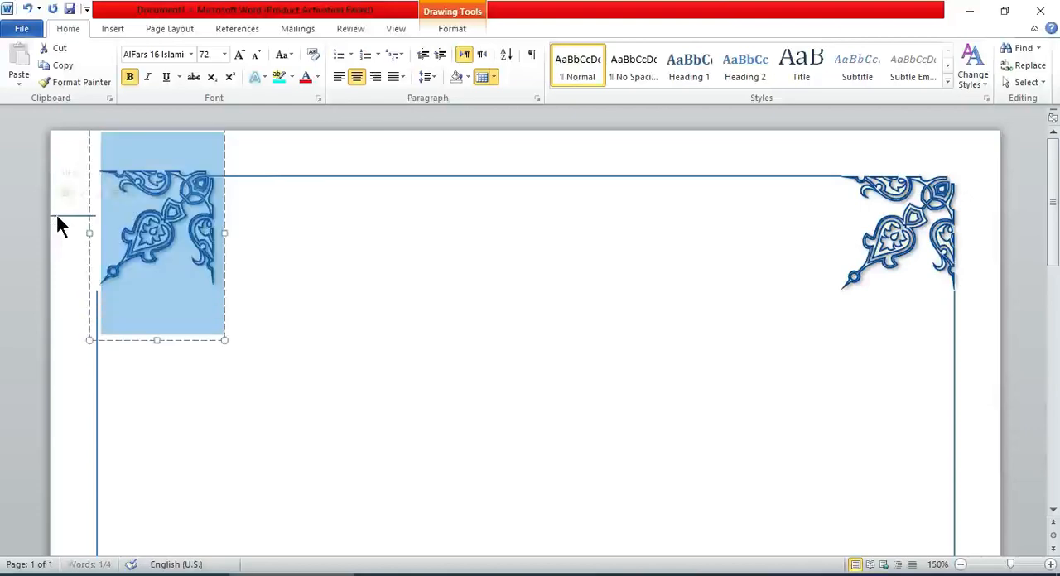
left_click(58, 217)
key("Delete")
Delete the horizontal and vertical guide lines at the page's bottom-left corner.
scroll(55, 222, "down", 9)
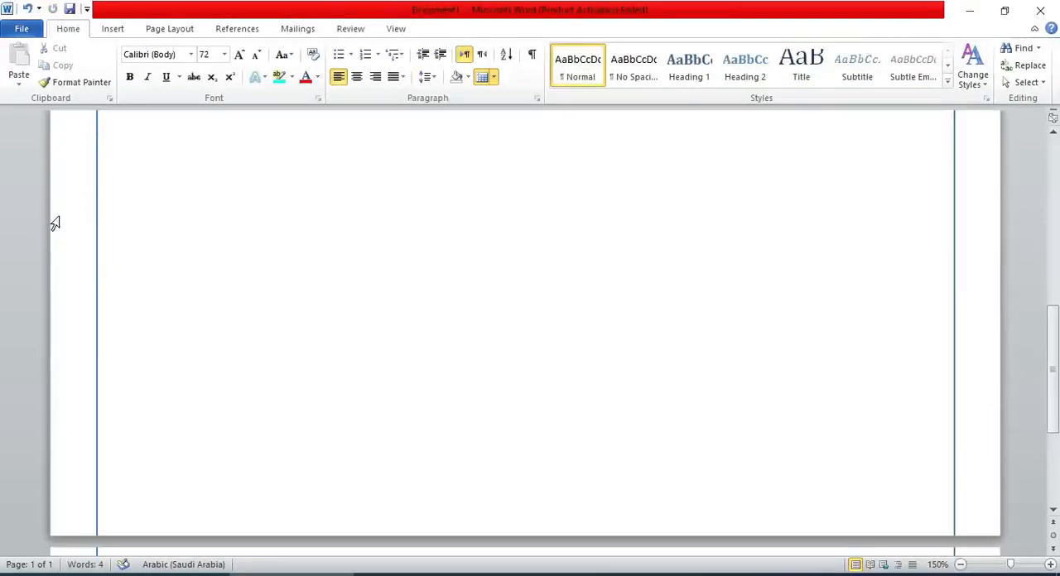
left_click(75, 457)
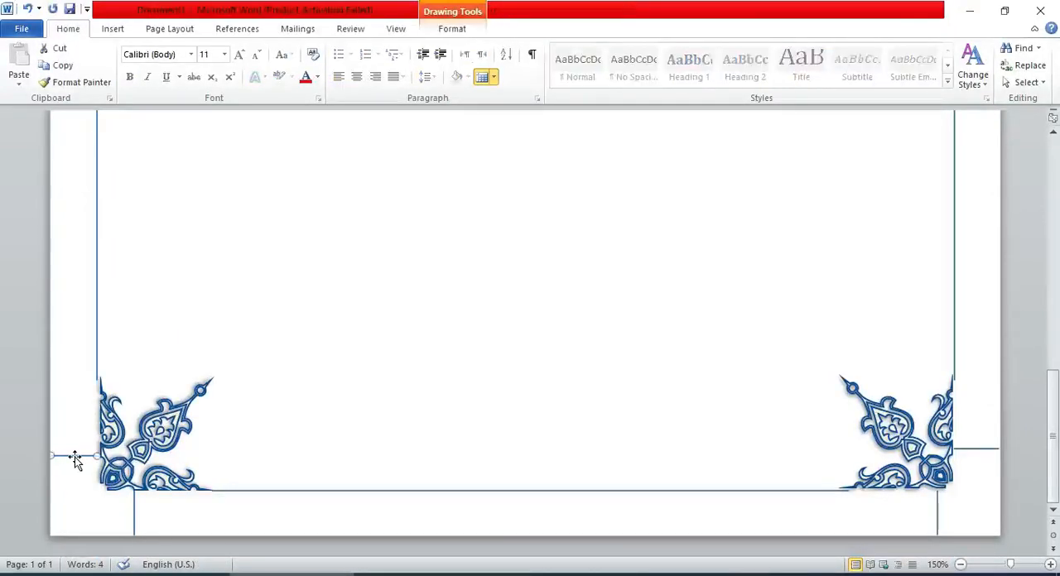
key("Delete")
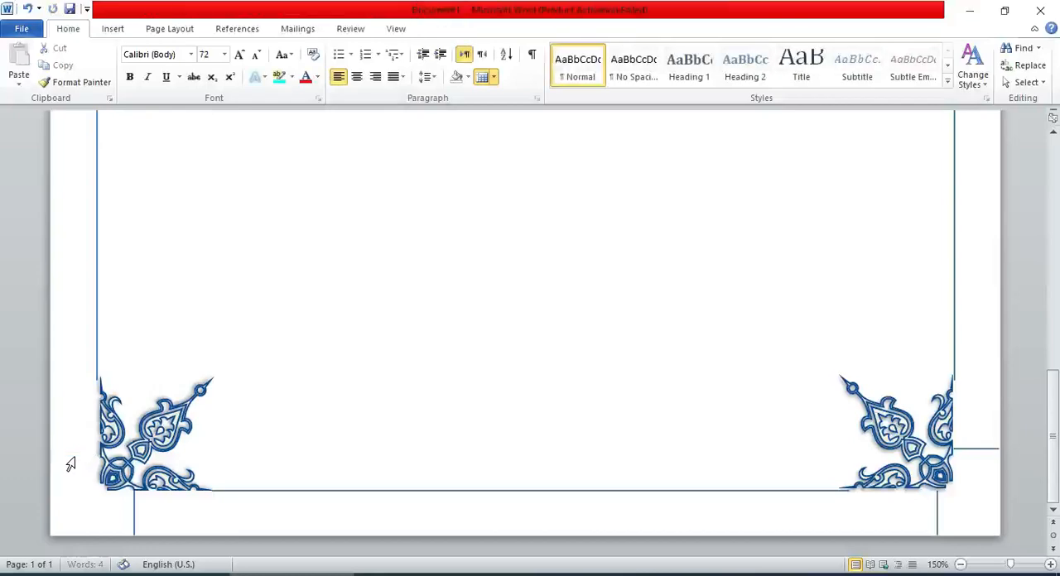
left_click(135, 526)
key("Delete")
Nudge the bottom-left ornament slightly left so its outer edge lines up with the left border line.
left_click(130, 483)
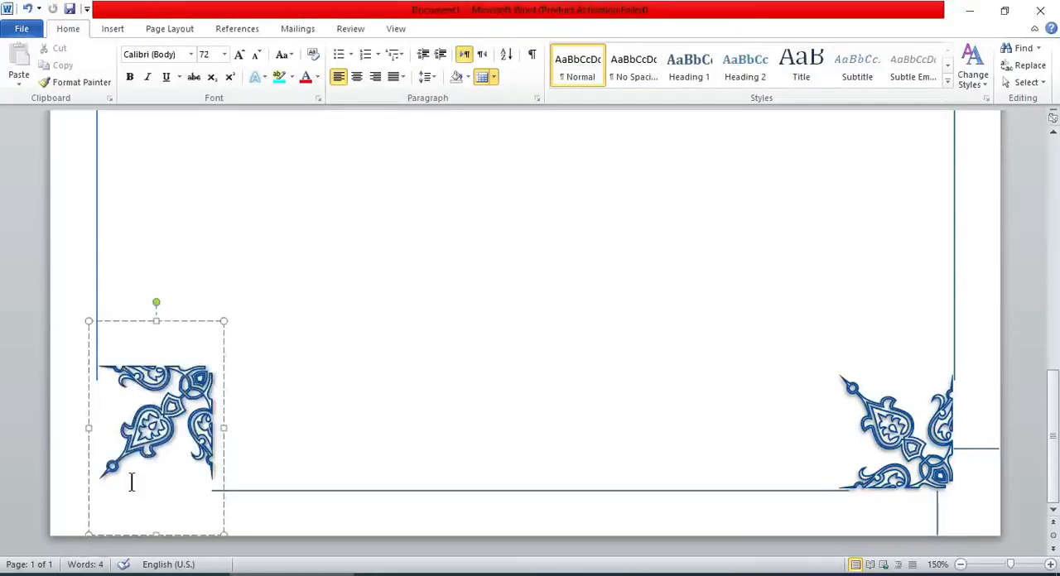
left_click(114, 323)
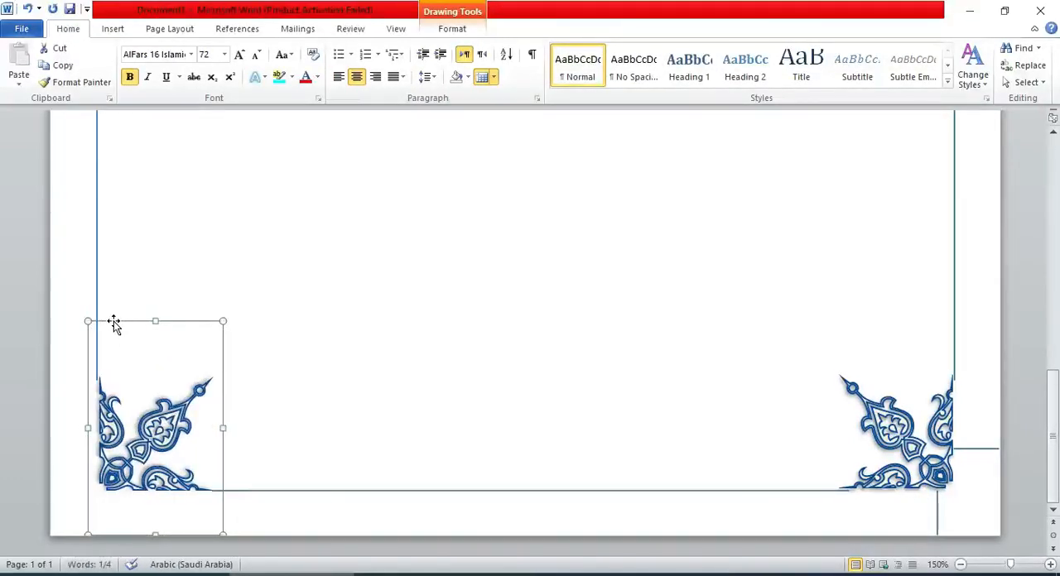
key("ctrl+Left")
key("ctrl+Left")
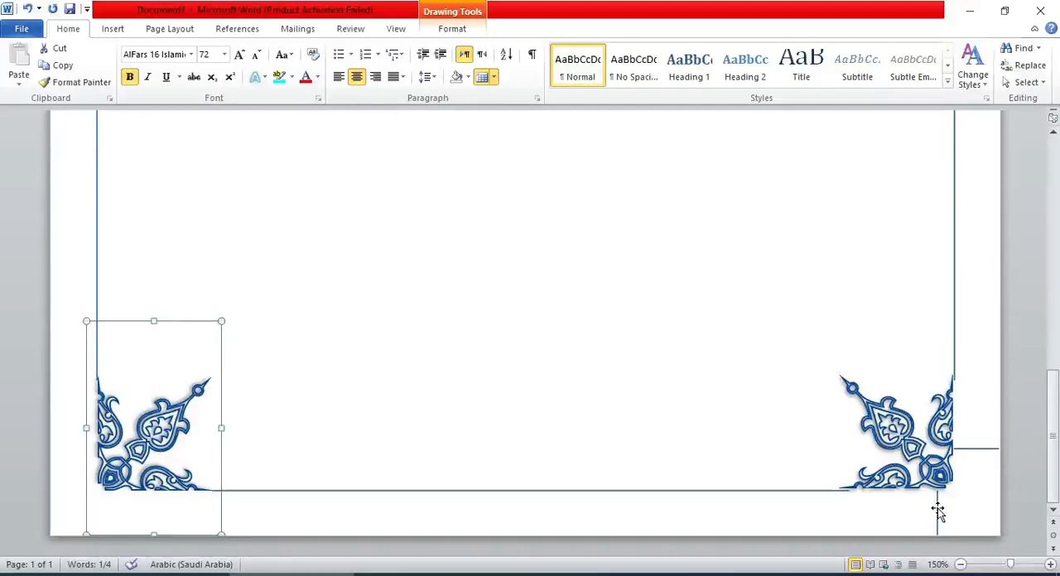
Delete the vertical guide below the bottom-right ornament and nudge that ornament right and down to meet the border lines.
left_click(938, 511)
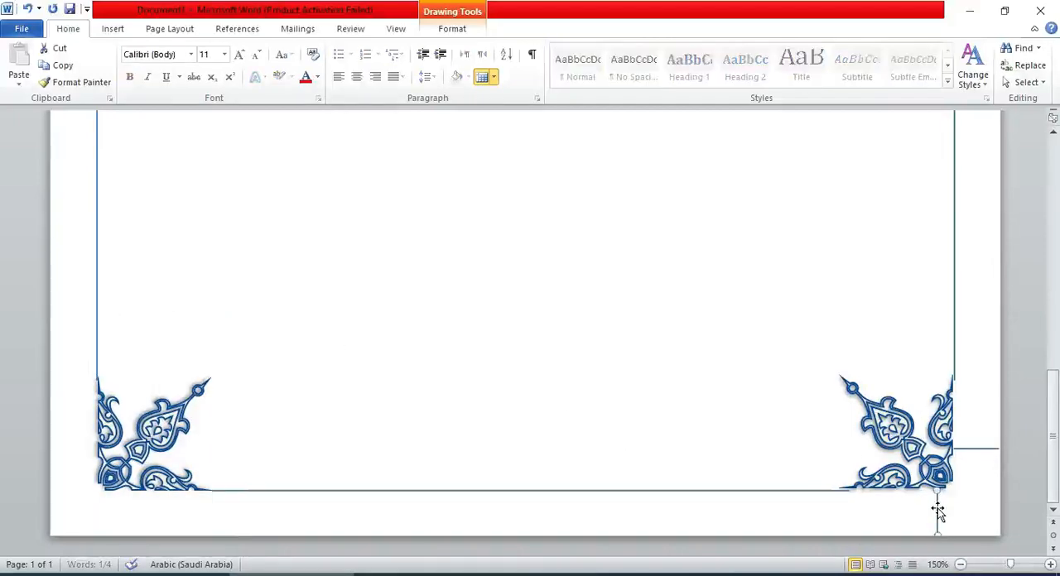
left_click(986, 448)
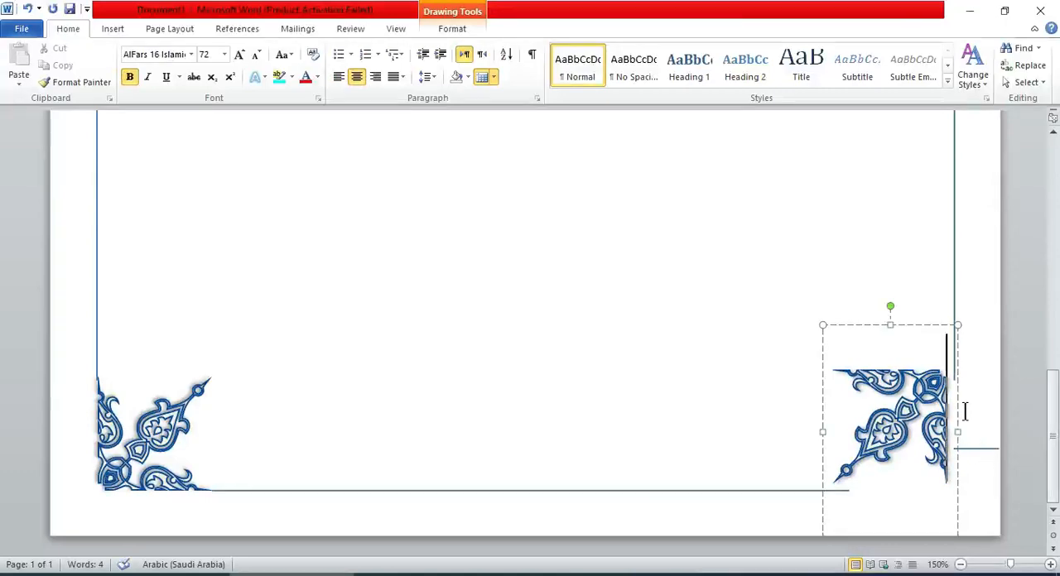
left_click(928, 325)
key("ctrl+Right")
key("ctrl+Right")
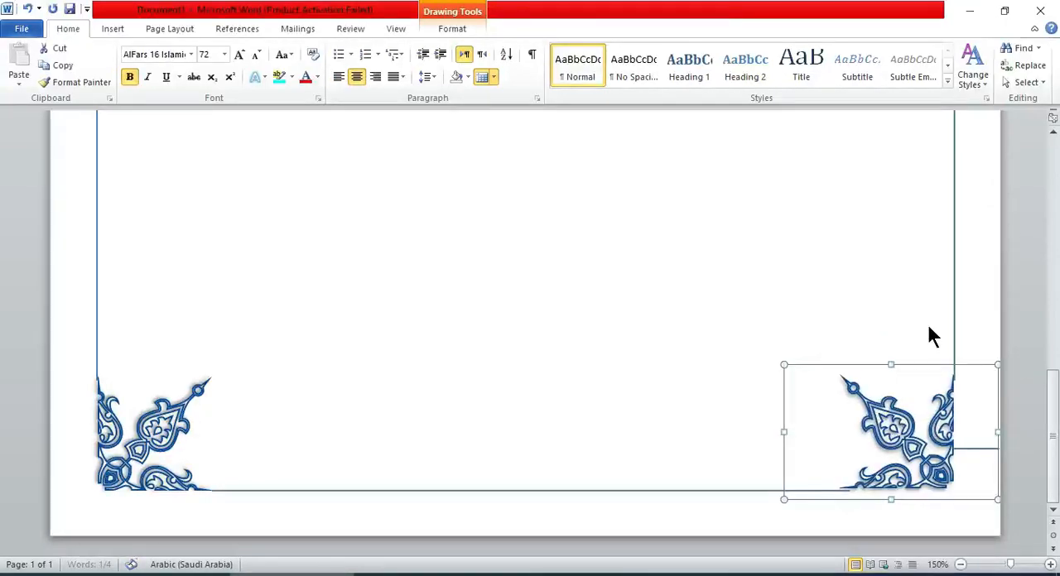
key("ctrl+Left")
key("ctrl+Down")
key("ctrl+Down")
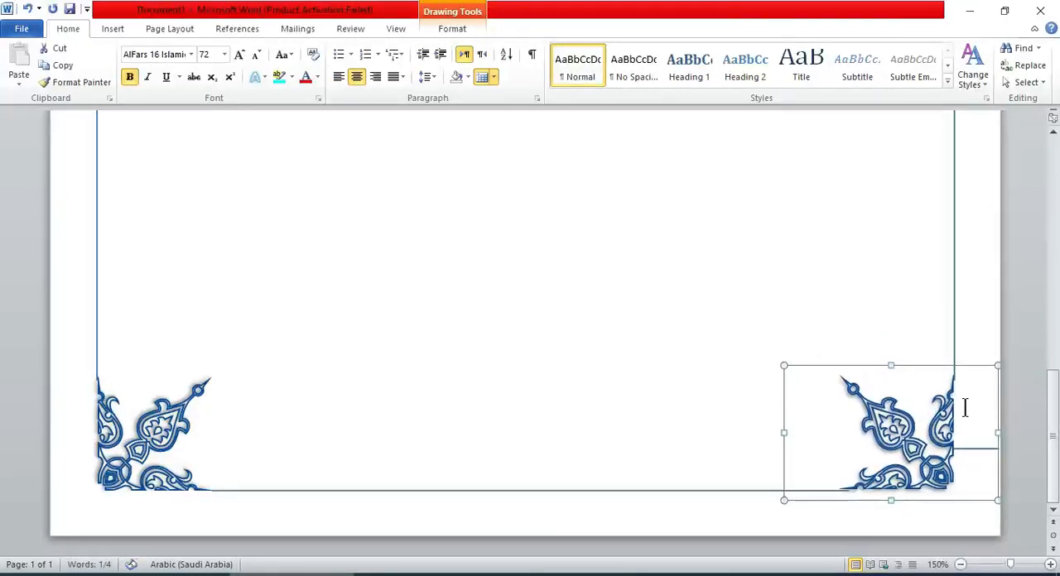
Delete the horizontal guide line beside the bottom-right ornament.
left_click(984, 449)
left_click_drag(1054, 429, 1037, 175)
left_click(961, 565)
left_click(961, 565)
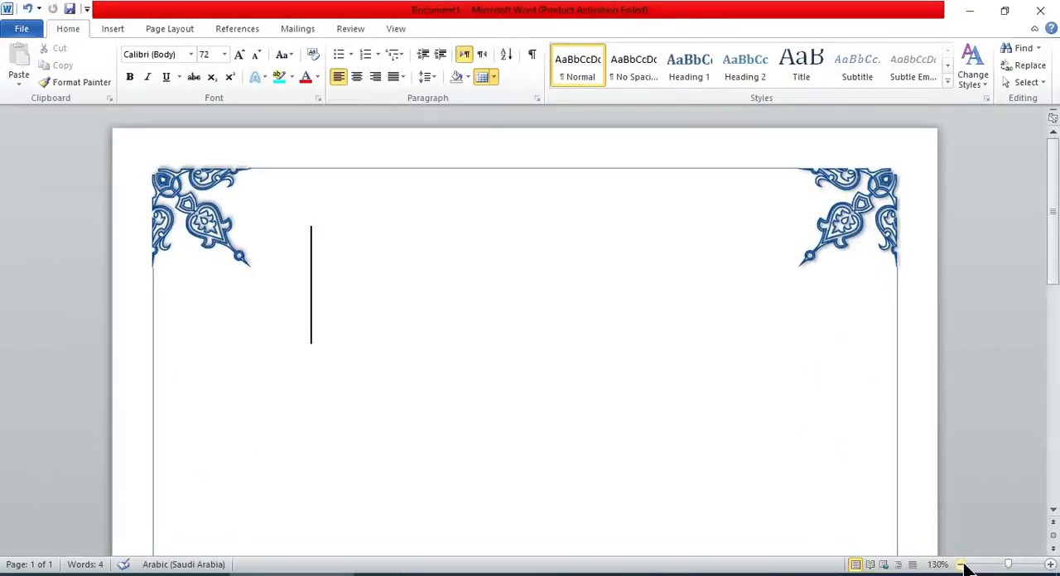
left_click(960, 565)
left_click(961, 564)
left_click(961, 565)
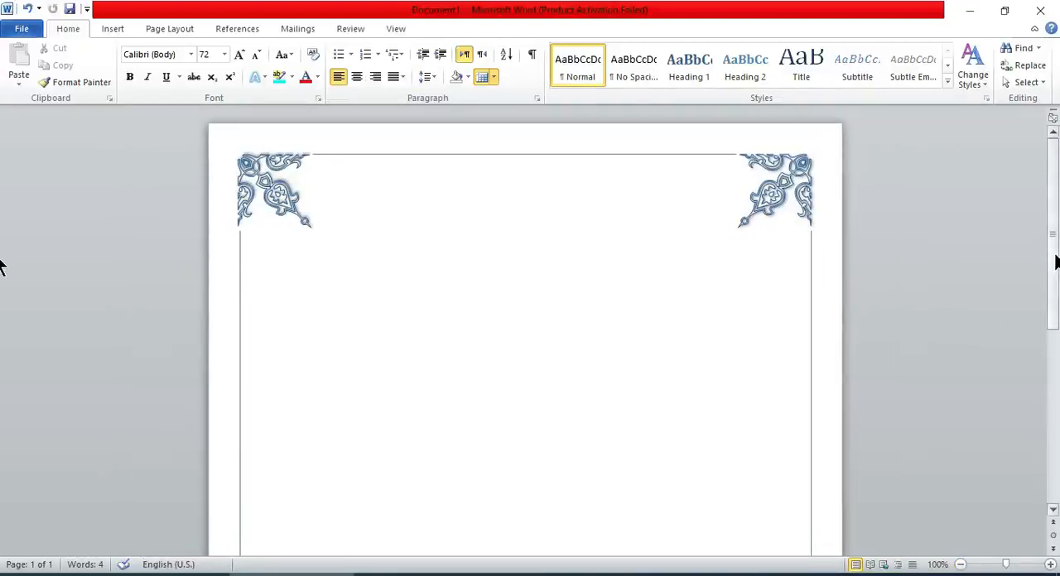
left_click_drag(1056, 263, 1015, 229)
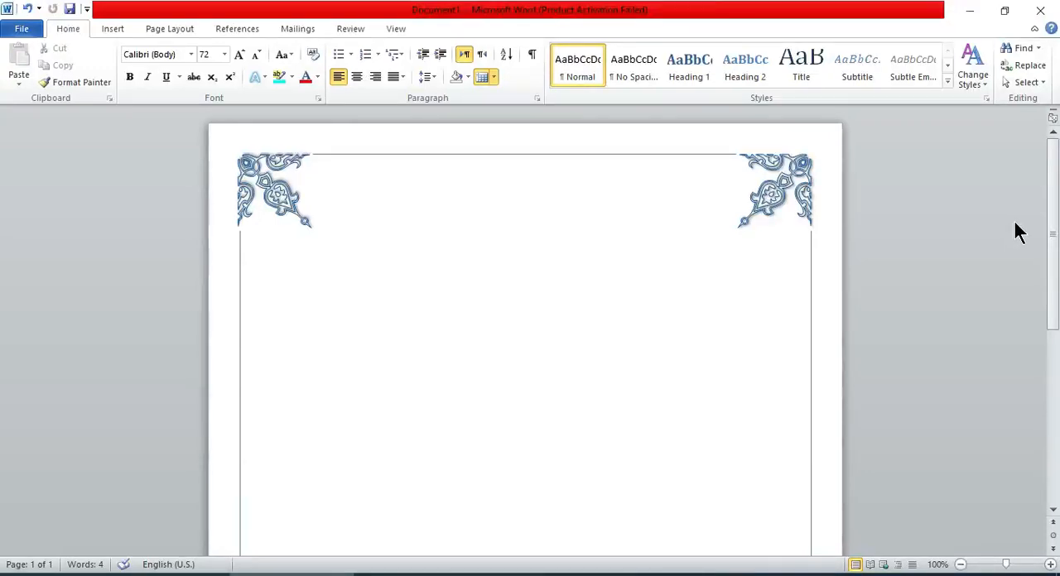
Insert the outlined eight-pointed star symbol, character code 002C, from the AlFars 16 Islamic Symbols font.
left_click(169, 28)
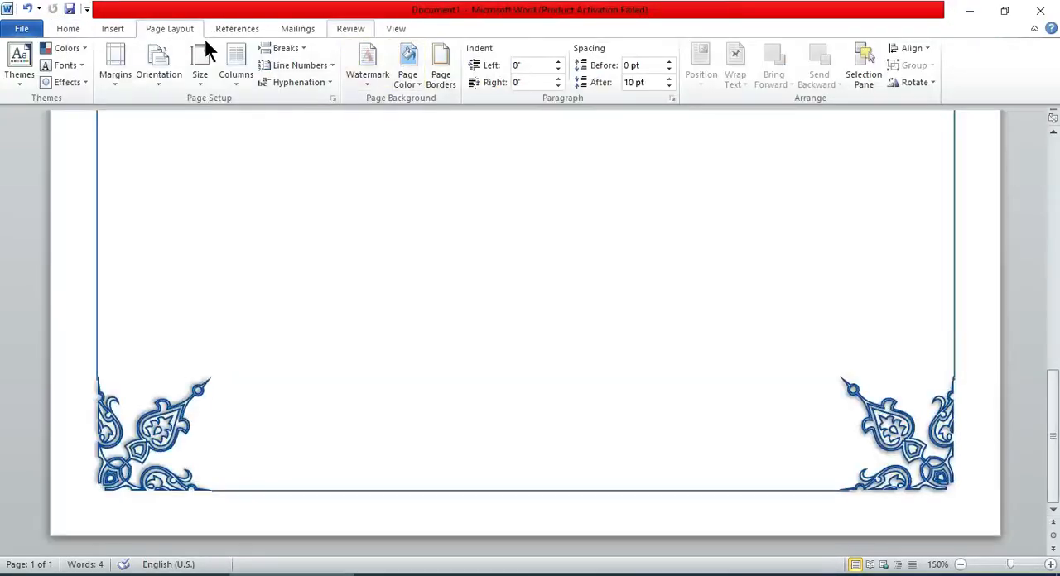
left_click(114, 32)
left_click(925, 75)
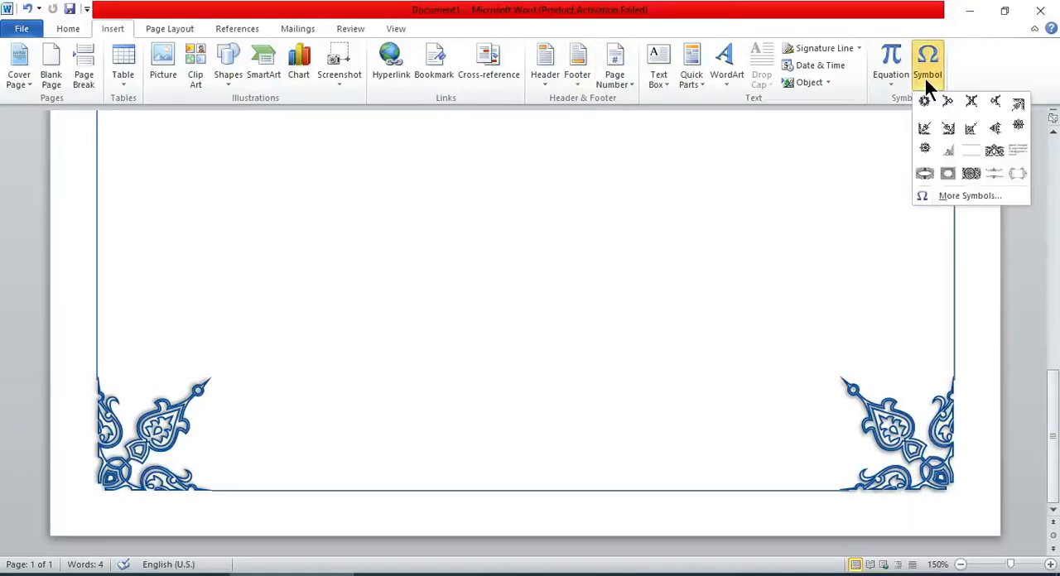
left_click(978, 202)
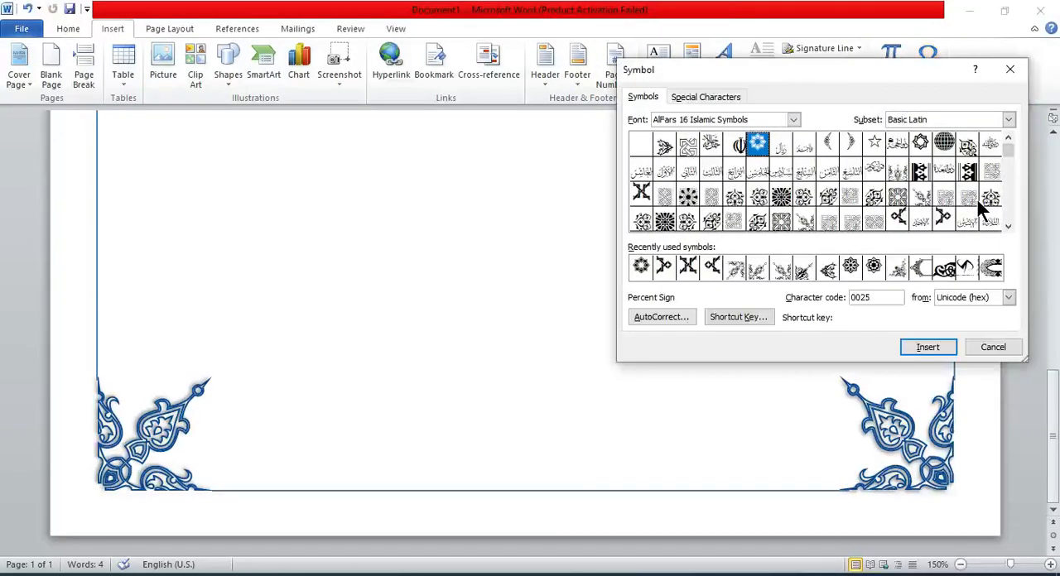
left_click(921, 147)
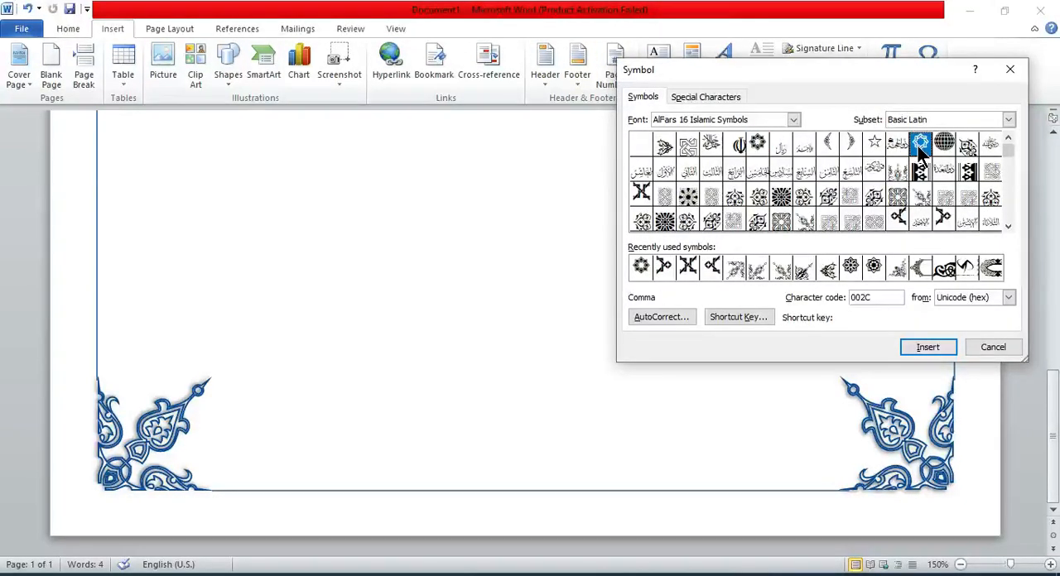
left_click(914, 346)
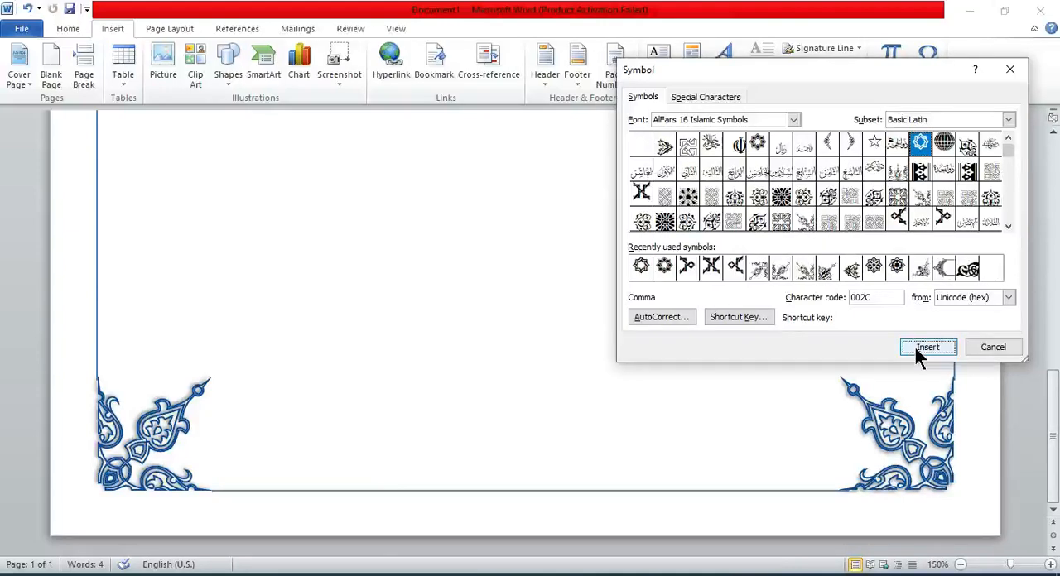
left_click(988, 349)
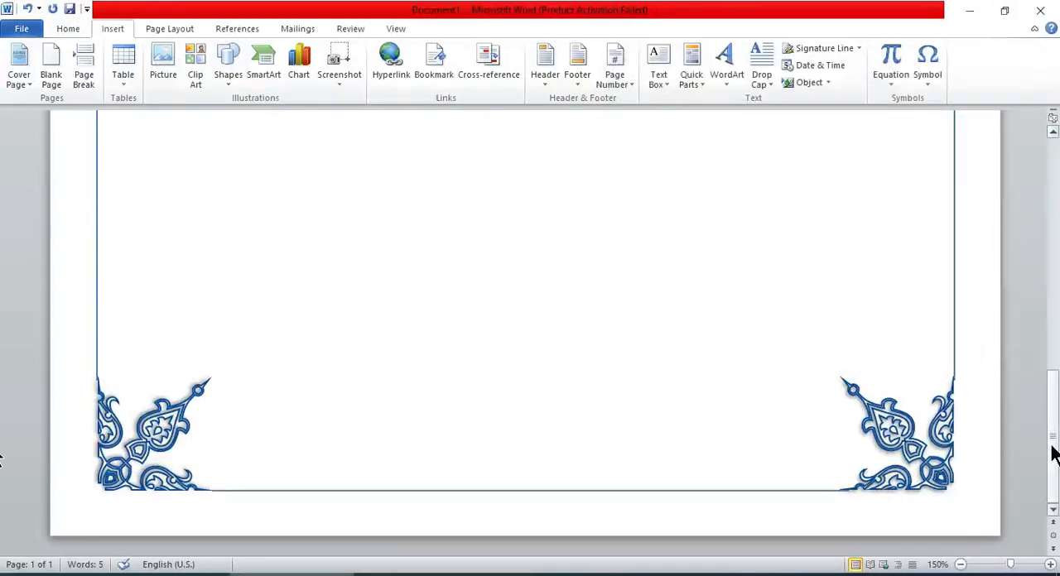
left_click_drag(1050, 449, 1019, 217)
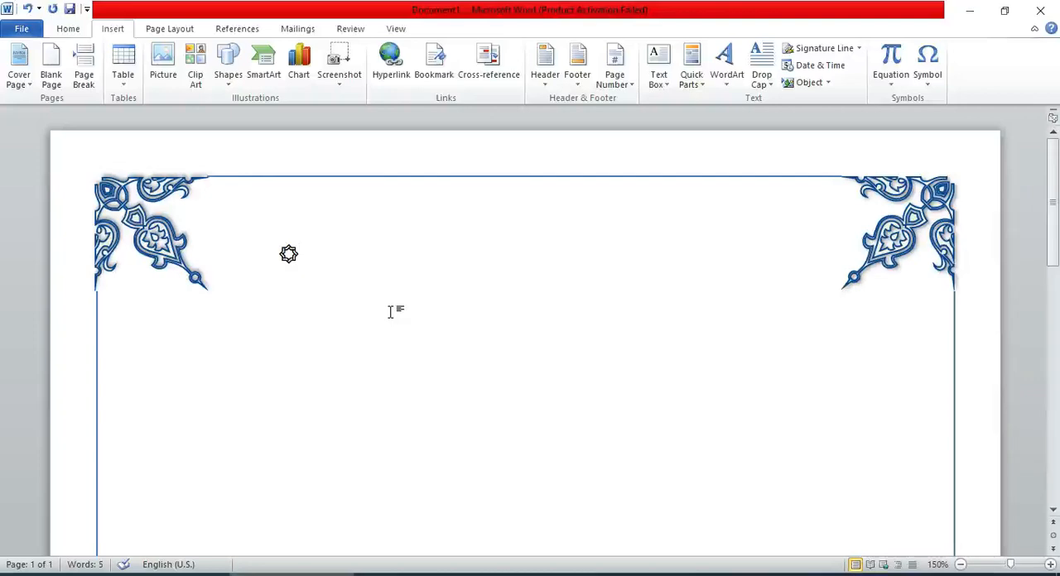
Convert the inserted star symbol to WordArt in the style Fill - Tan, Text 2, Outline - Background 2.
key("ctrl+a")
key("Right")
key("ctrl+a")
key("Right")
double_click(288, 253)
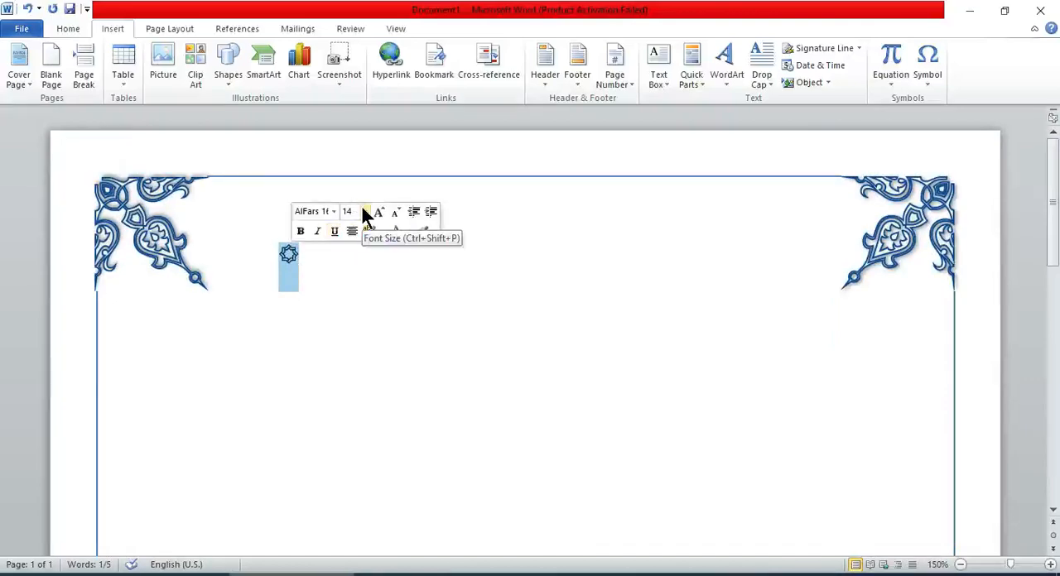
left_click(729, 69)
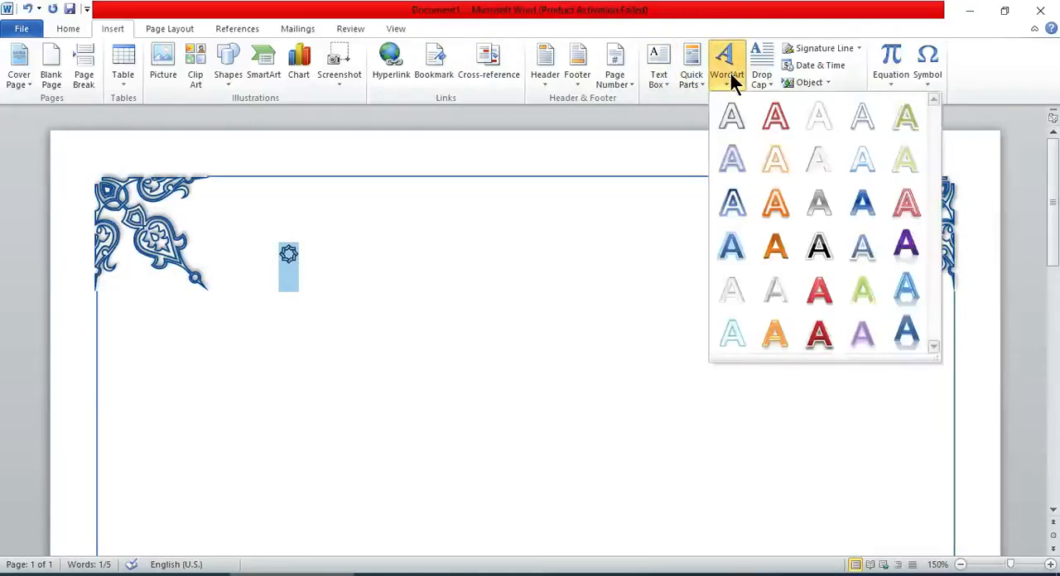
left_click(729, 119)
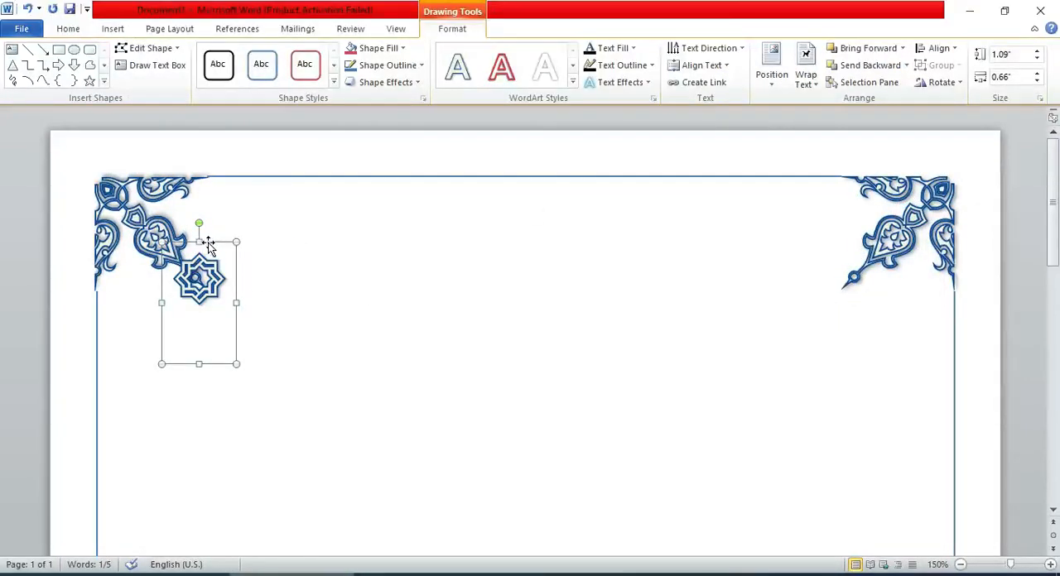
Move the star WordArt from the top of the page down beside the bottom-left corner ornament.
left_click_drag(208, 242, 212, 522)
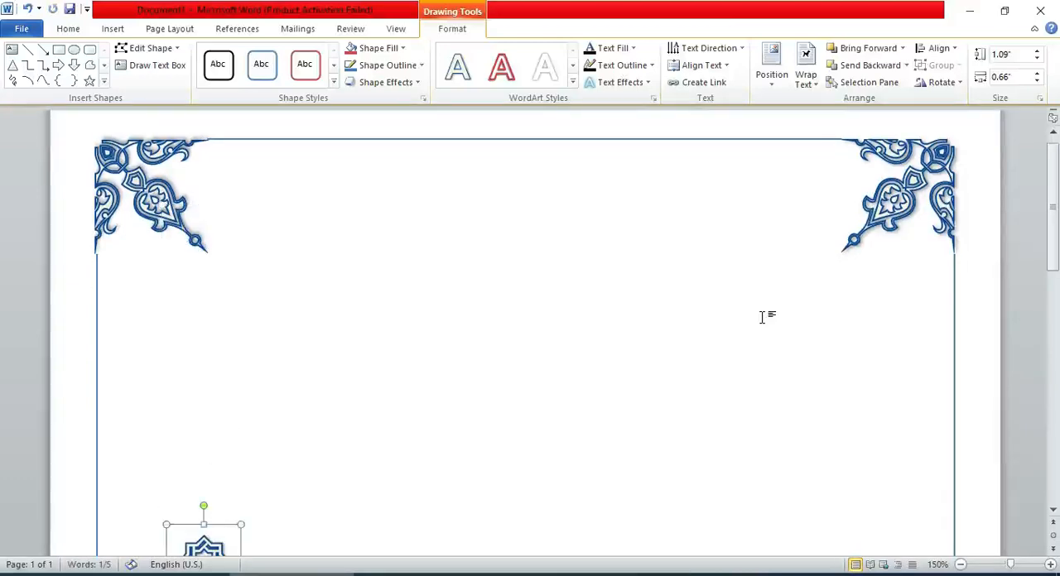
scroll(764, 315, "down", 5)
left_click(767, 317)
left_click(216, 146)
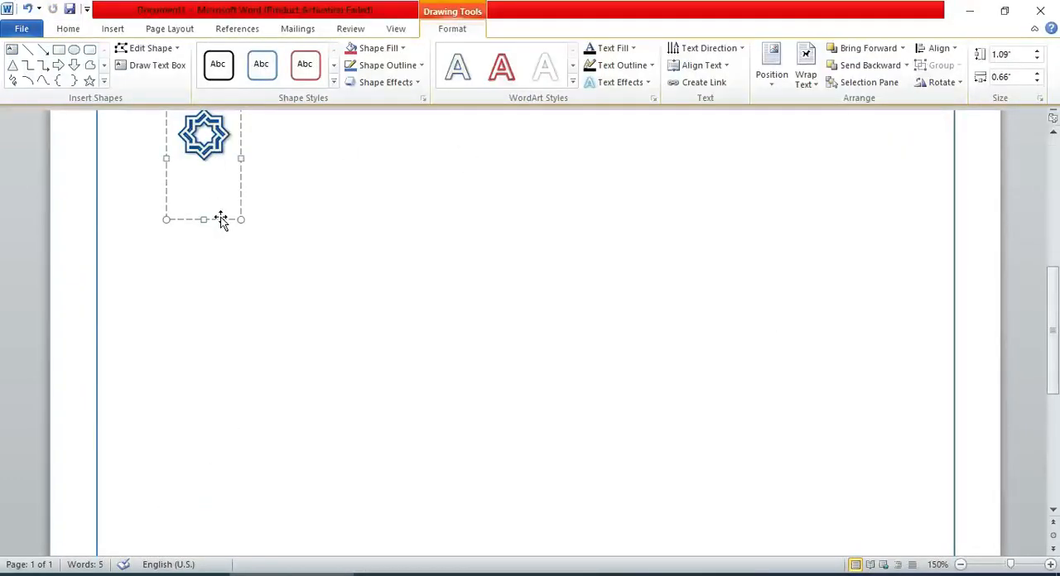
left_click_drag(221, 220, 308, 535)
scroll(0, 331, "down", 1)
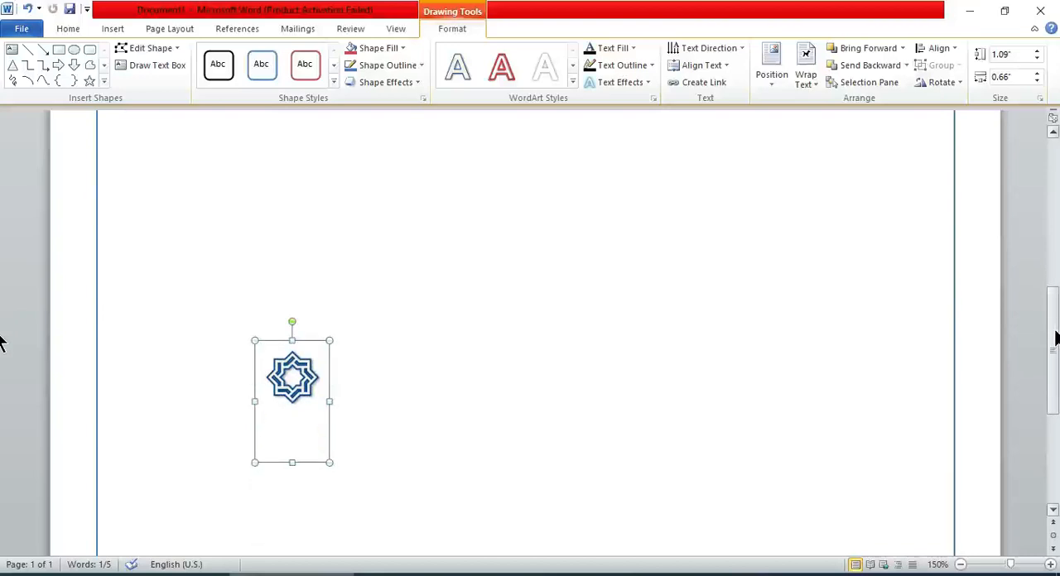
scroll(1056, 337, "down", 3)
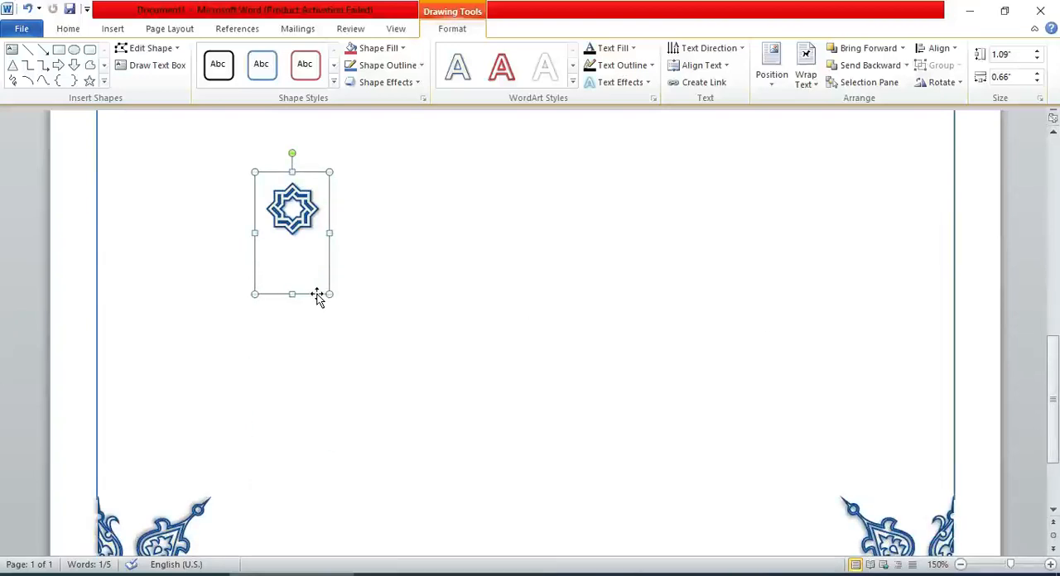
left_click_drag(319, 299, 356, 530)
scroll(1054, 390, "down", 1)
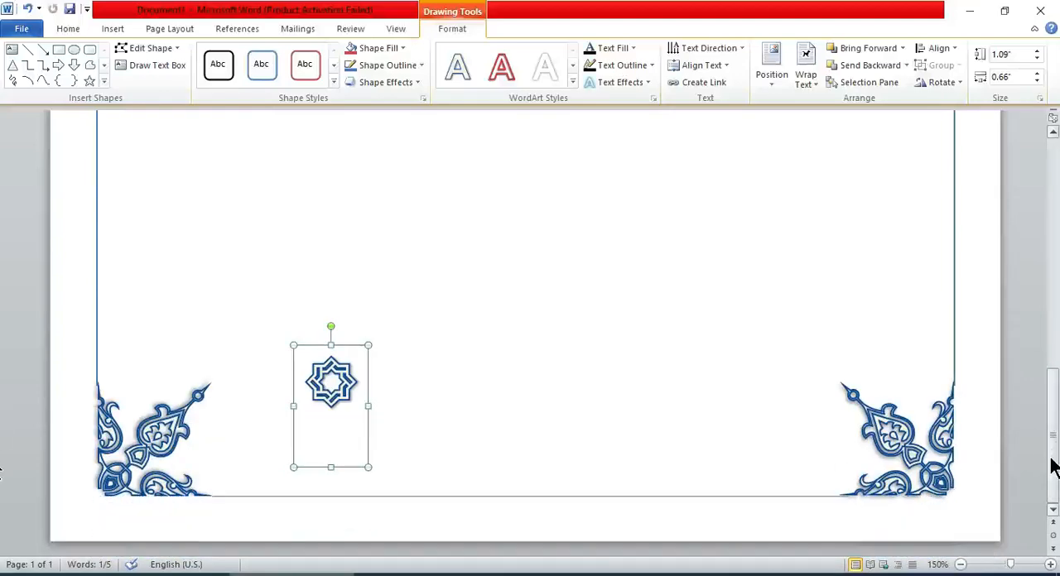
left_click_drag(344, 469, 285, 555)
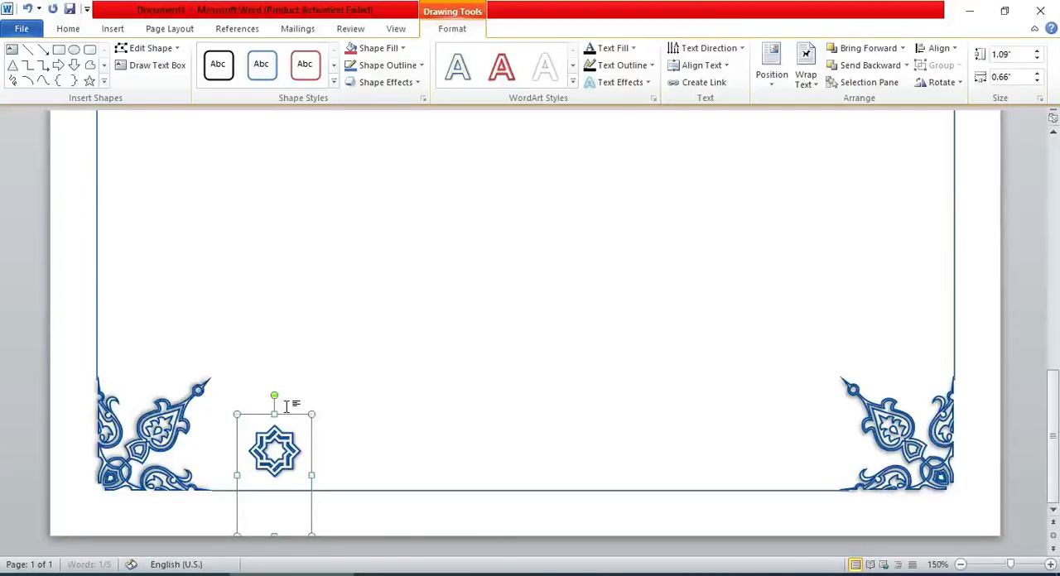
Shrink the star's frame to about 0.72" high by 0.56" wide so the star sits on the bottom border line.
left_click_drag(286, 420, 248, 463)
double_click(285, 447)
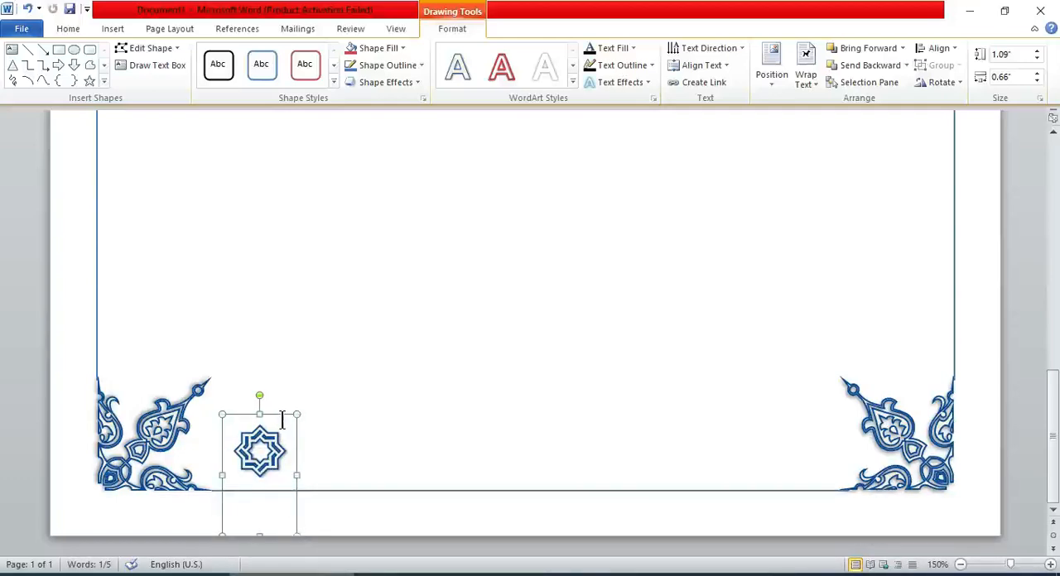
left_click_drag(297, 417, 271, 446)
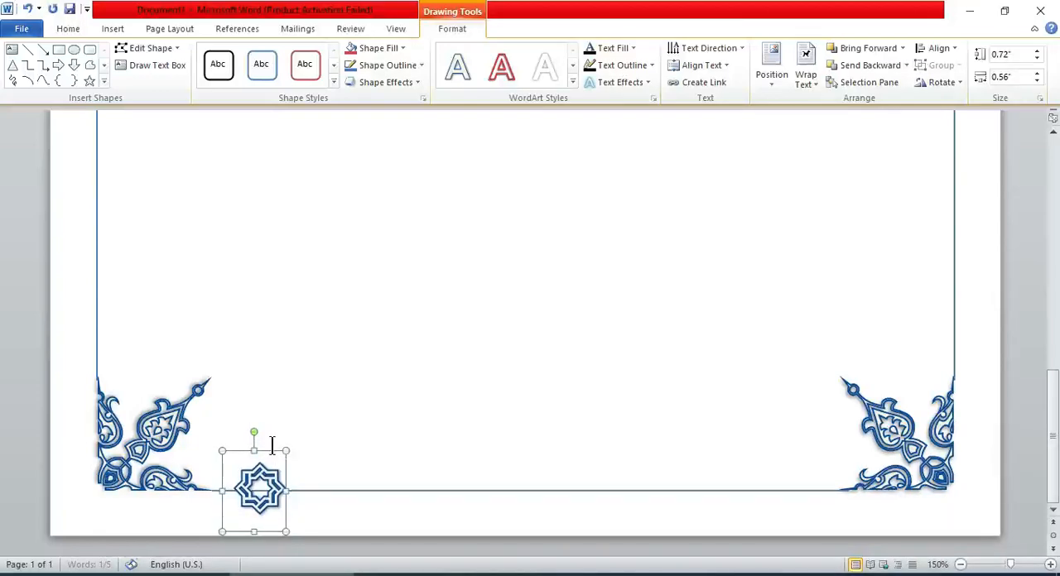
left_click(402, 442)
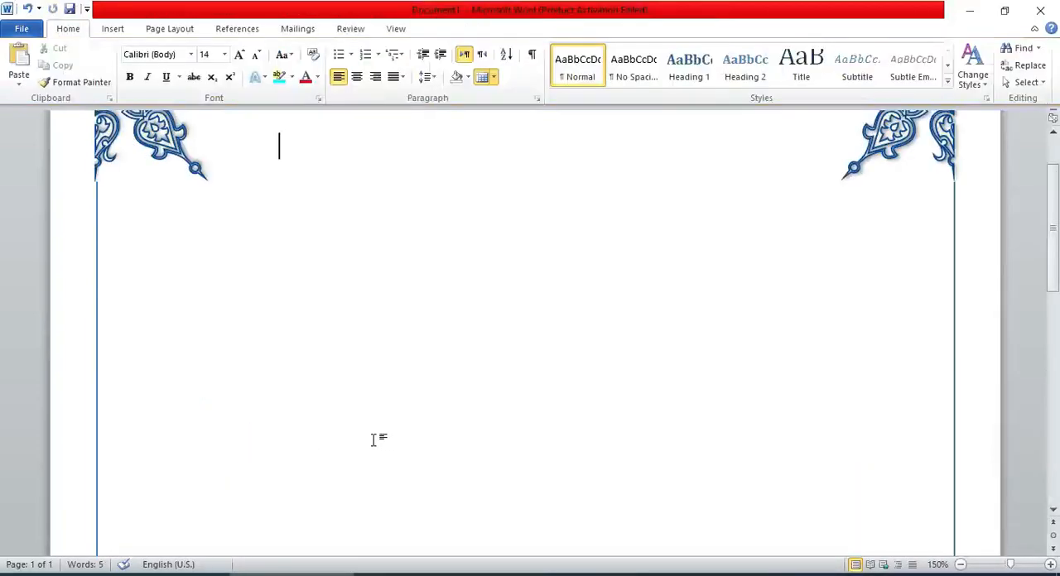
scroll(937, 227, "down", 10)
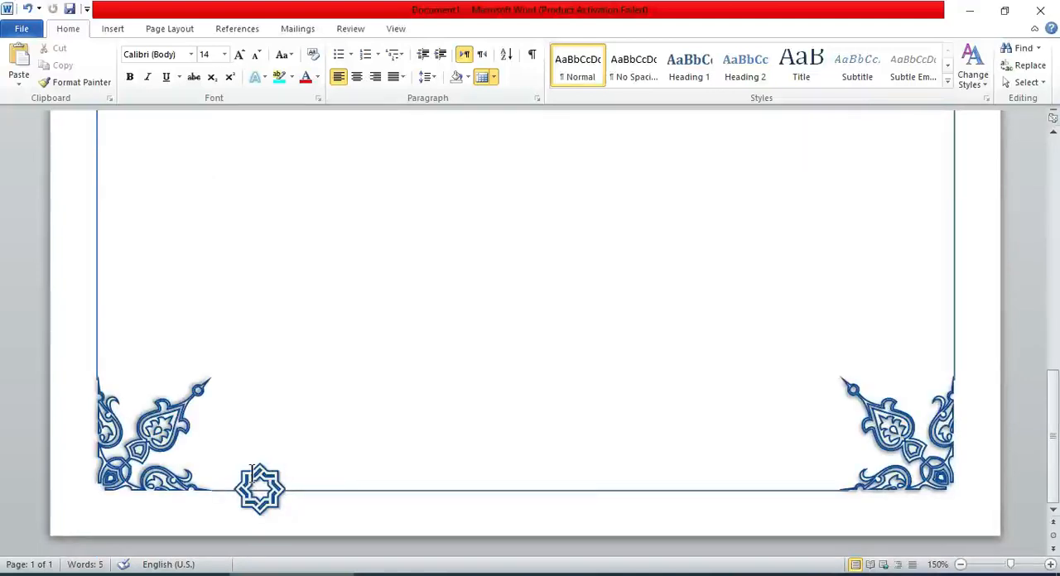
Move the star up off the bottom border line into the empty page area above it.
left_click(254, 473)
left_click_drag(270, 407, 271, 253)
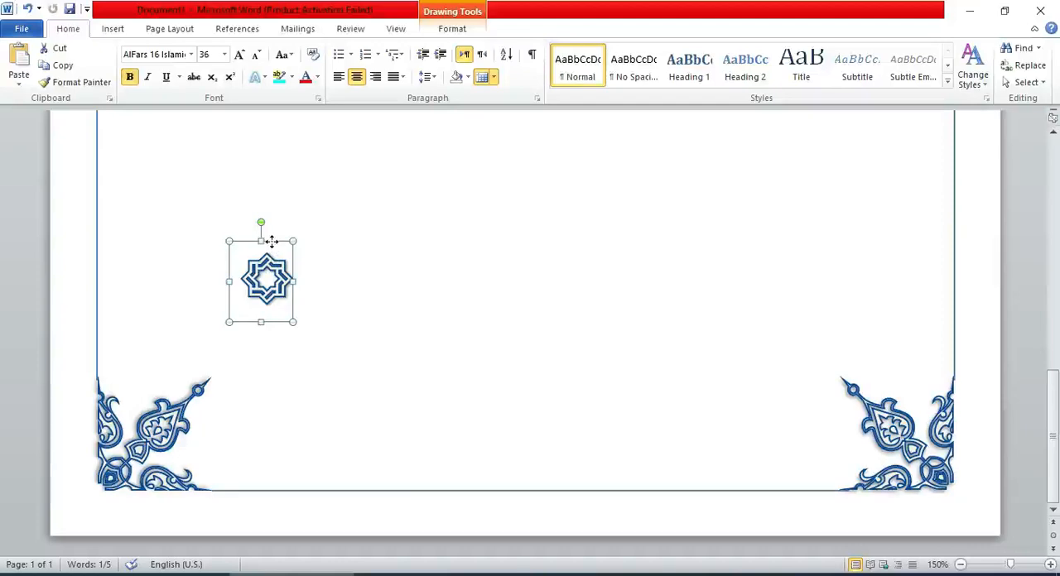
right_click(271, 241)
left_click(551, 256)
left_click(112, 30)
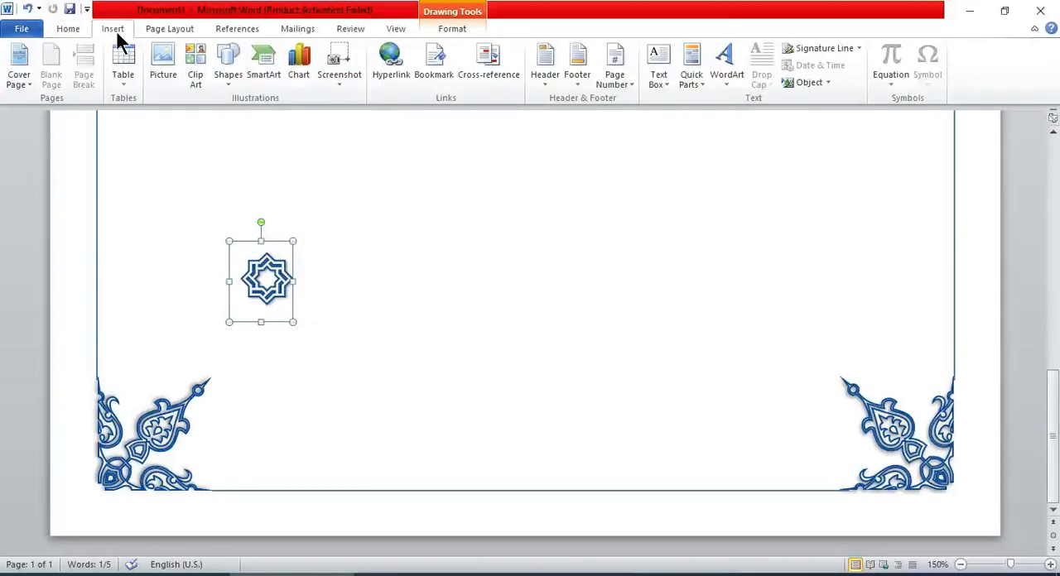
left_click(547, 66)
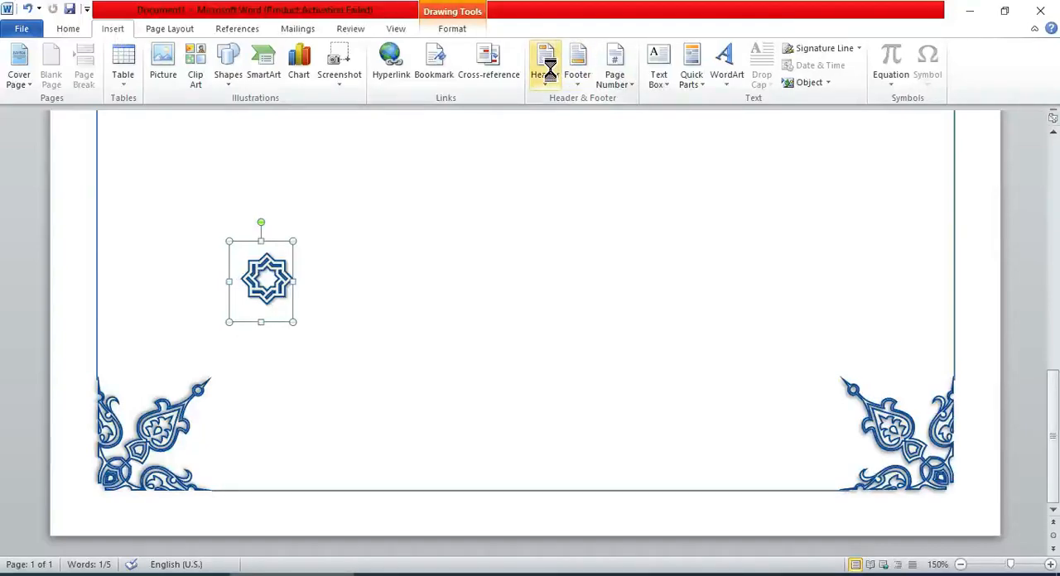
left_click(549, 68)
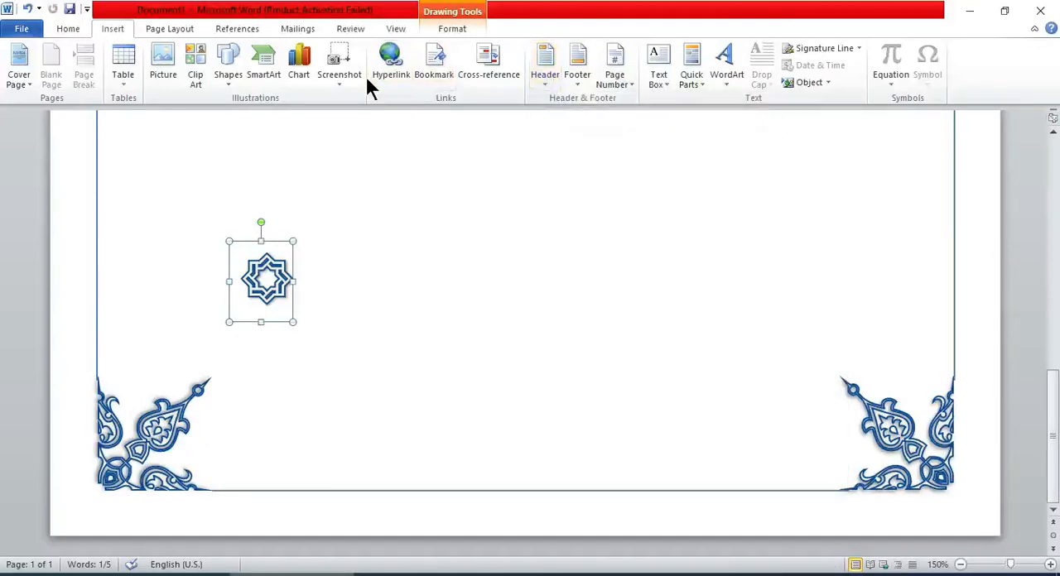
left_click(231, 61)
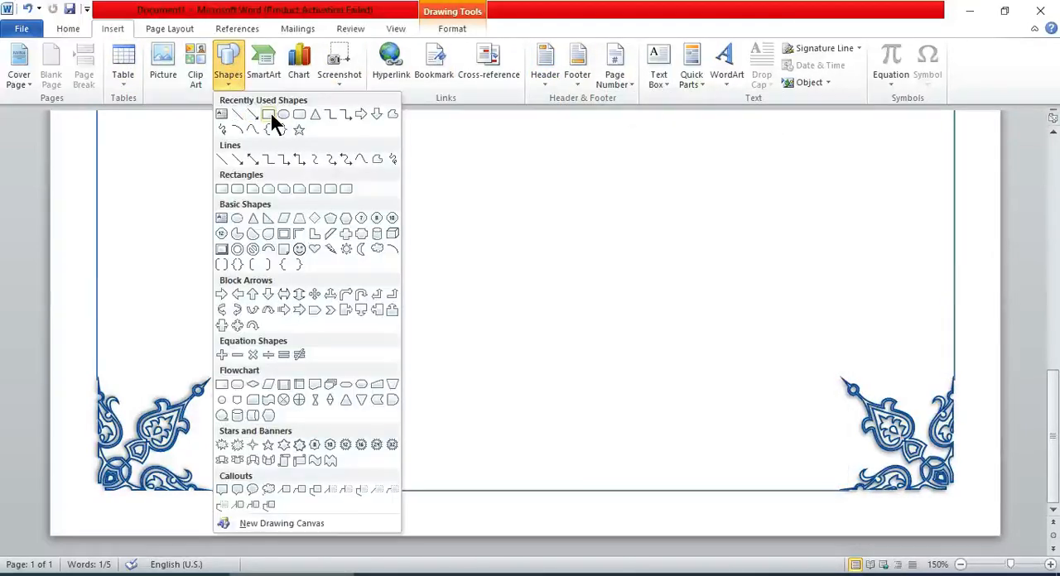
left_click(269, 111)
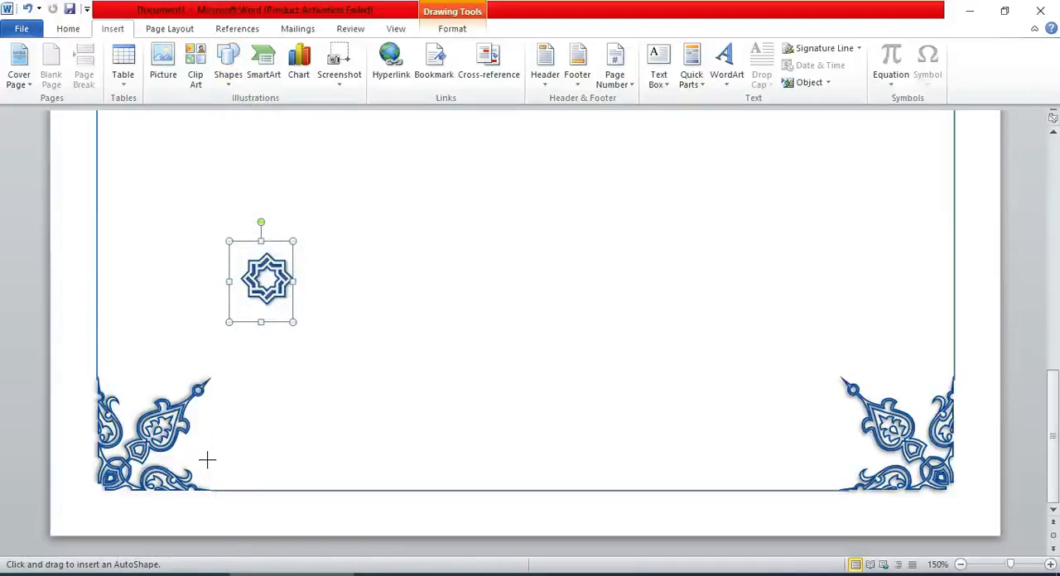
left_click_drag(207, 469, 368, 521)
key("Delete")
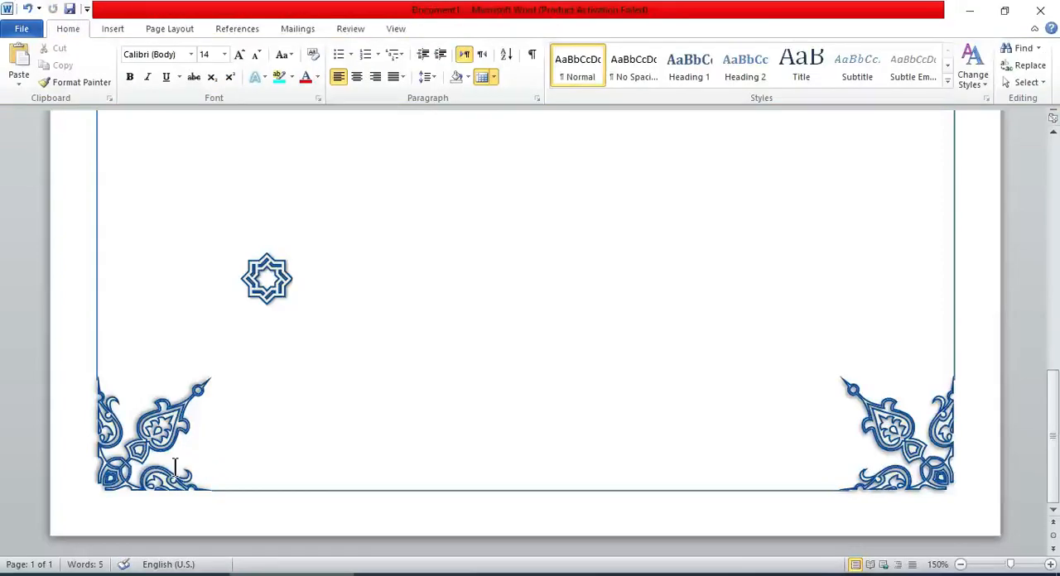
Draw a rectangle about 5.64" wide and 0.31" high over the bottom line between the corner ornaments and remove its fill.
left_click(113, 28)
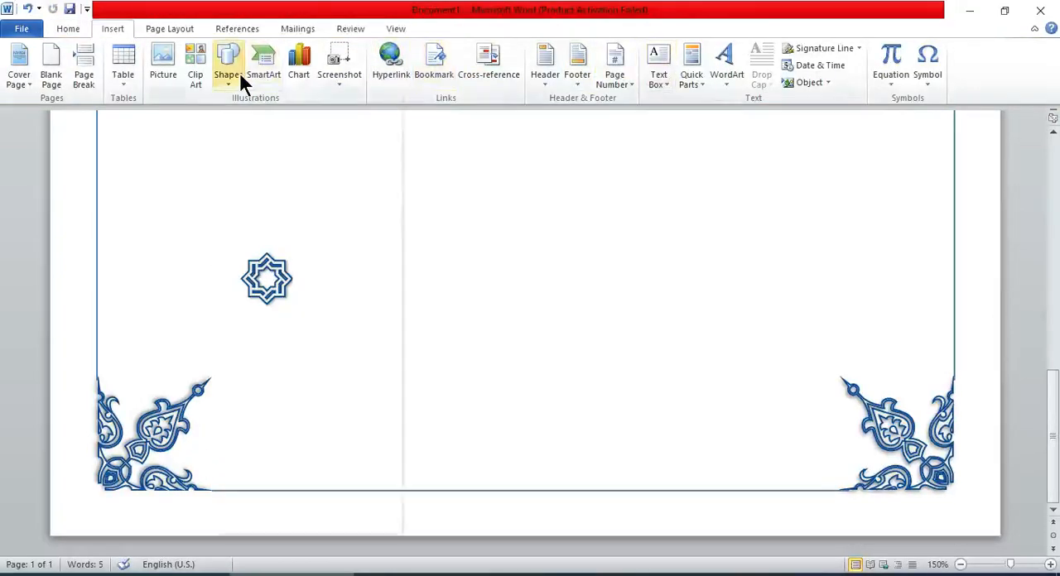
left_click(228, 65)
left_click(222, 111)
mouse_move(210, 472)
left_mouse_down()
mouse_move(221, 501)
mouse_move(806, 480)
mouse_move(842, 506)
left_mouse_up()
left_click(378, 48)
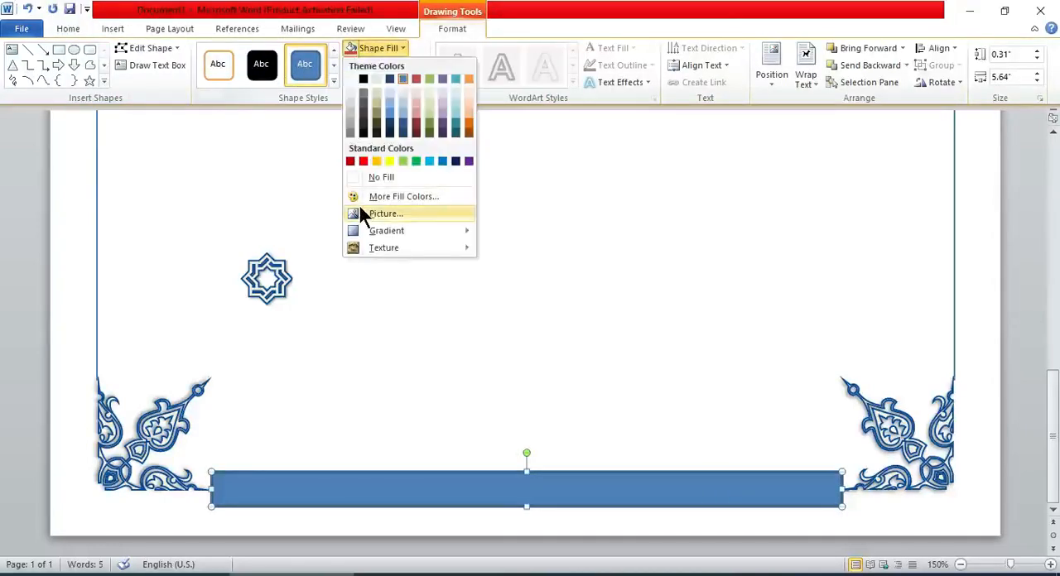
left_click(369, 177)
Remove the outline of the rectangle over the bottom border line.
left_click(386, 65)
left_click(391, 195)
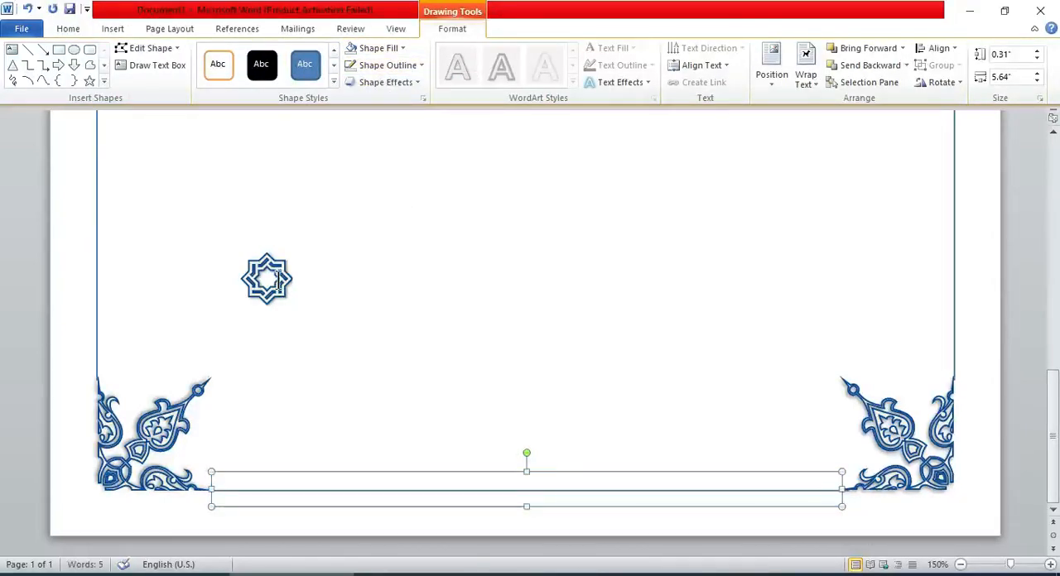
left_click(279, 278)
left_click(274, 476)
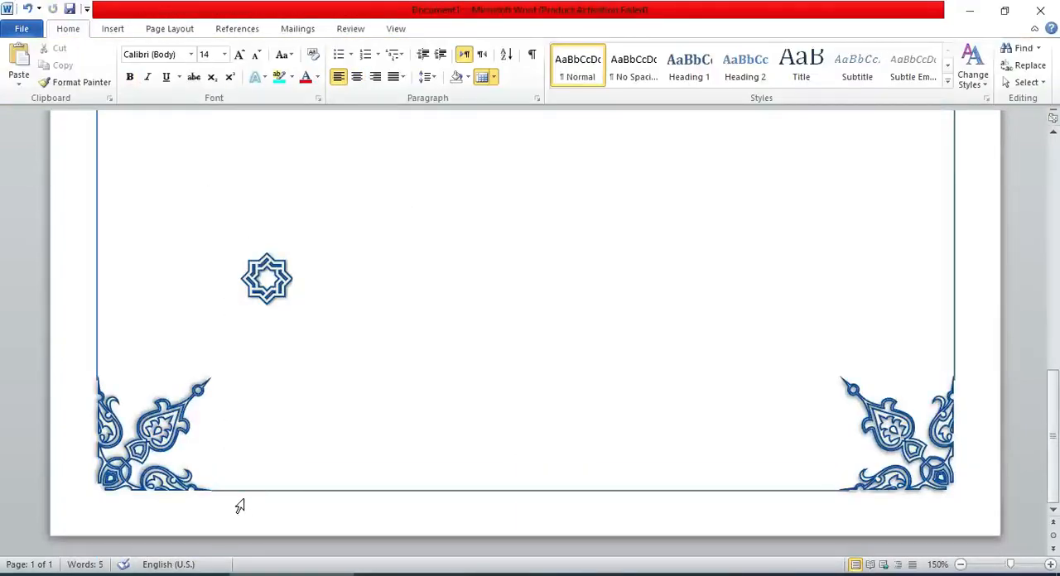
Select the unfilled rectangle over the bottom border line and set its outline color to black.
left_click(247, 507)
left_click(452, 29)
left_click(389, 65)
left_click(362, 92)
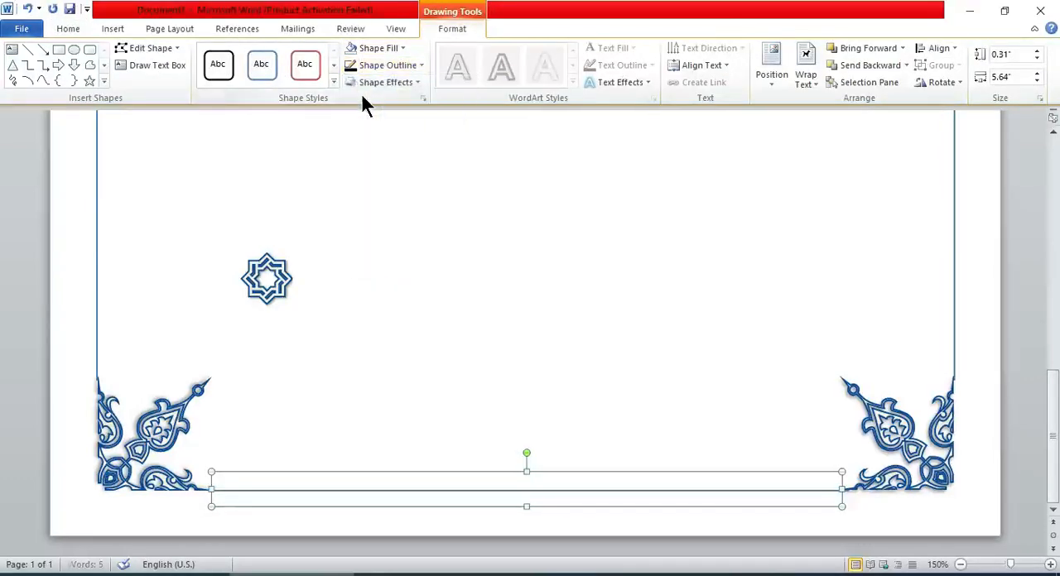
Move the star onto the rectangle near the bottom-left corner ornament and paste duplicates of it.
left_click(274, 242)
left_click_drag(273, 242, 254, 459)
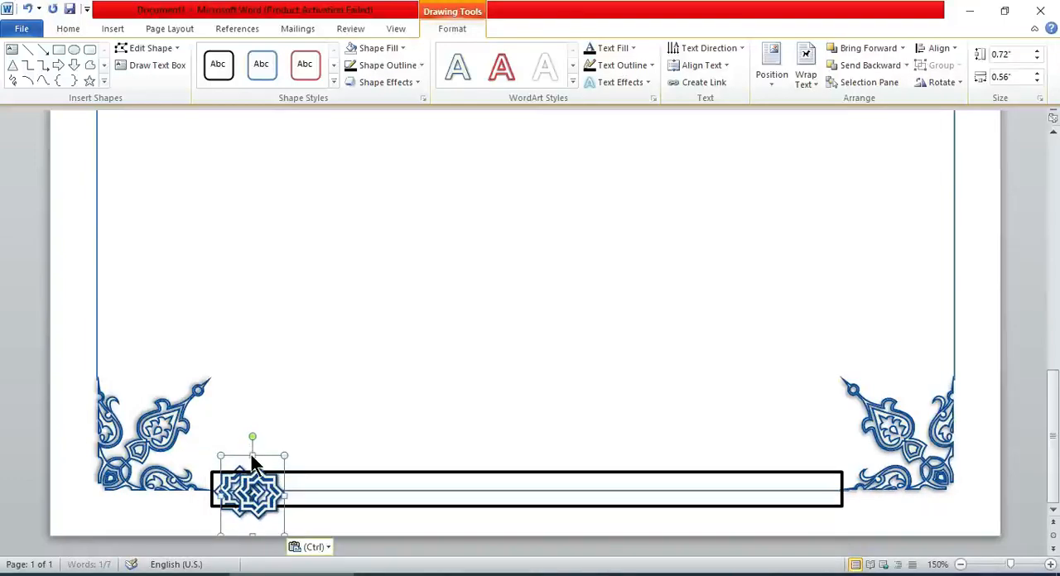
key("ctrl+v")
Spread the overlapping pasted stars out to the right along the bottom rectangle.
left_click_drag(287, 454, 357, 455)
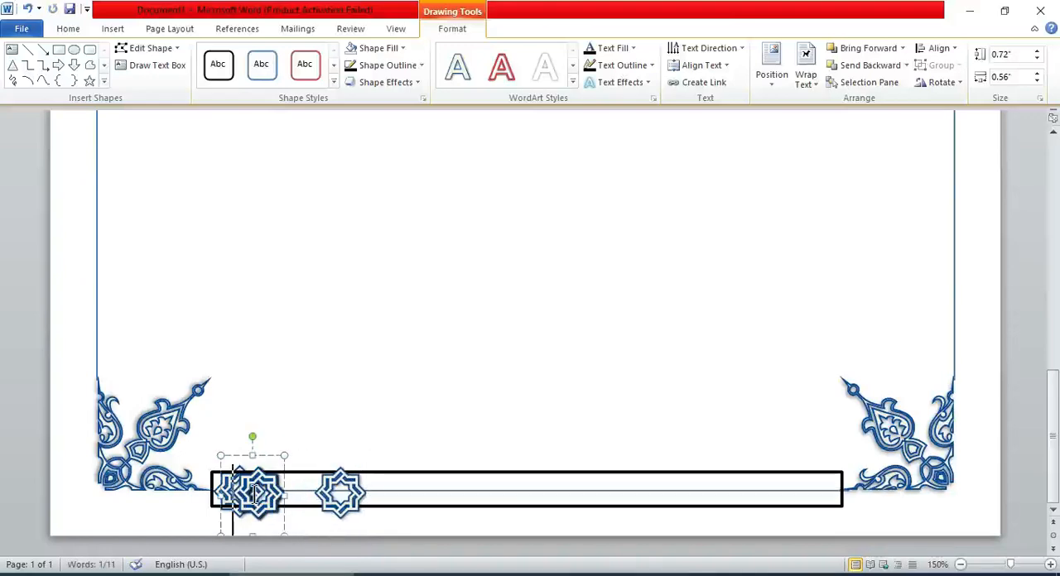
left_click_drag(265, 450, 439, 456)
left_click(260, 460)
left_click_drag(260, 460, 529, 458)
left_click(256, 494)
left_click_drag(257, 494, 302, 494)
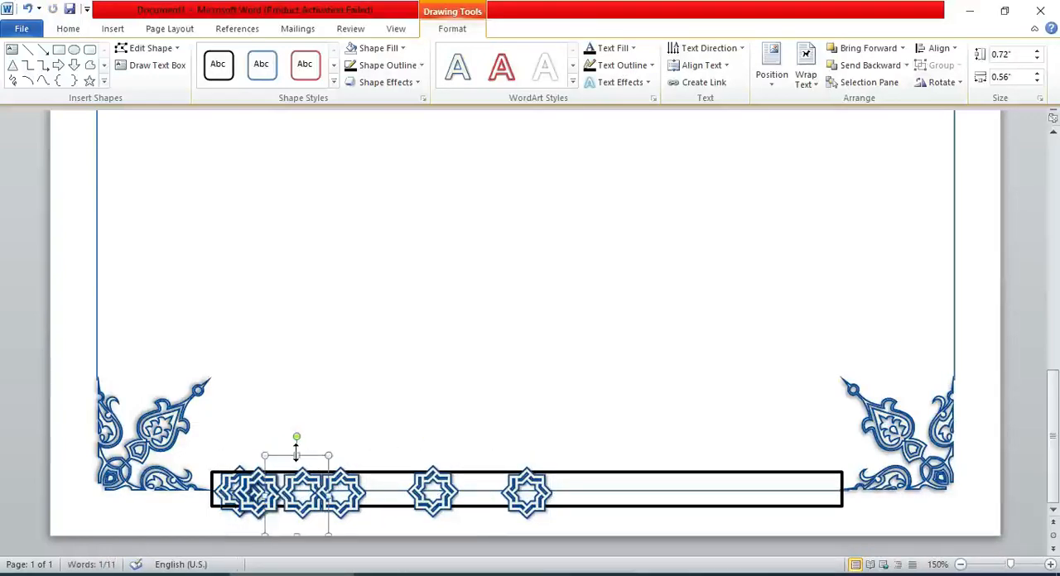
left_click_drag(246, 461, 587, 450)
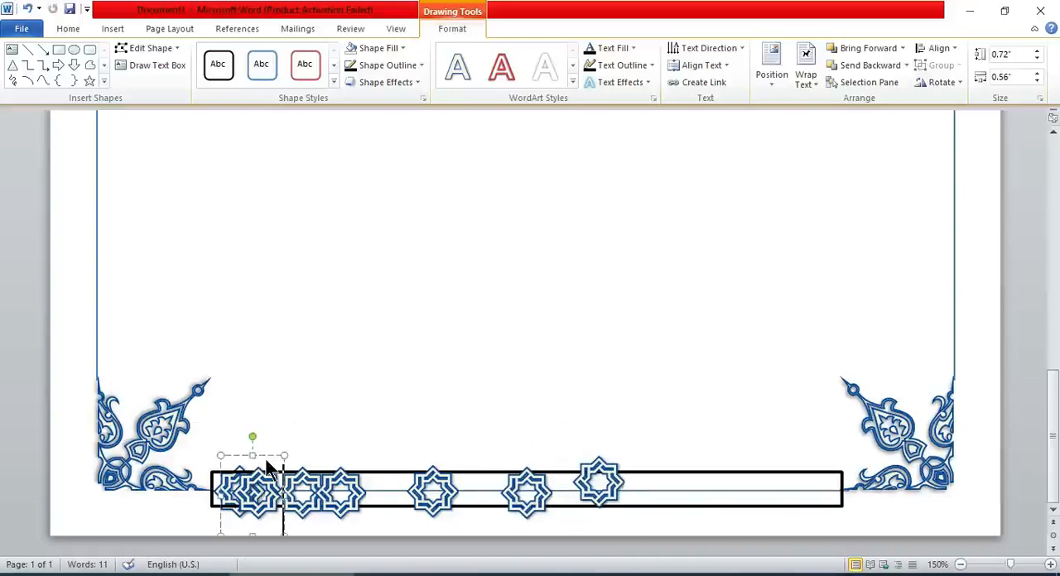
left_click_drag(267, 467, 667, 445)
Nudge the second star left so it sits close beside the first star in the rectangle.
left_click(284, 496)
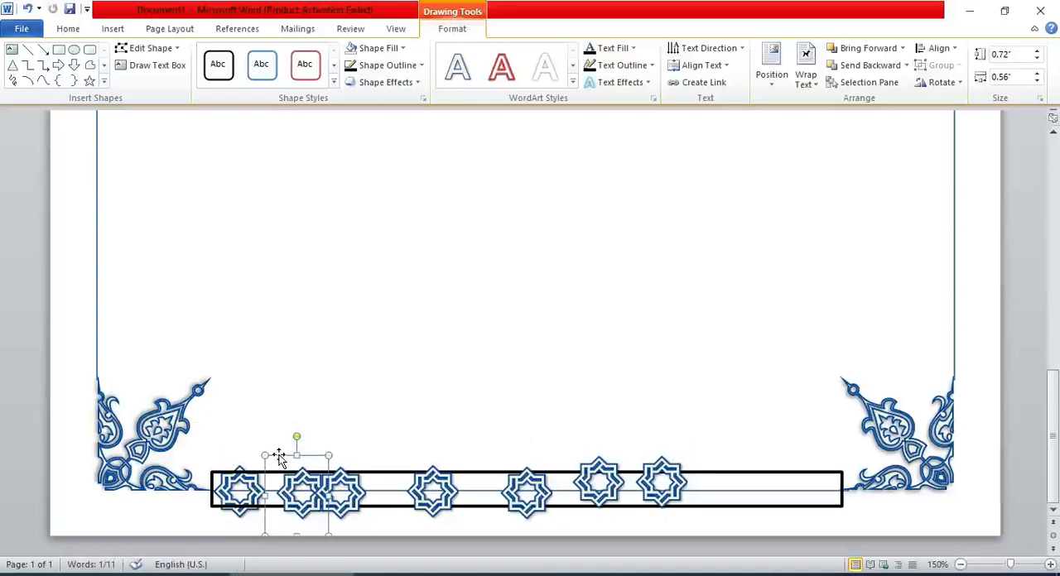
key("ctrl+Left")
key("ctrl+Left")
key("ctrl+Left")
key("ctrl+Left")
key("ctrl+Left")
key("ctrl+Left")
key("ctrl+Left")
key("ctrl+Left")
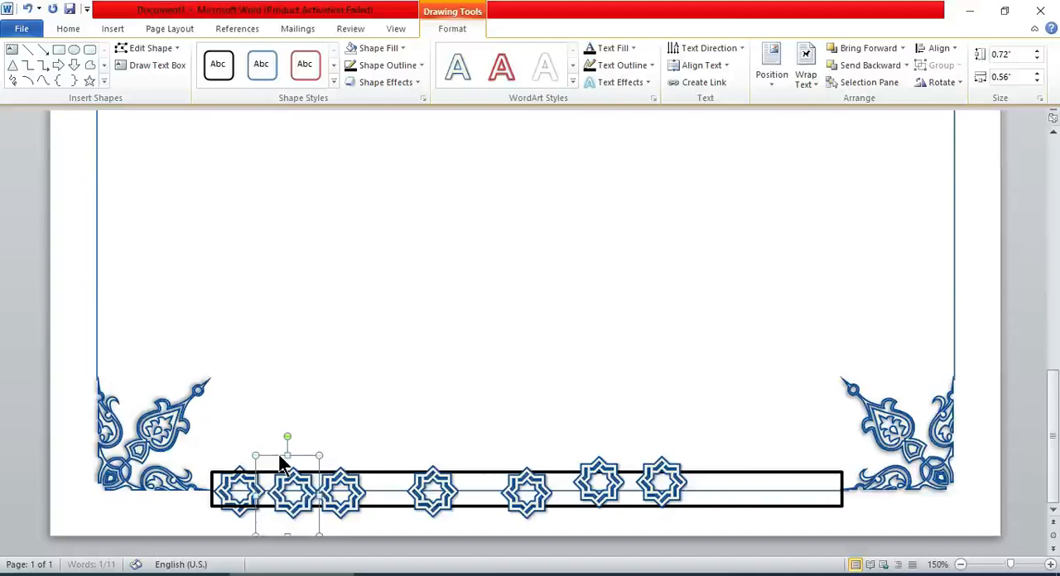
Nudge the fourth star left until it sits directly against the third star.
left_click(379, 454)
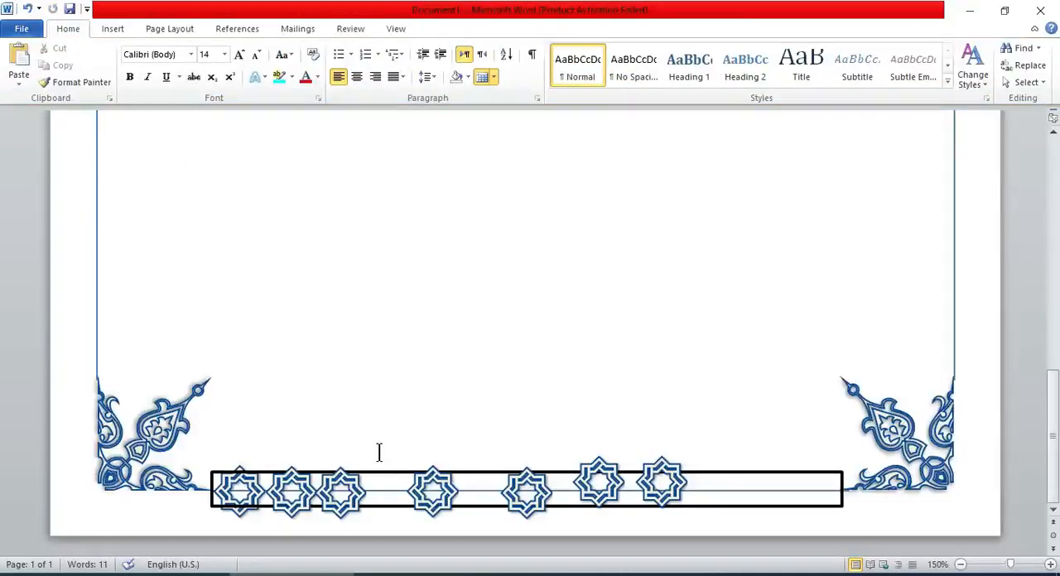
left_click(409, 449)
key("ctrl+Left")
key("ctrl+Left")
key("ctrl+Left")
key("ctrl+Left")
key("ctrl+Left")
key("ctrl+Left")
key("ctrl+Left")
key("ctrl+Left")
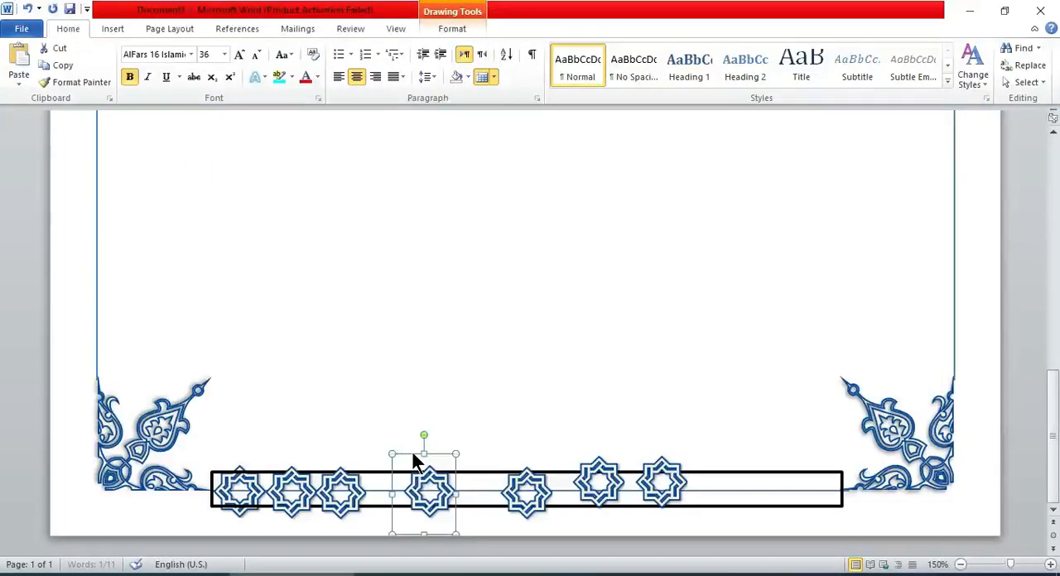
key("ctrl+Left")
key("ctrl+Left")
key("ctrl+Left")
key("ctrl+Left")
key("ctrl+Left")
key("ctrl+Left")
key("ctrl+Left")
key("ctrl+Left")
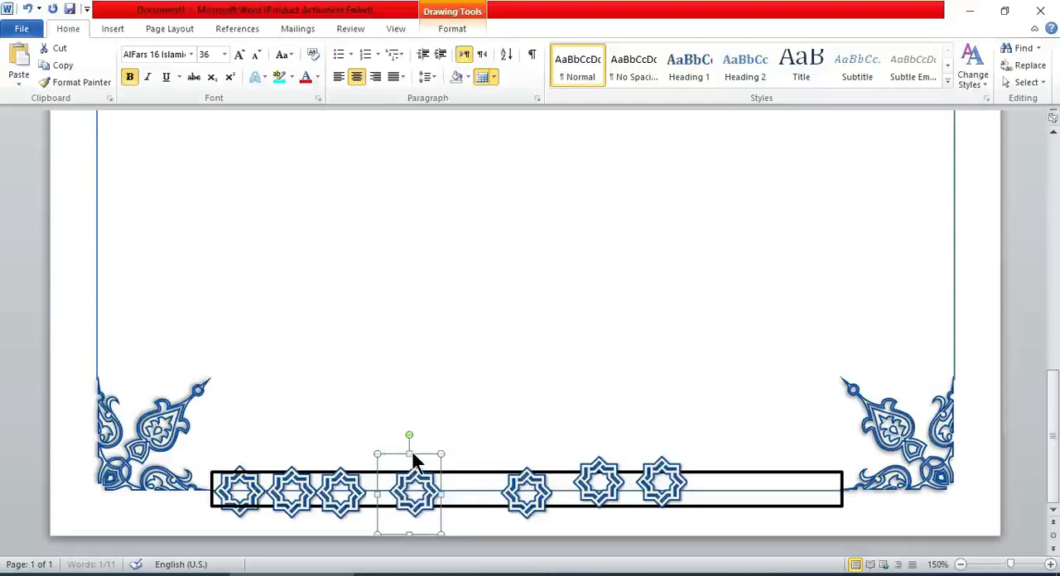
key("ctrl+Left")
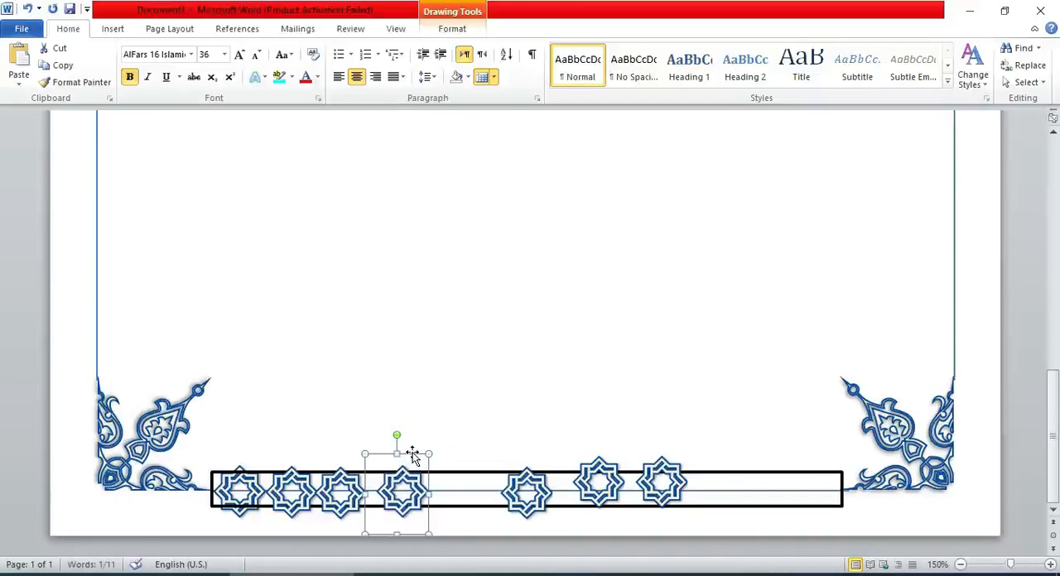
key("ctrl+Left")
key("ctrl+Left")
key("ctrl+Left")
key("ctrl+Left")
key("ctrl+Left")
key("ctrl+Left")
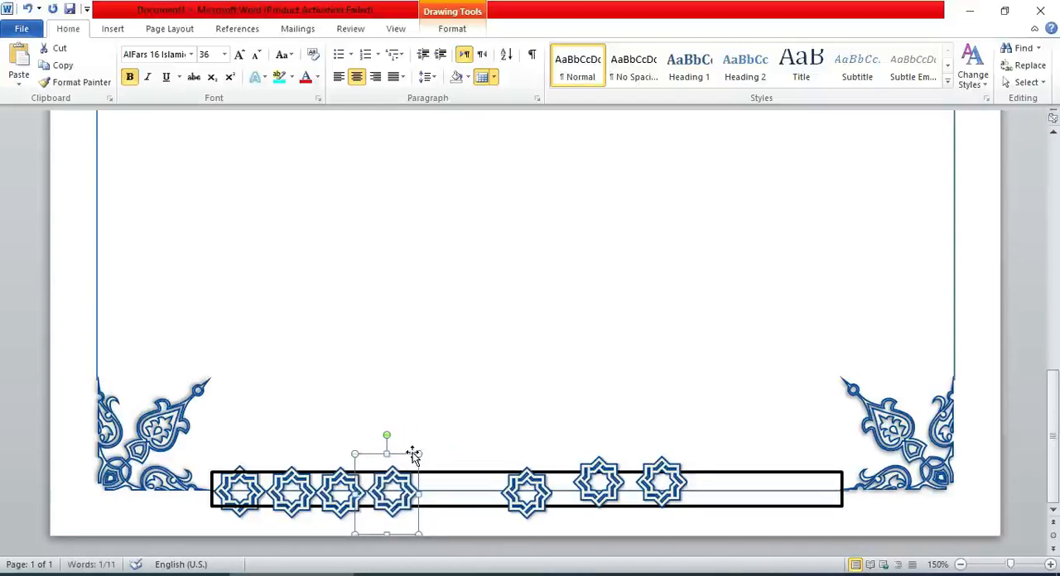
Move the remaining three stars left and level them with the row, placing them side by side after the fourth star.
left_click(517, 487)
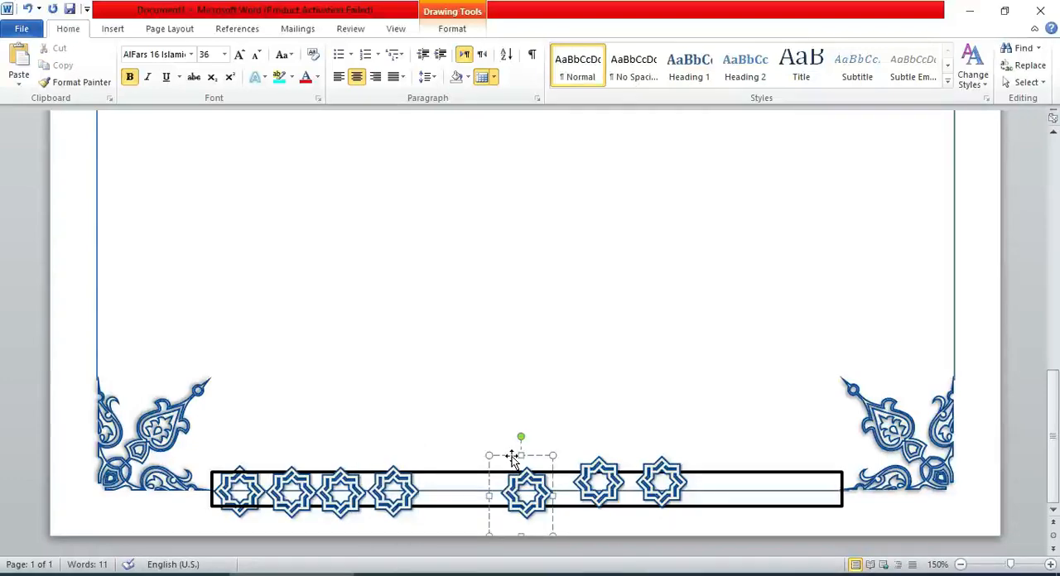
left_click_drag(512, 461, 428, 461)
left_click(588, 462)
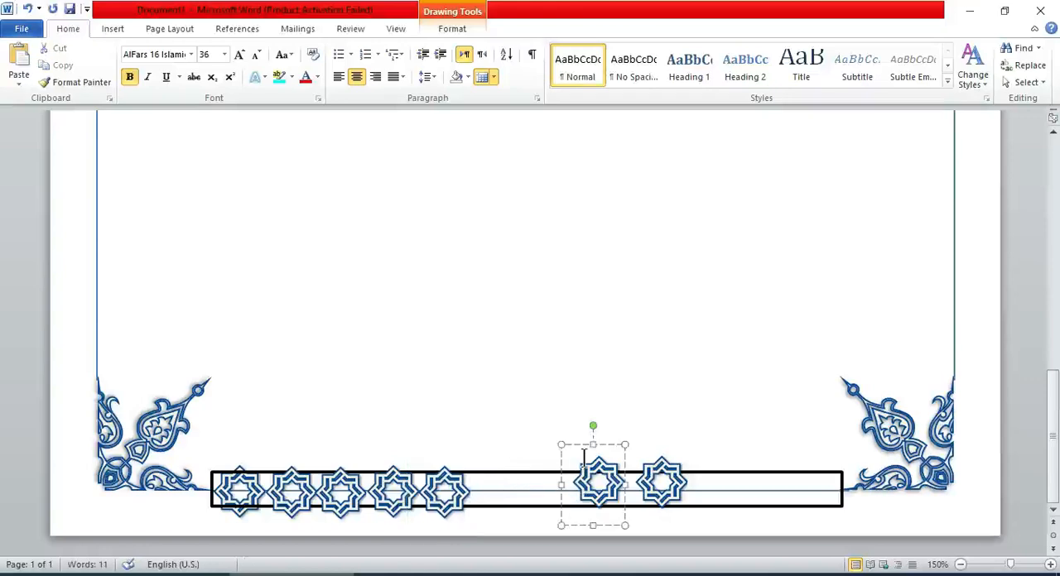
left_click_drag(588, 462, 483, 458)
left_click(654, 473)
left_click_drag(645, 449, 527, 466)
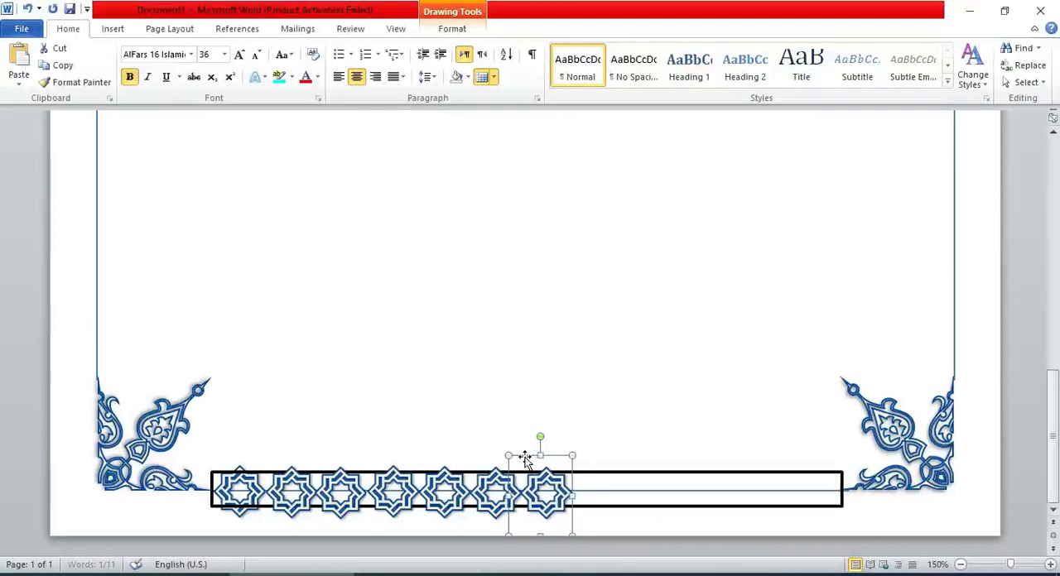
left_click(454, 489, "shift")
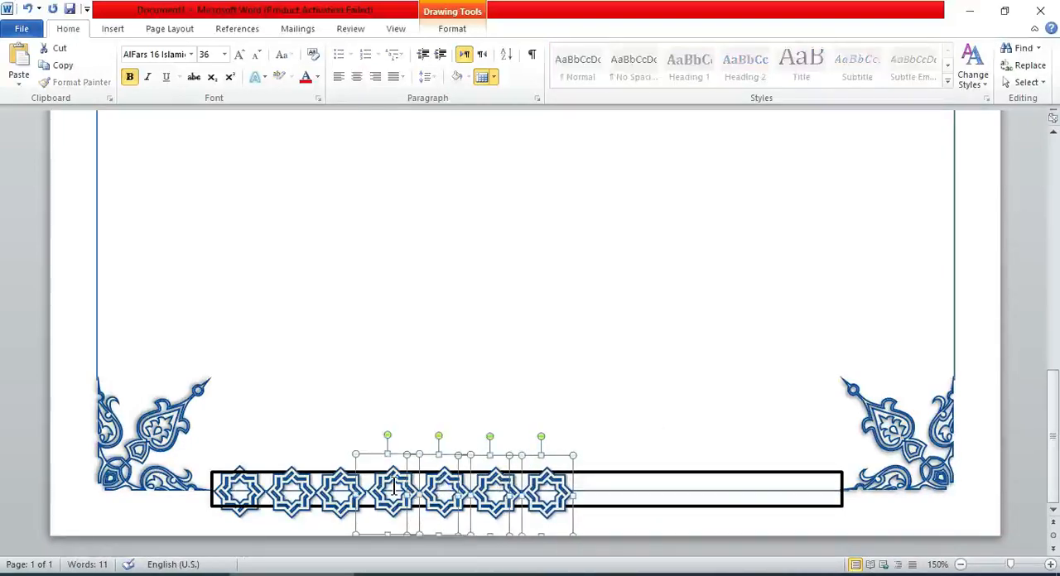
key("ctrl+v")
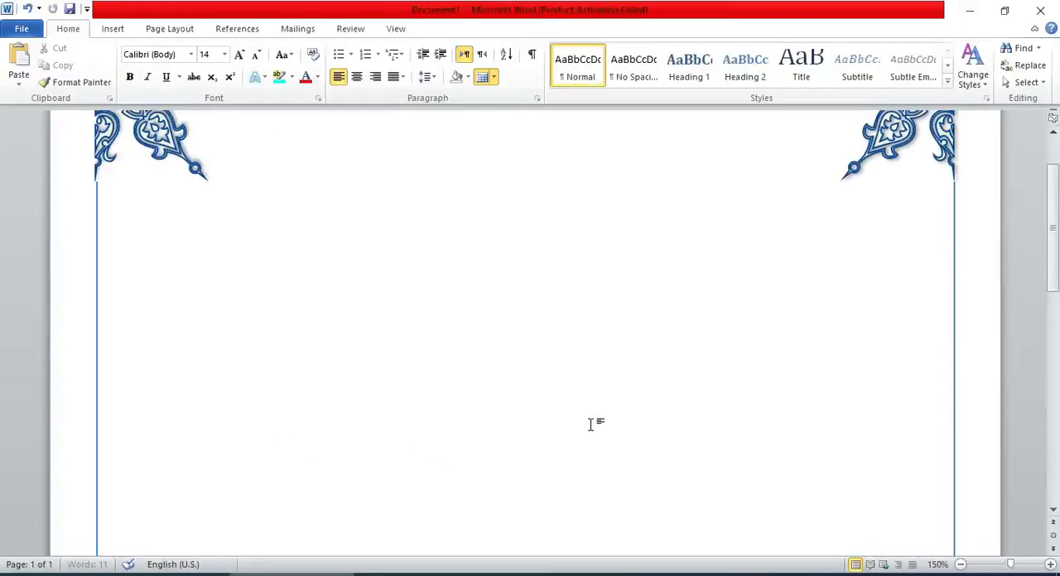
key("ctrl+z")
Select the first six stars of the row and place a copy of them to the right of the seventh star.
scroll(591, 425, "down", 10)
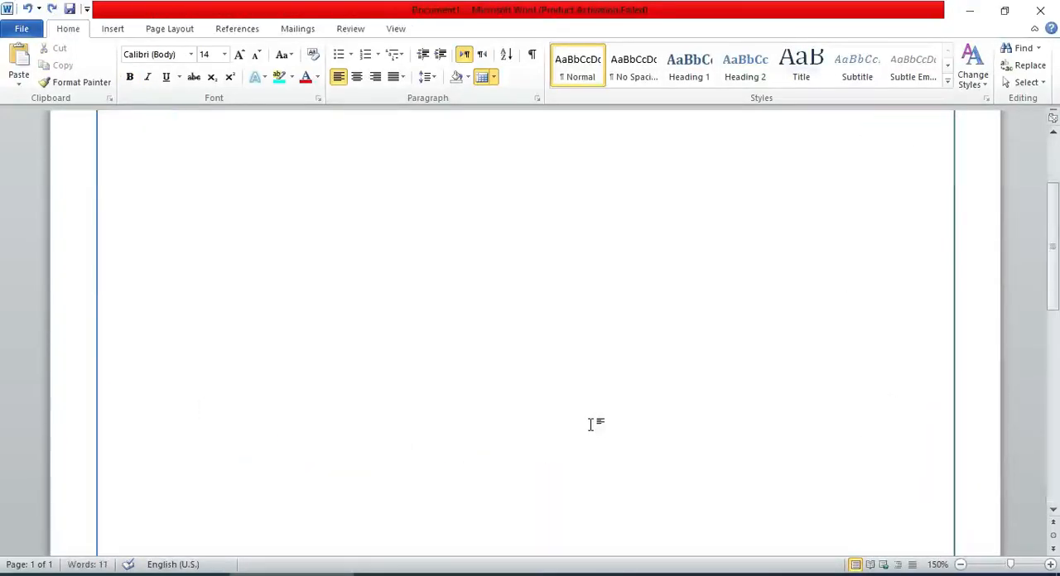
double_click(283, 489)
left_click(226, 490)
scroll(226, 490, "down", 10)
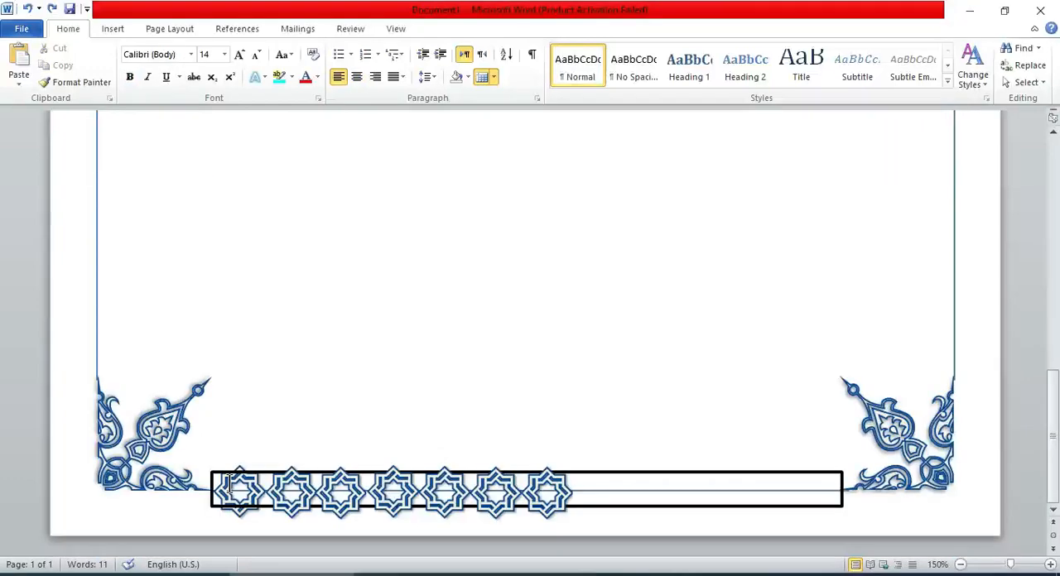
left_click(290, 487, "shift")
left_click(443, 474, "shift")
left_click(487, 474, "shift")
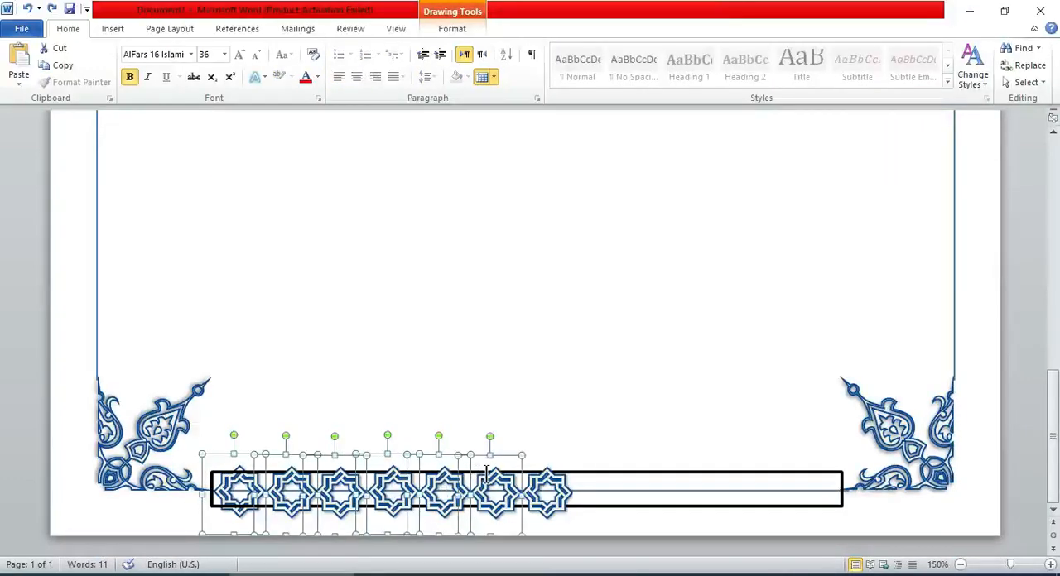
left_click_drag(507, 454, 864, 458)
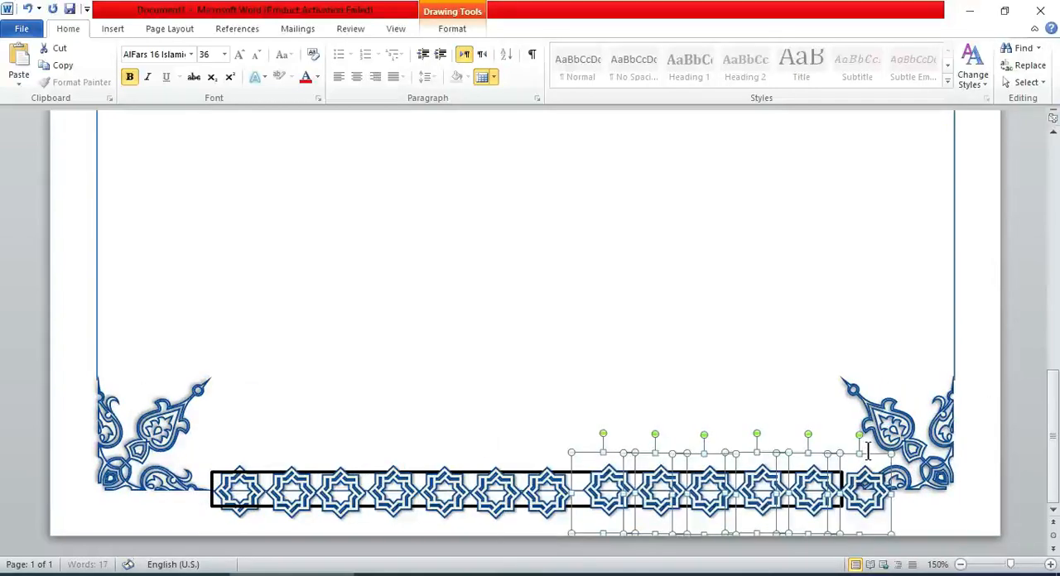
Nudge the six copied stars left and down so they continue the existing row evenly.
key("ctrl+Left")
key("ctrl+Left")
key("ctrl+Left")
key("ctrl+Left")
key("ctrl+Left")
key("ctrl+Left")
key("ctrl+Left")
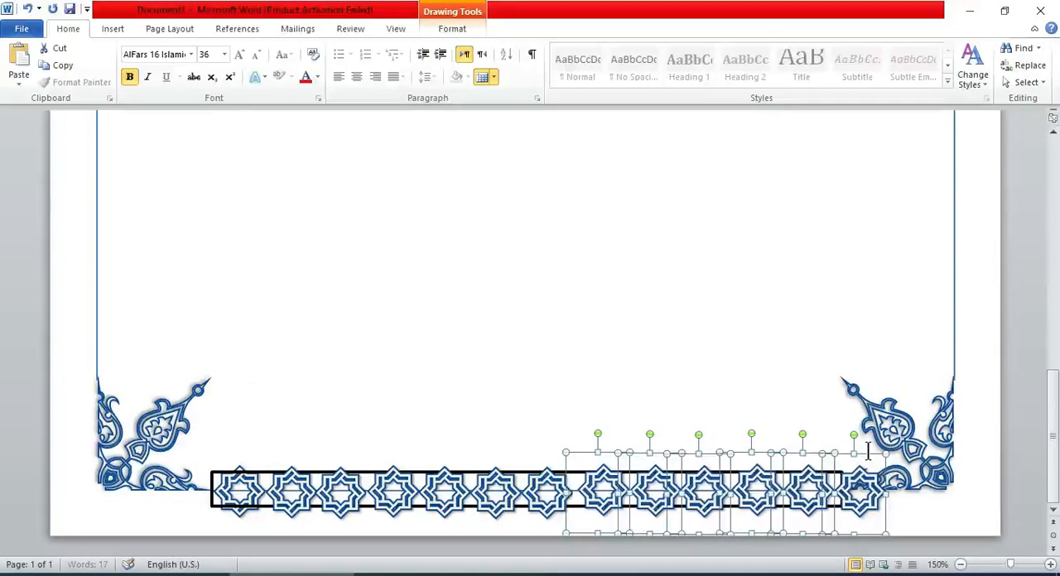
key("ctrl+Left")
key("ctrl+Left")
key("ctrl+Down")
key("ctrl+Down")
key("ctrl+Down")
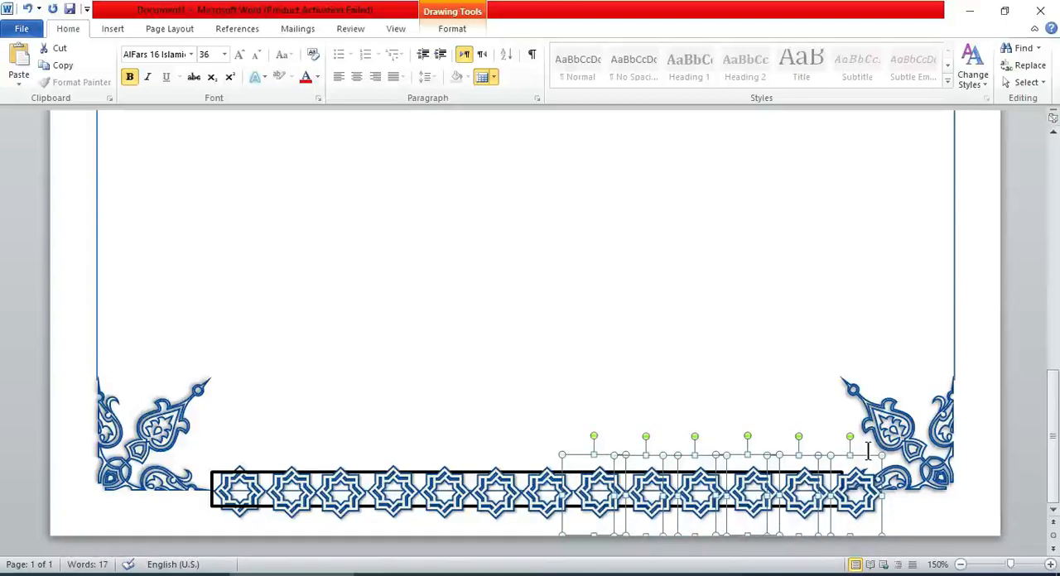
Delete the last star that overlaps the bottom-right corner ornament.
left_click(800, 390)
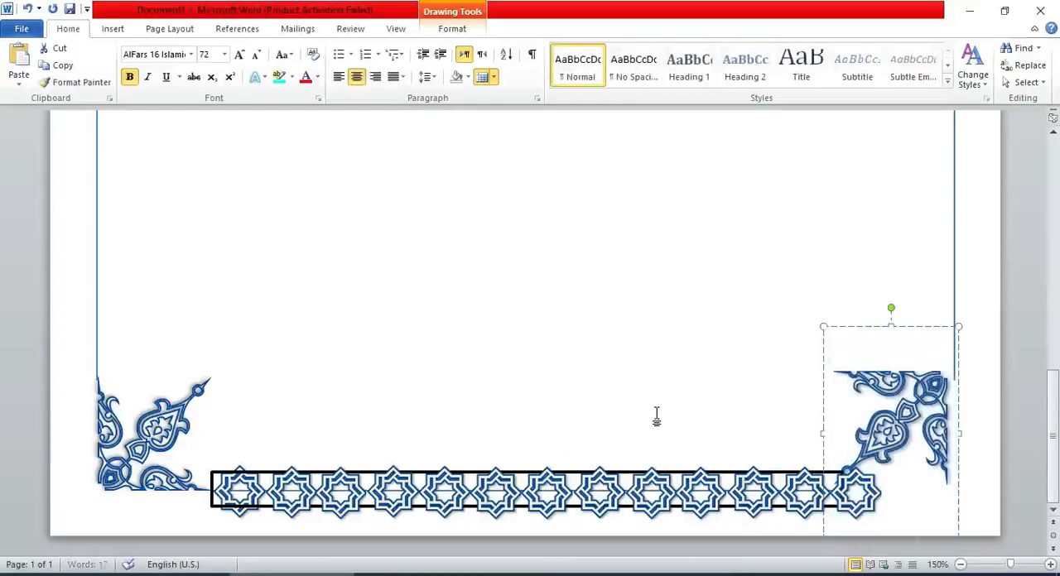
left_click(657, 421)
left_click(865, 480)
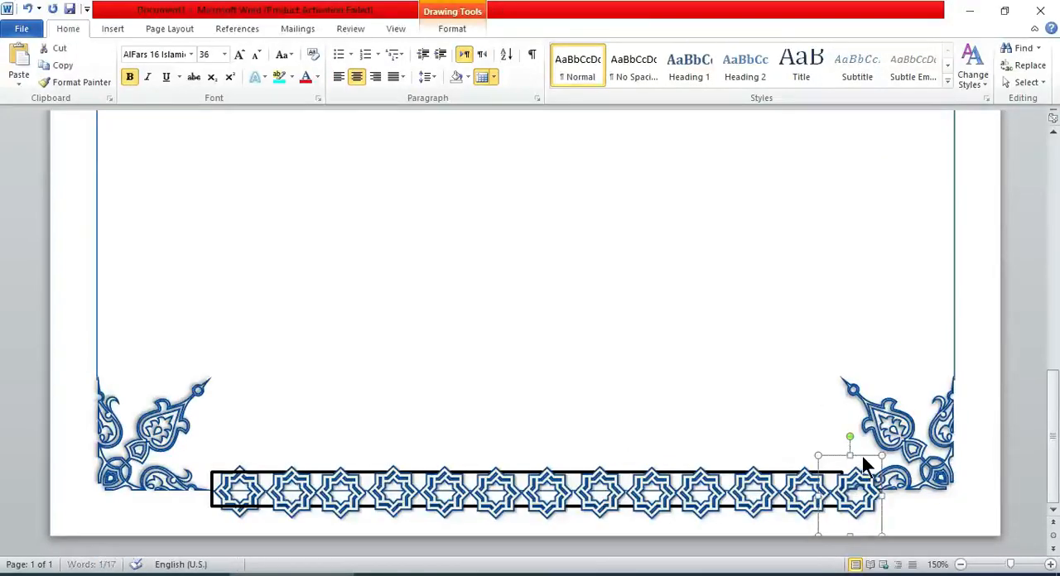
key("Delete")
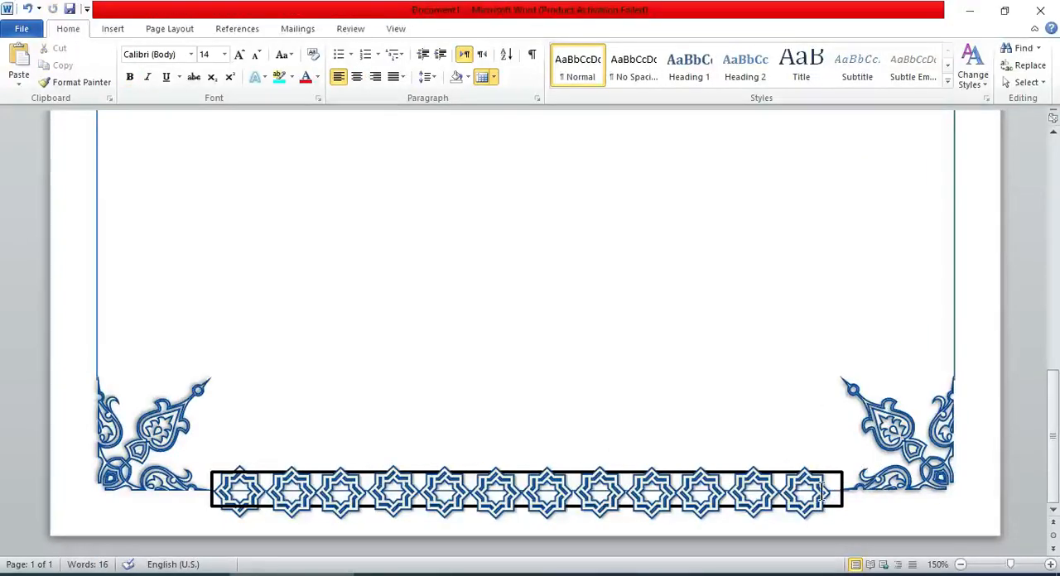
Select all twelve stars together with the rectangle and align them to their middles.
left_click(805, 495)
left_click(753, 495, "shift")
left_click(702, 494, "shift")
left_click(652, 495, "shift")
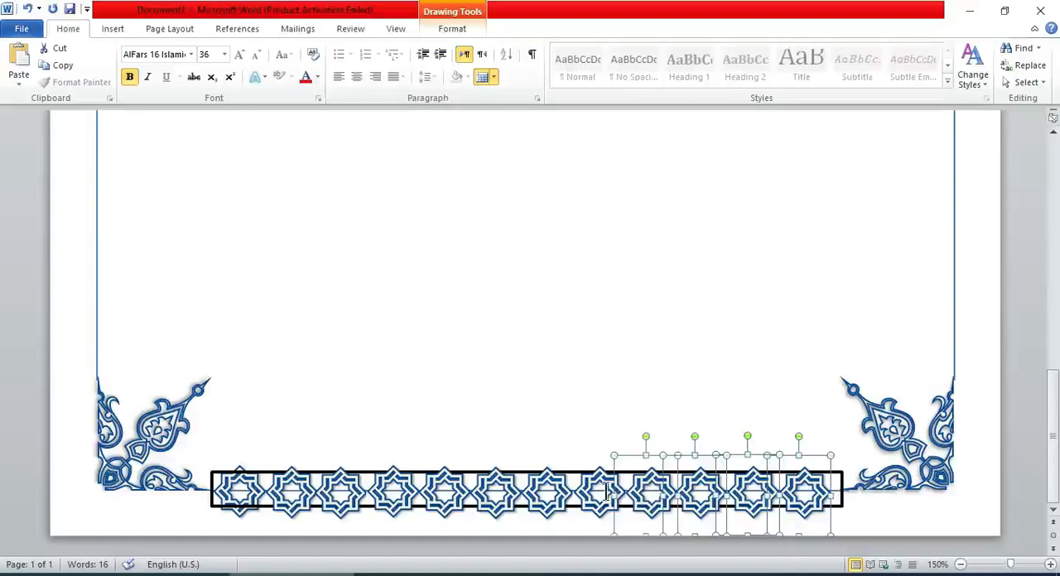
left_click(394, 487, "shift")
left_click(299, 488, "shift")
left_click(224, 492, "shift")
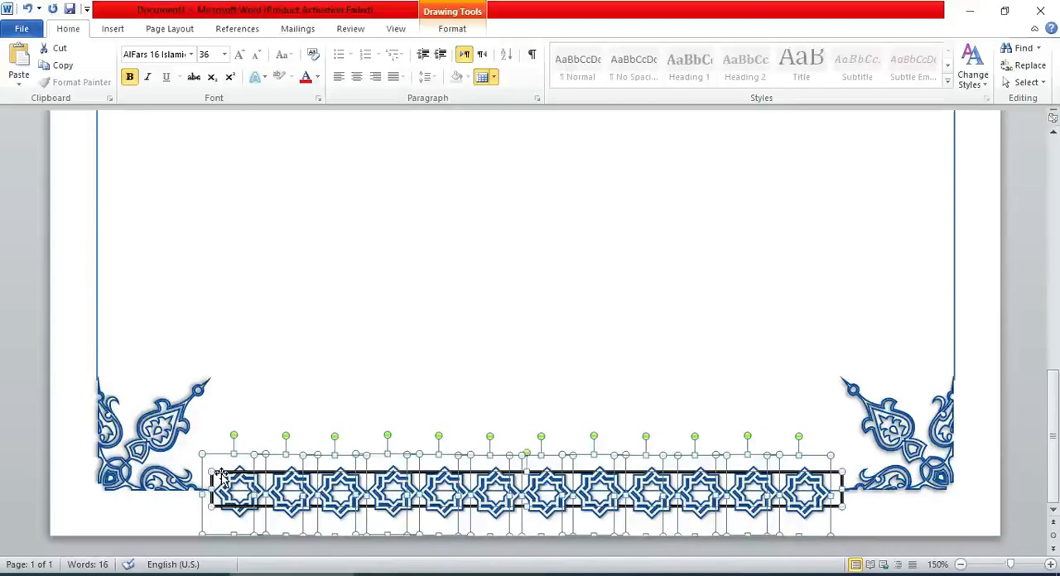
left_click(452, 29)
left_click(943, 48)
left_click(986, 178)
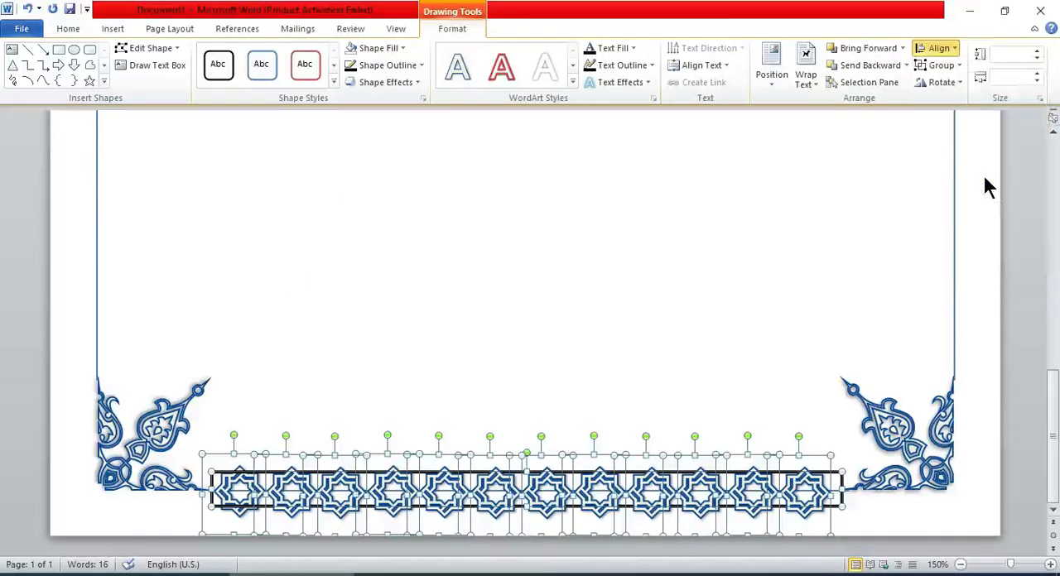
left_click(945, 50)
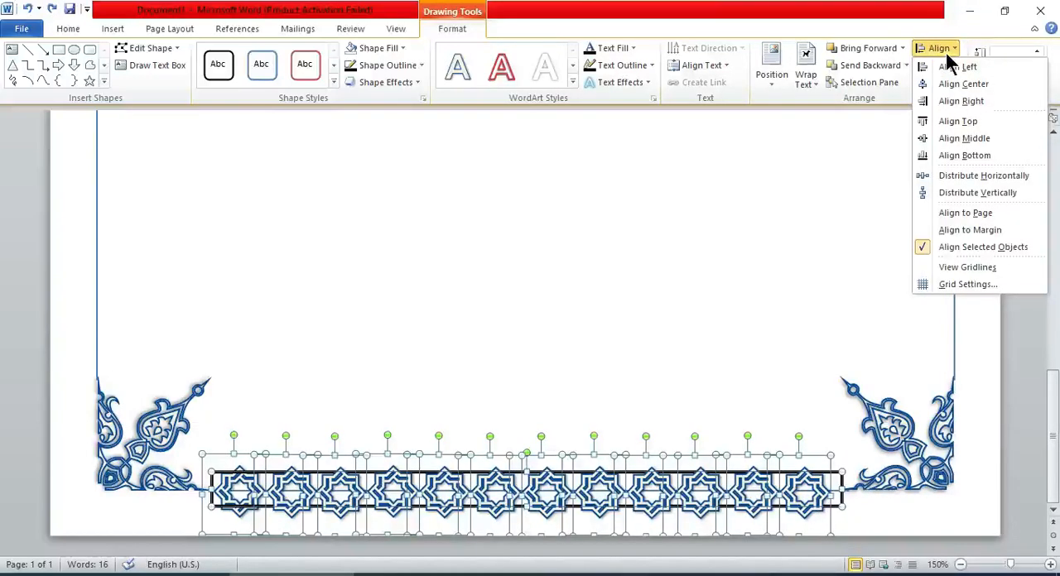
left_click(963, 155)
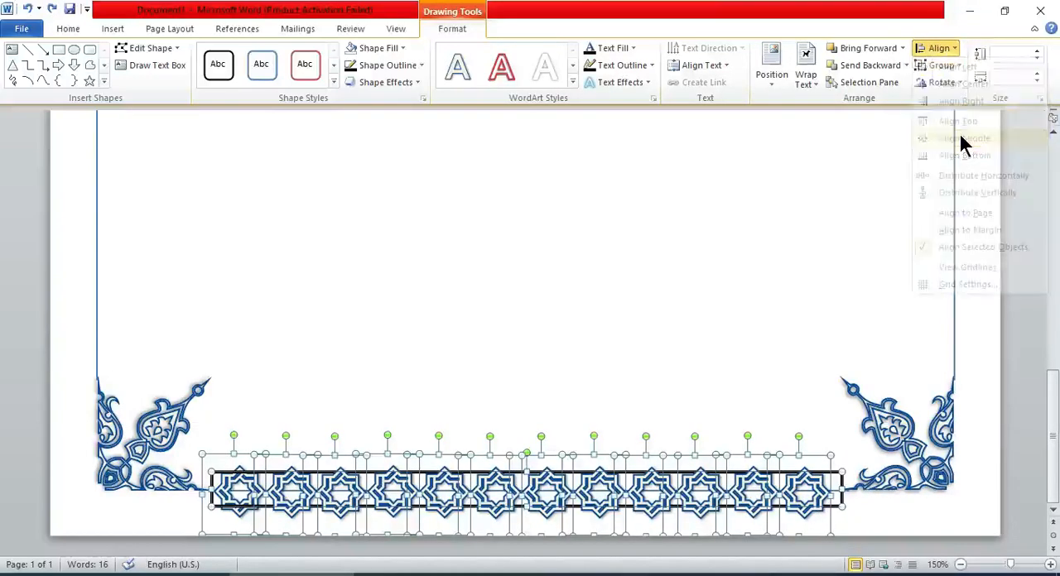
left_click(946, 48)
left_click(953, 83)
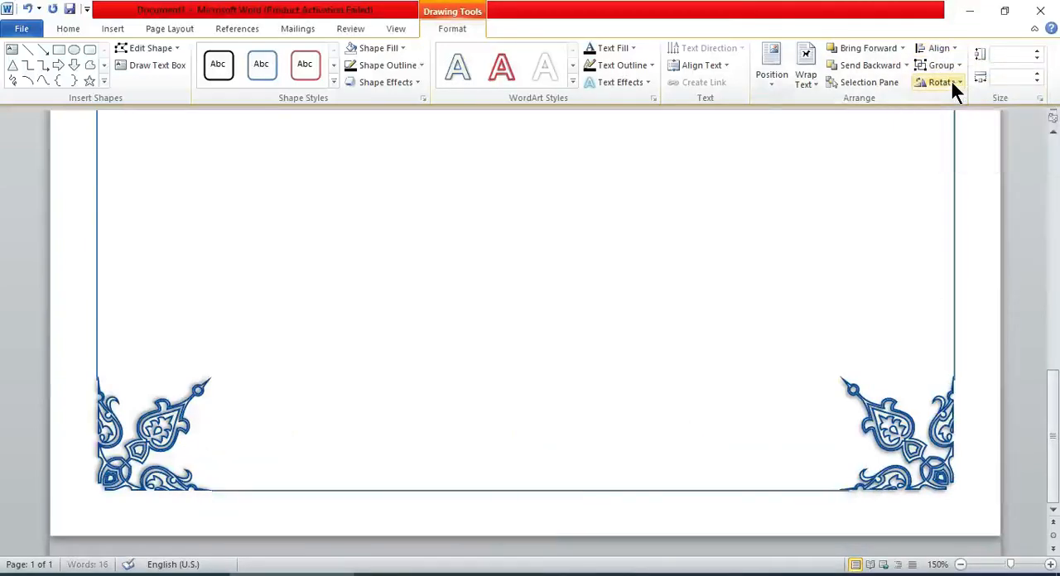
key("alt+Tab")
left_click_drag(1052, 203, 1043, 443)
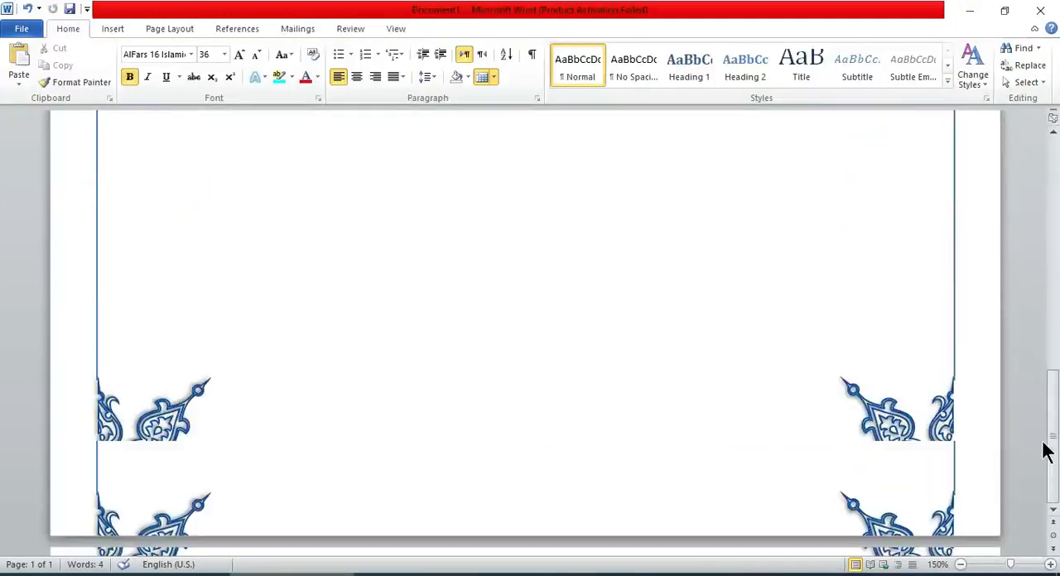
key("ctrl+v")
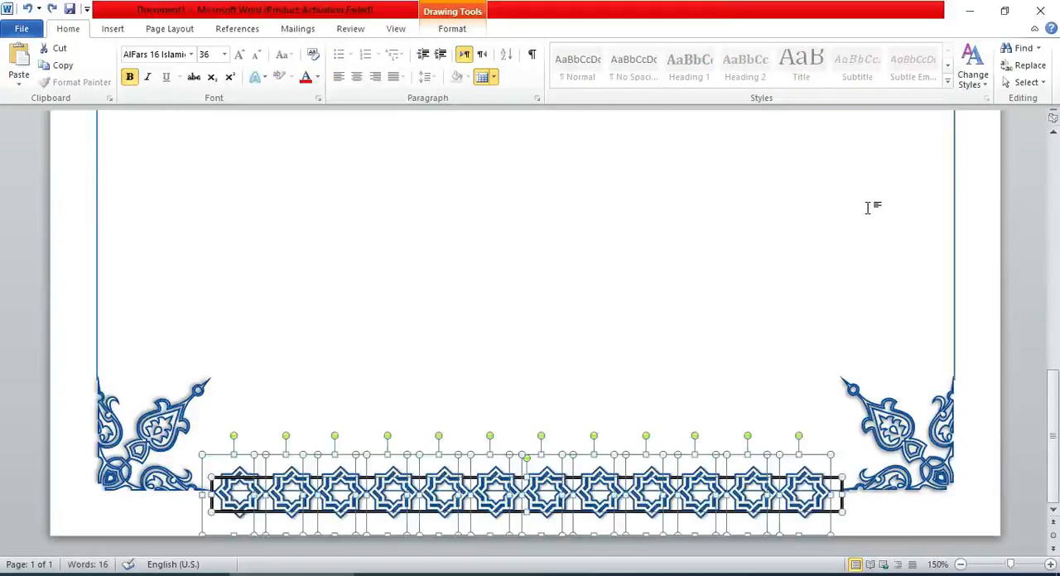
Distribute the selected stars and rectangle horizontally so the row is evenly spaced.
left_click(461, 28)
left_click(939, 48)
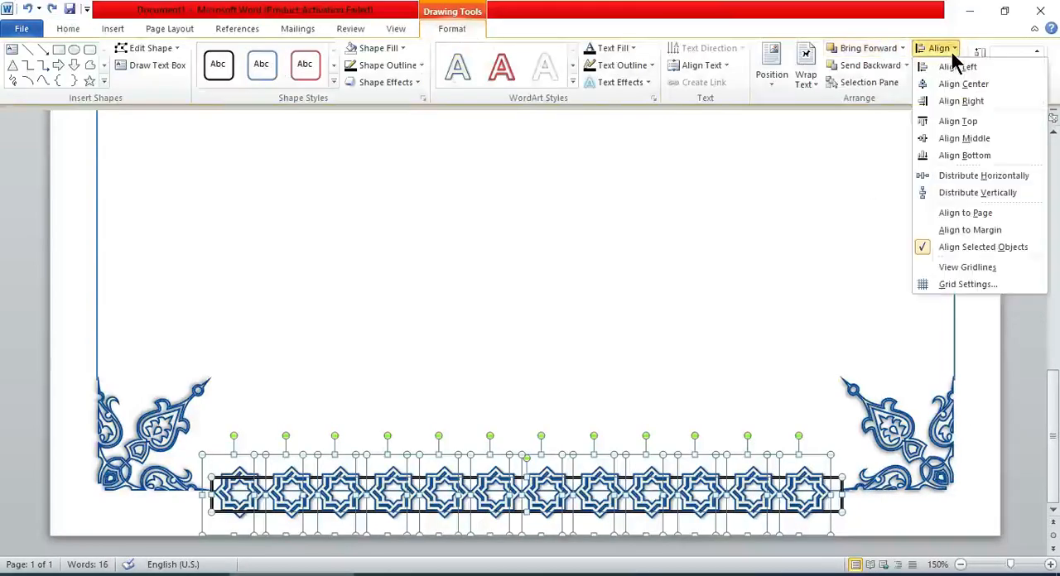
left_click(982, 157)
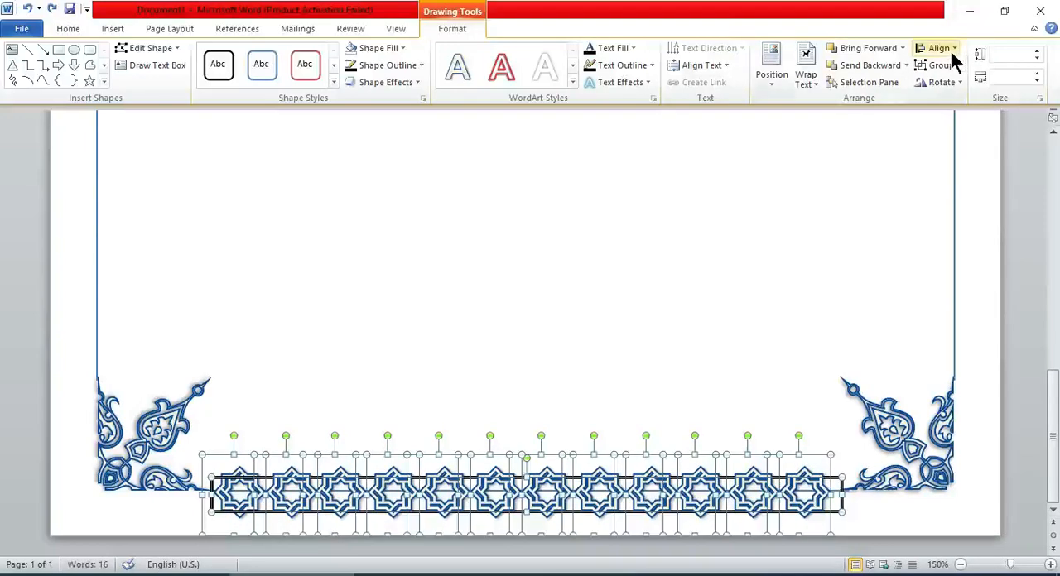
left_click(950, 49)
left_click(984, 172)
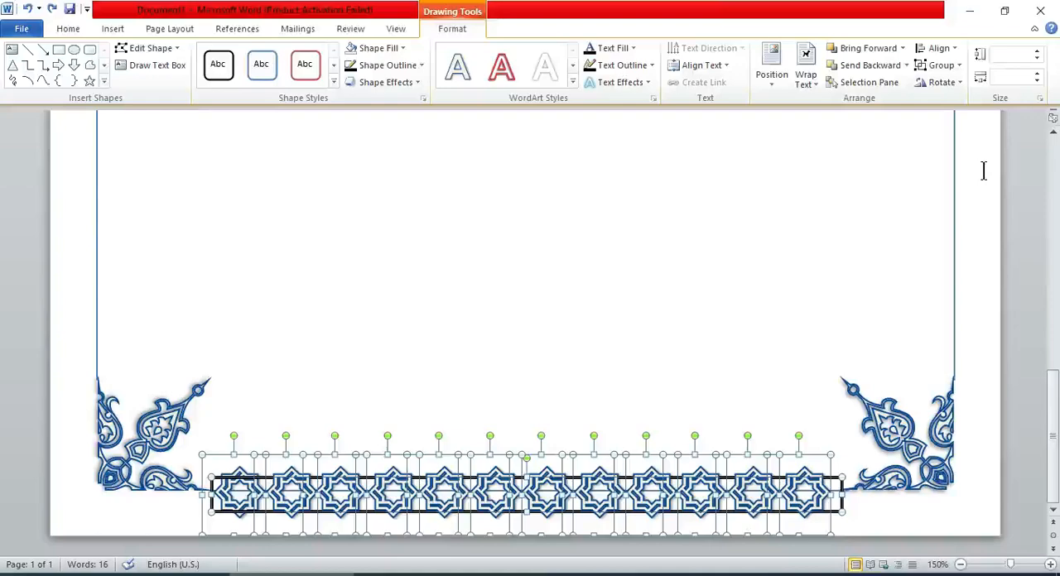
Nudge the bottom stars and rectangle slightly right between the corner ornaments, and delete the rectangle frame.
left_click(786, 306)
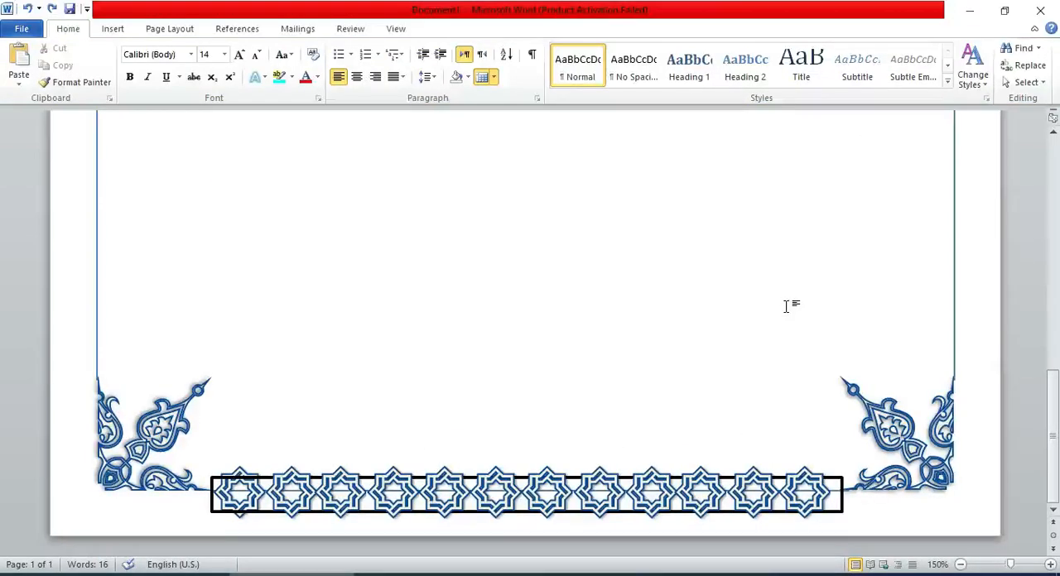
key("ctrl+a")
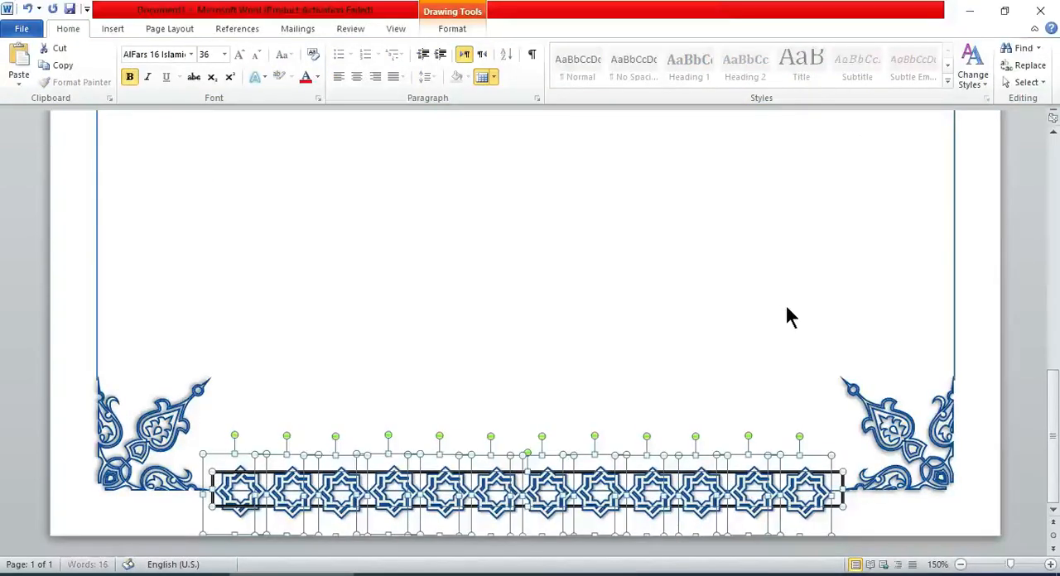
left_click(734, 373)
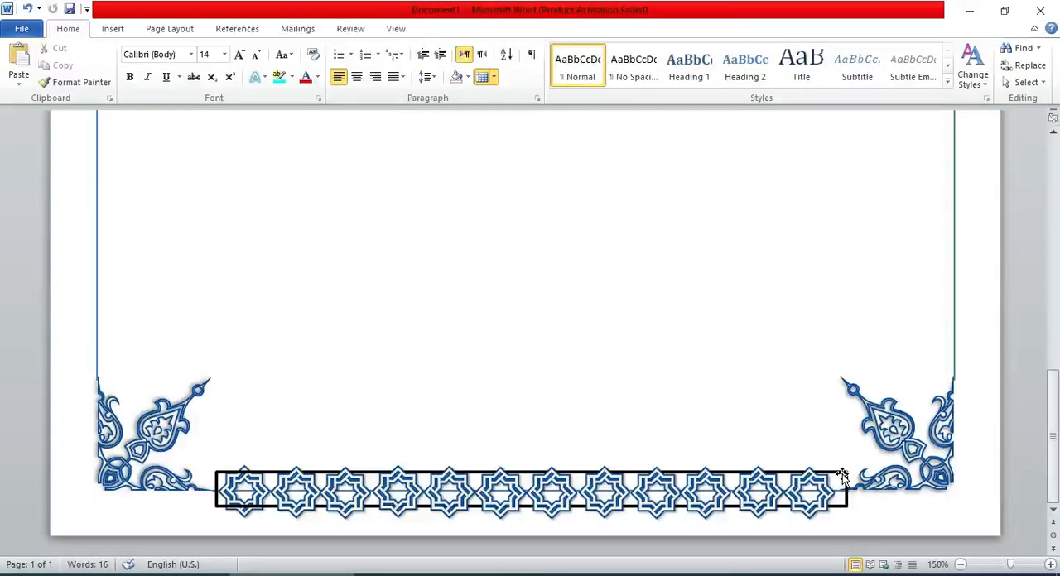
left_click(842, 476)
left_click(843, 474)
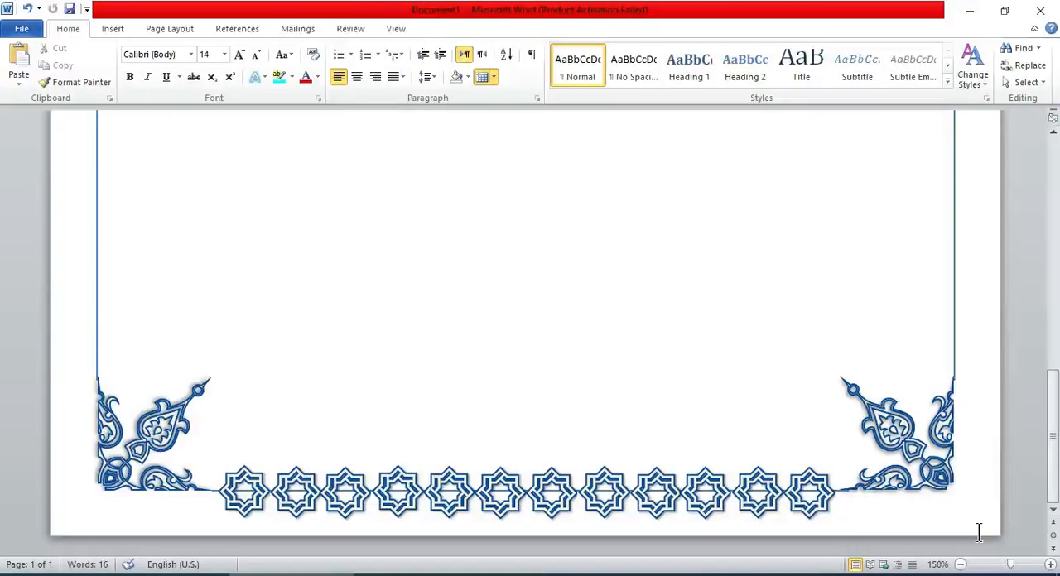
Select the twelve bottom stars and try moving them up to the top of the page.
left_click(825, 525)
left_click(763, 519, "shift")
left_click(711, 516, "shift")
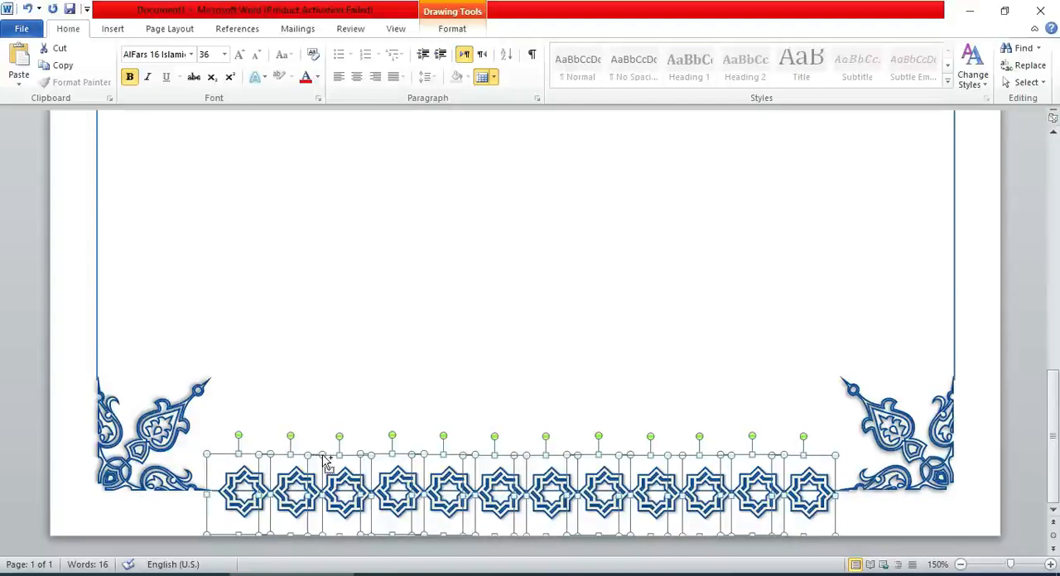
left_click_drag(327, 464, 320, 247)
left_click_drag(1054, 250, 1055, 200)
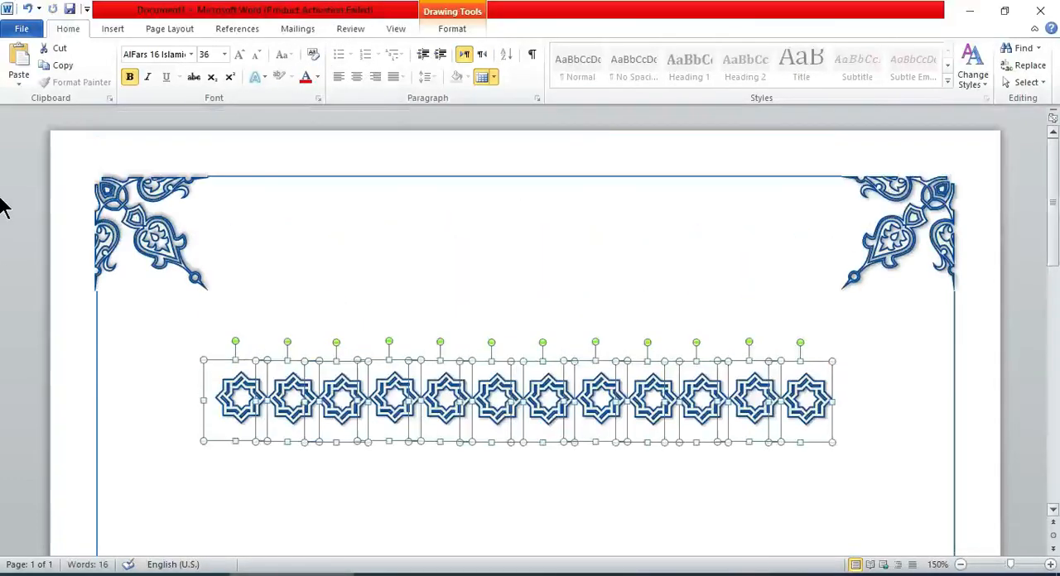
Insert blank lines above the border, and undo them together with the move of the stars.
left_click(857, 389)
key("Return")
key("Return")
key("Return")
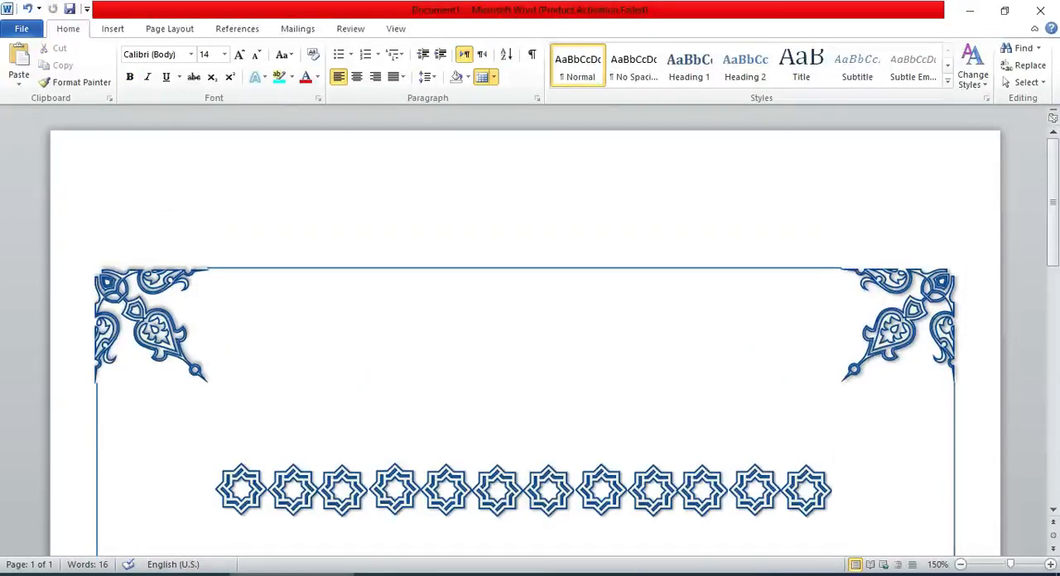
key("ctrl+z")
key("ctrl+z")
left_click_drag(1053, 434, 1055, 183)
Try pasting a second set of stars onto the page, and undo the pasted copies.
left_click(179, 421)
left_click(301, 287)
key("ctrl+v")
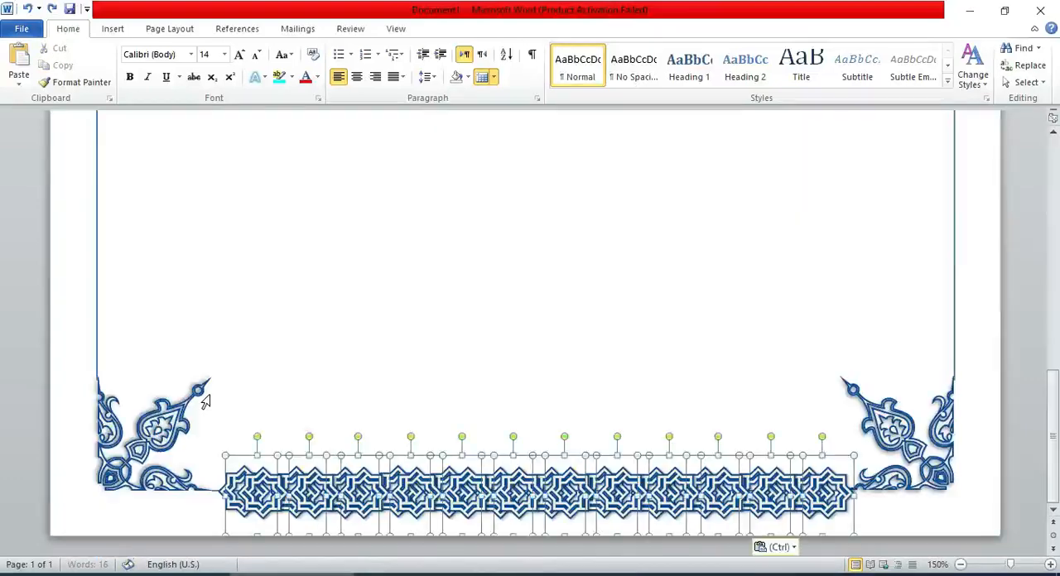
scroll(209, 396, "up", 10)
left_click(210, 396)
key("ctrl+v")
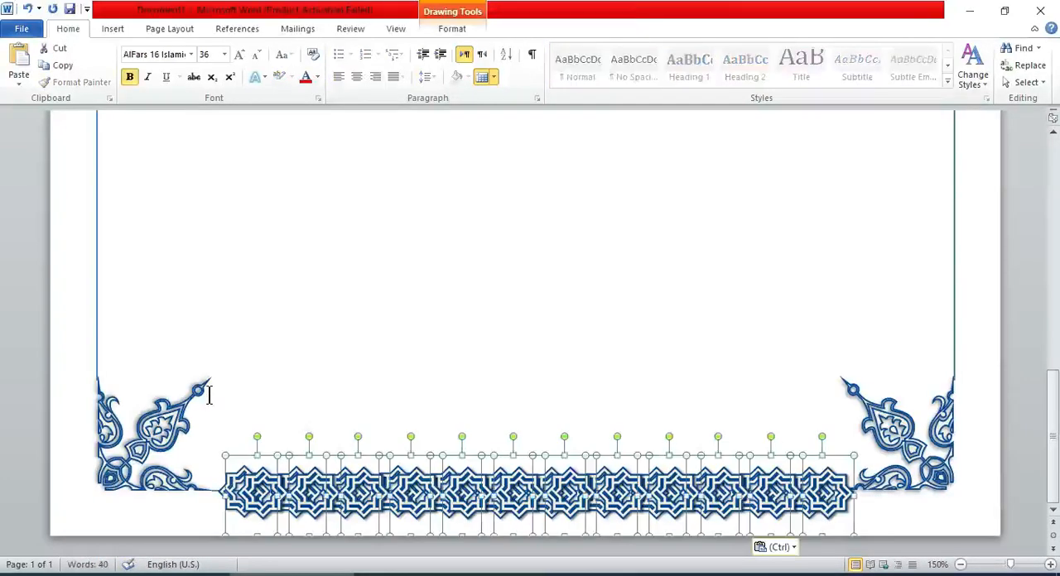
key("ctrl+z")
key("ctrl+z")
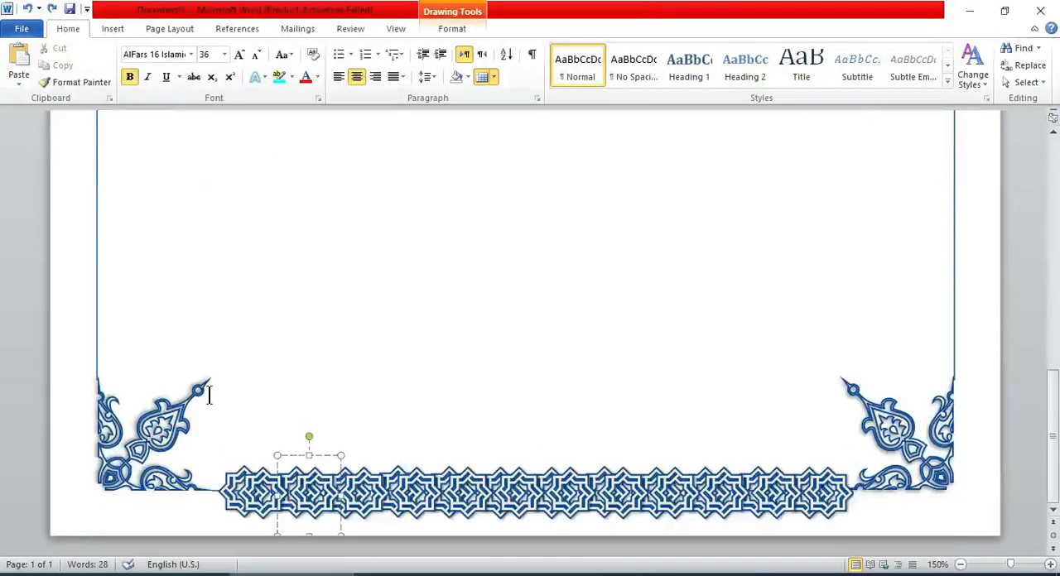
left_click(236, 486, "shift")
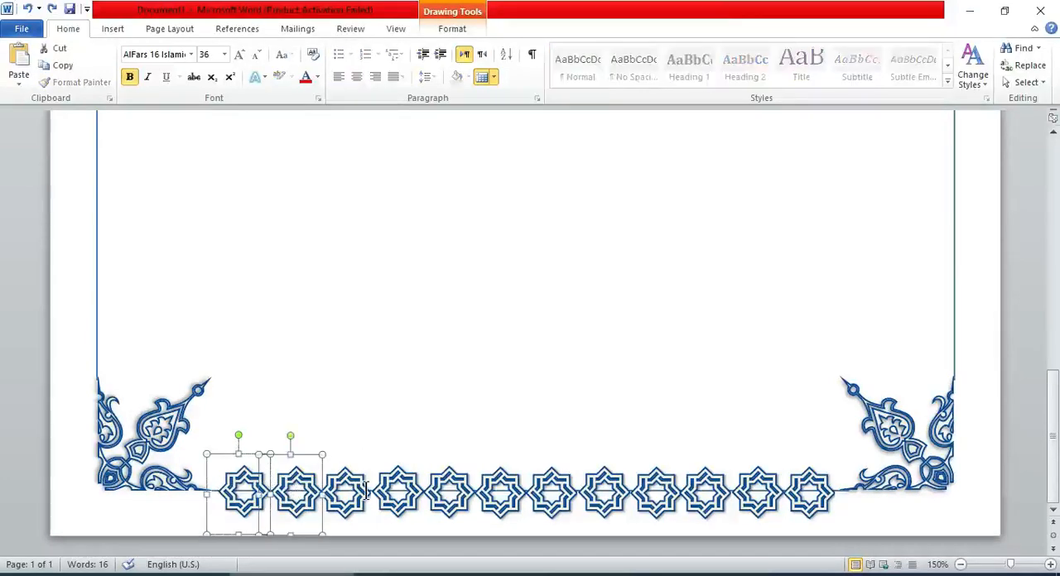
left_click(344, 490, "shift")
left_click(395, 492, "shift")
left_click(447, 493, "shift")
left_click(499, 494, "shift")
left_click(549, 497, "shift")
left_click(595, 490, "shift")
left_click(651, 489, "shift")
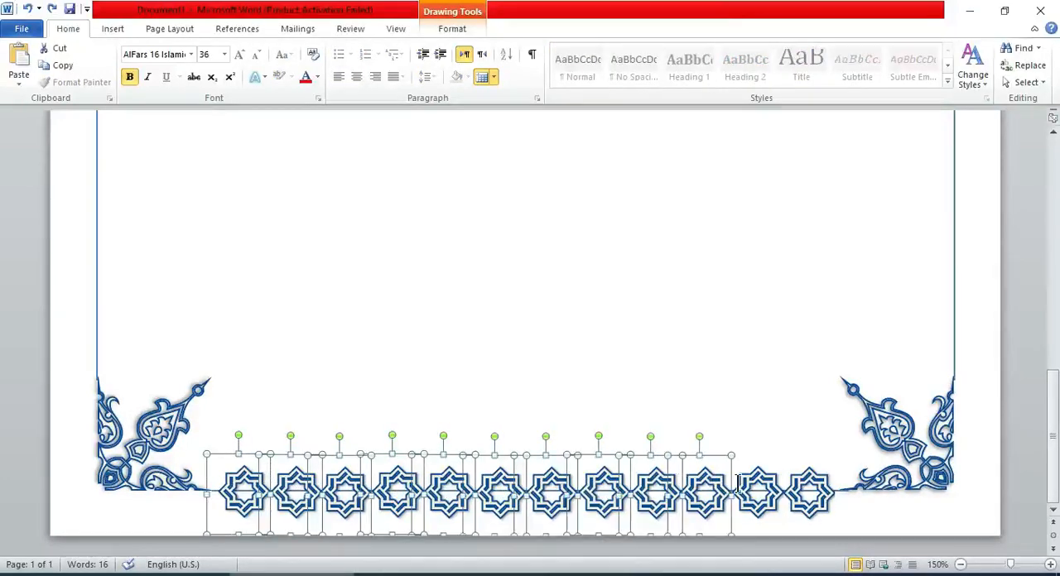
right_click(797, 489)
Select all twelve stars in the bottom row and group them into a single object.
left_click(237, 484)
left_click(288, 483, "shift")
left_click(335, 480, "shift")
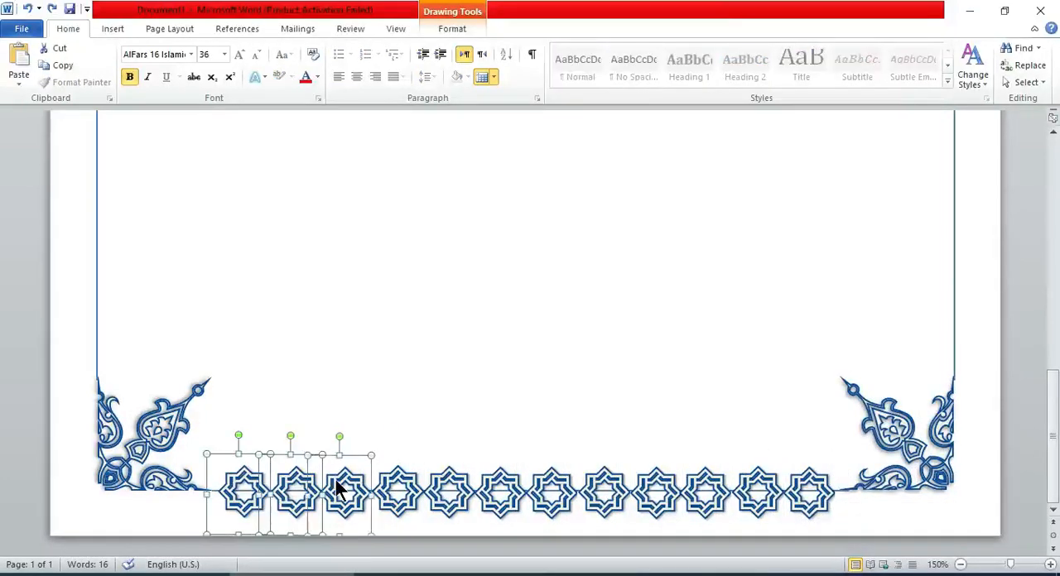
left_click(500, 490, "shift")
left_click(549, 491, "shift")
left_click(596, 489, "shift")
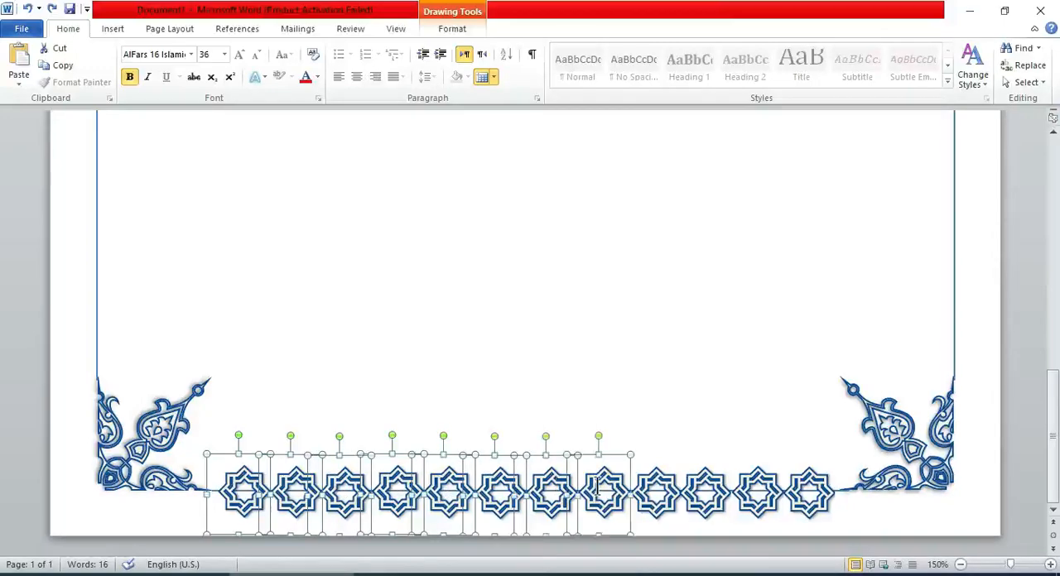
right_click(767, 469)
mouse_move(800, 331)
left_click(936, 334)
left_click(739, 451)
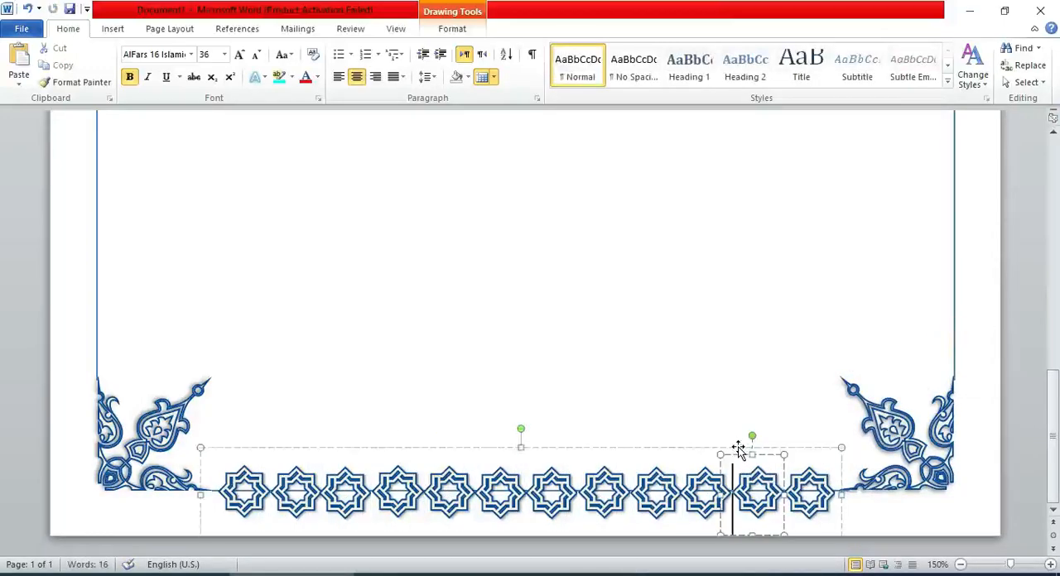
left_click_drag(738, 451, 721, 308)
key("ctrl+z")
Duplicate the grouped star row and move the copy up the page, clear of the original.
left_click_drag(632, 449, 632, 181)
left_click_drag(1049, 406, 1053, 354)
left_click(726, 126)
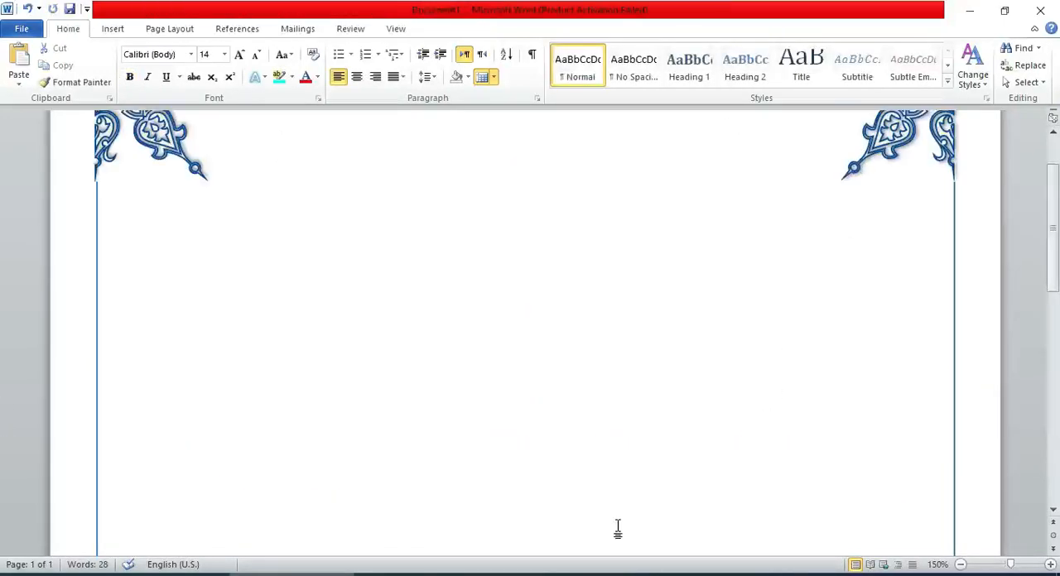
left_click_drag(1055, 271, 1055, 475)
left_click(698, 214)
left_click_drag(653, 180, 623, 90)
left_click_drag(1053, 414, 1054, 392)
Move the duplicated star row onto the top border line between the two upper corner ornaments.
left_click(961, 567)
left_click(961, 567)
left_click(962, 568)
double_click(962, 568)
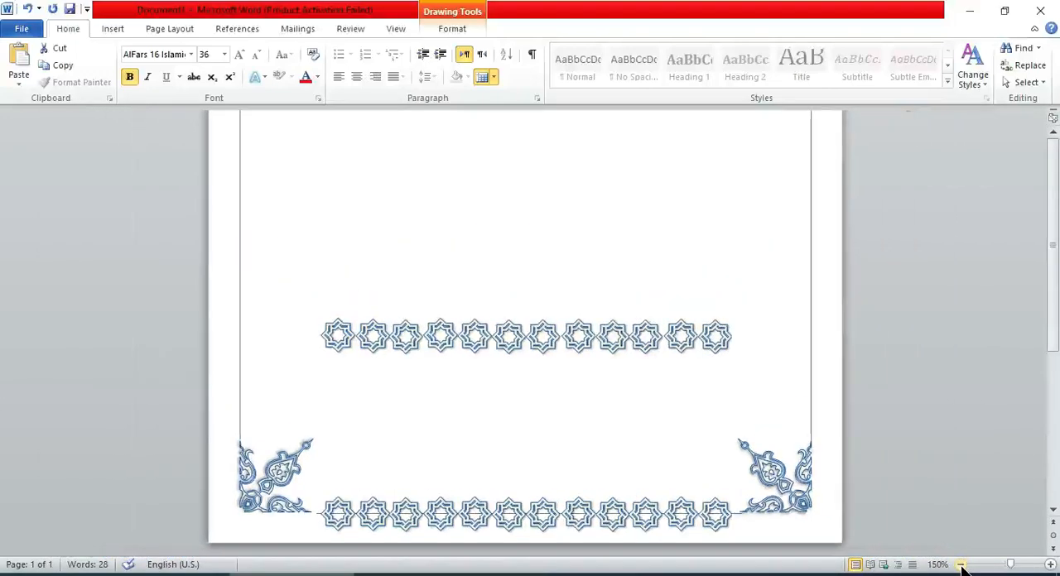
left_click(962, 567)
left_click(962, 567)
left_click(962, 568)
left_click(746, 443)
left_click_drag(1054, 289, 1054, 279)
left_click_drag(769, 437, 744, 143)
left_click_drag(1054, 243, 1058, 196)
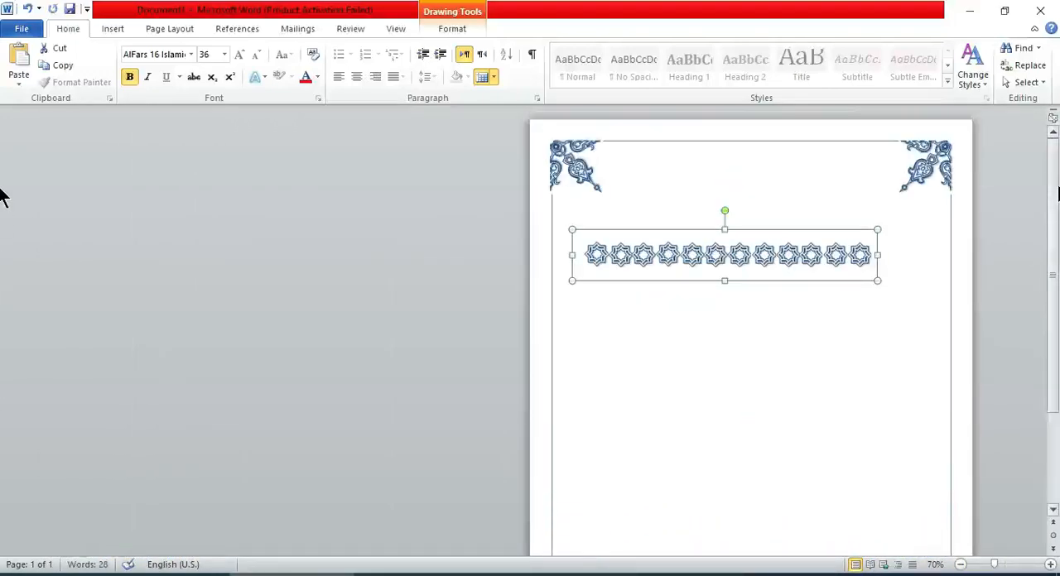
left_click_drag(861, 157, 864, 118)
Nudge the top star row slightly up and left so it sits centred on the top border line.
left_click(1050, 565)
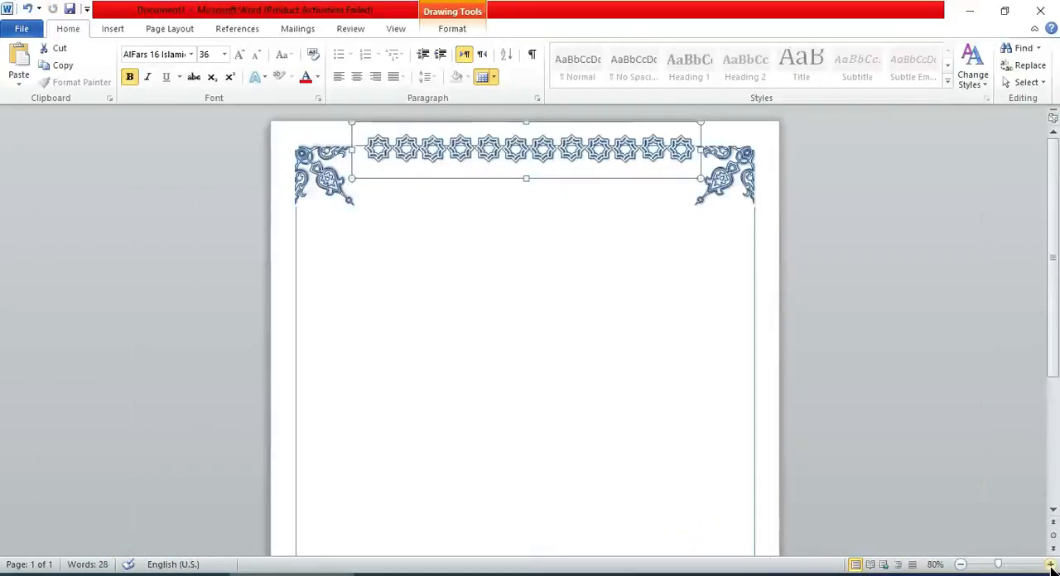
left_click(1051, 565)
left_click(1050, 564)
left_click(1050, 565)
left_click(1050, 565)
left_click(1050, 565)
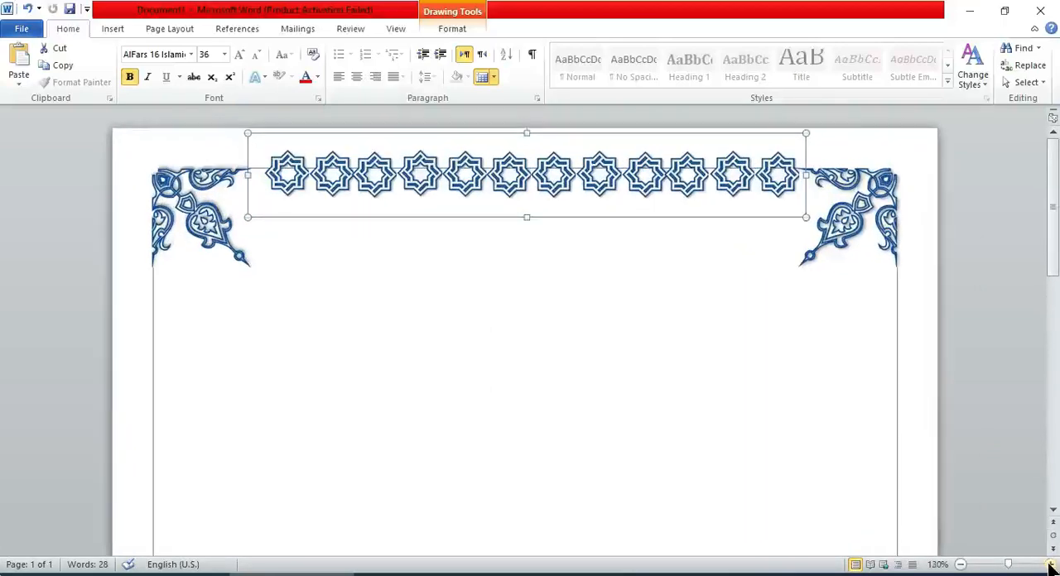
left_click(1050, 565)
key("ctrl+Up")
key("ctrl+Up")
key("ctrl+Up")
key("ctrl+Up")
key("ctrl+Up")
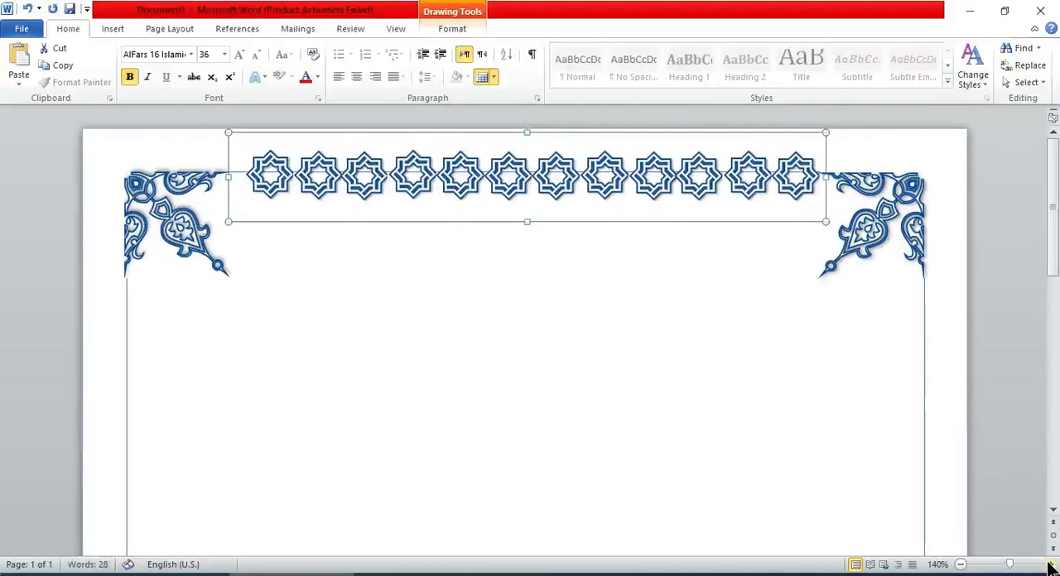
left_click(459, 34)
left_click(948, 42)
left_click(954, 77)
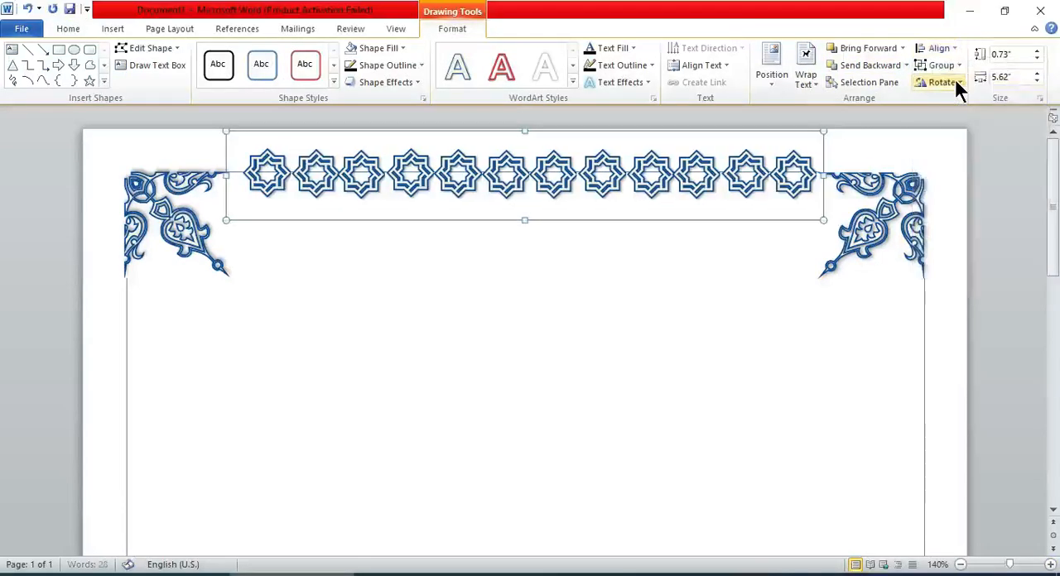
left_click(602, 342)
Duplicate the top star row and place the copy a short distance below it.
scroll(602, 342, "down", 3)
left_click(961, 565)
left_click(961, 565)
left_click(961, 565)
left_click(961, 565)
left_click(961, 565)
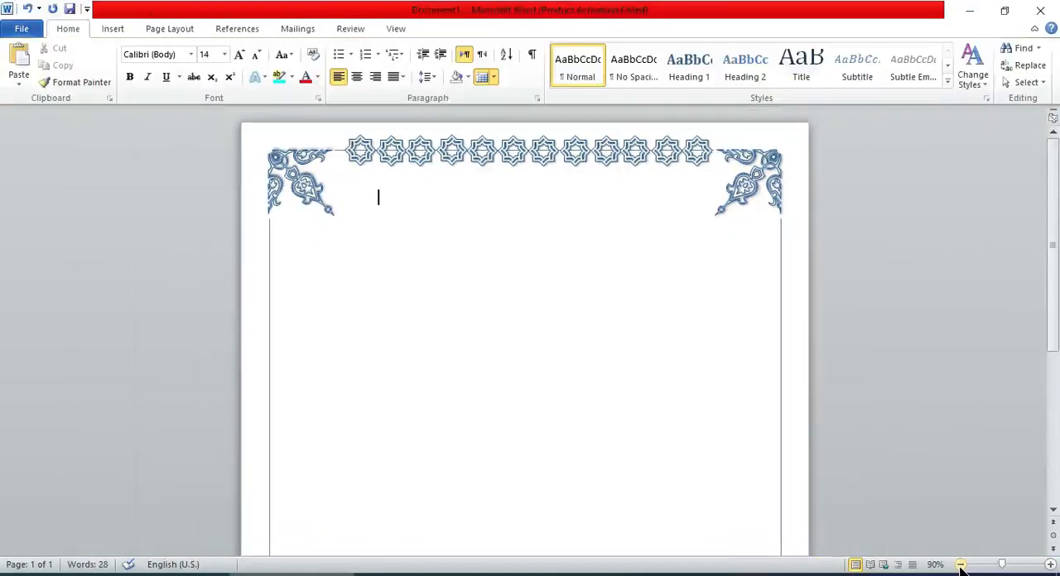
left_click(623, 162)
left_click_drag(593, 183, 579, 313)
left_click(515, 320)
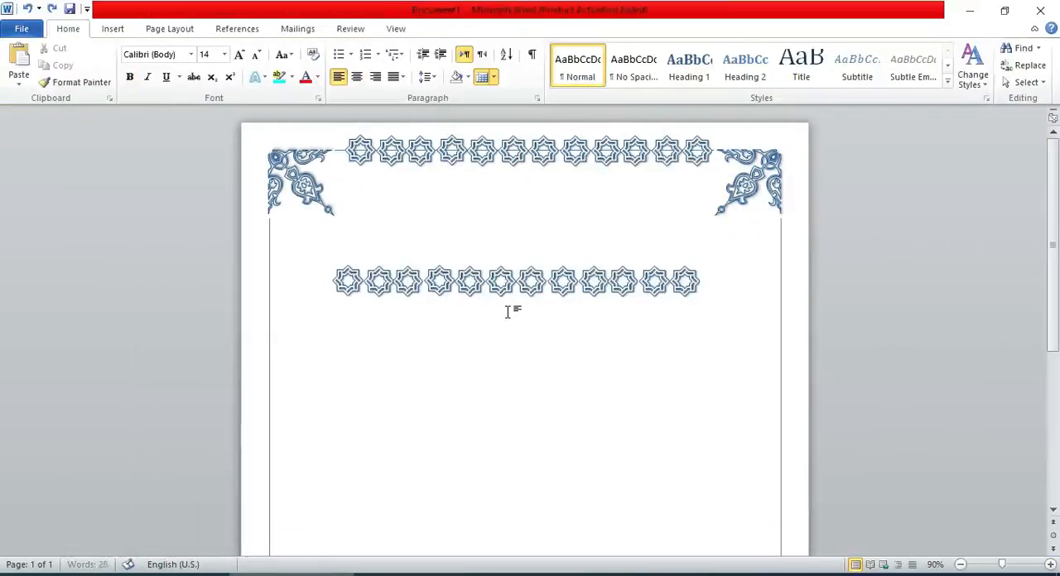
Rotate the copied star row to vertical and align it on the right border line below the upper corner ornament.
left_click(490, 271)
left_click_drag(515, 236, 811, 373)
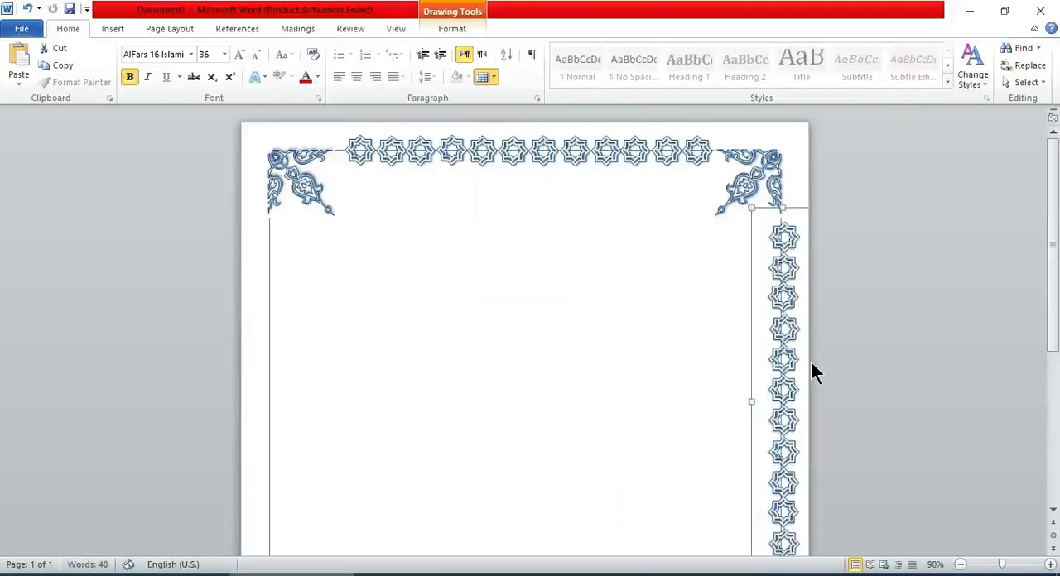
key("ctrl+Left")
key("ctrl+Left")
key("ctrl+Left")
key("ctrl+Left")
key("ctrl+Left")
key("ctrl+Right")
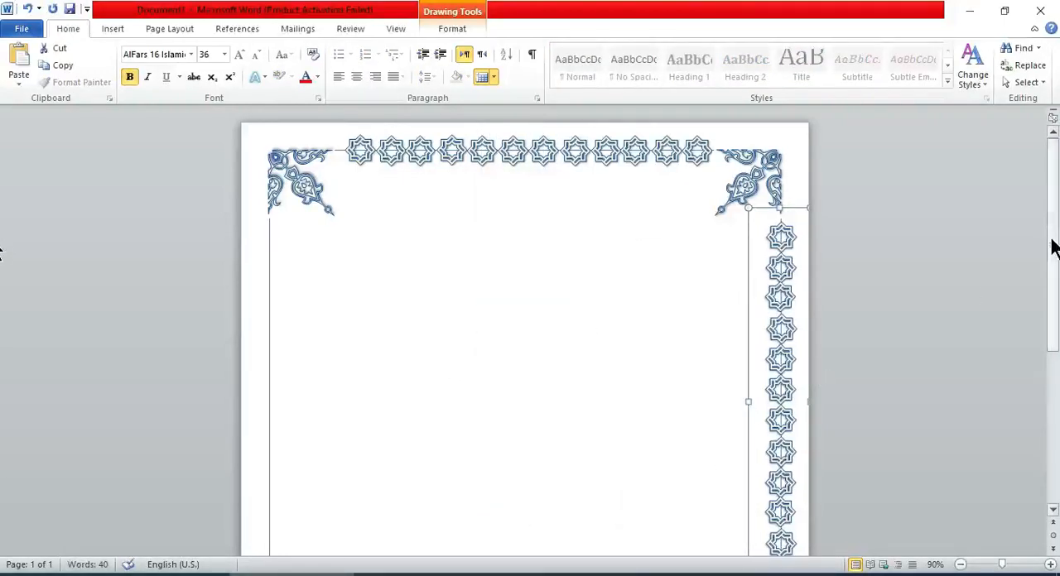
Duplicate the vertical star column and place the copy lower down, inside the right border.
left_click_drag(1054, 239, 1056, 331)
left_click_drag(751, 289, 570, 456)
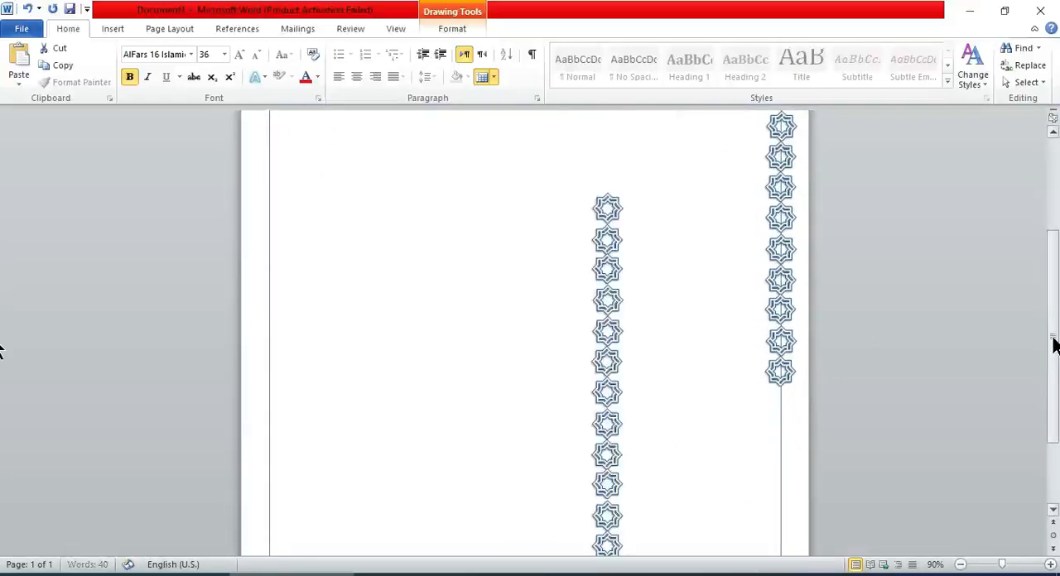